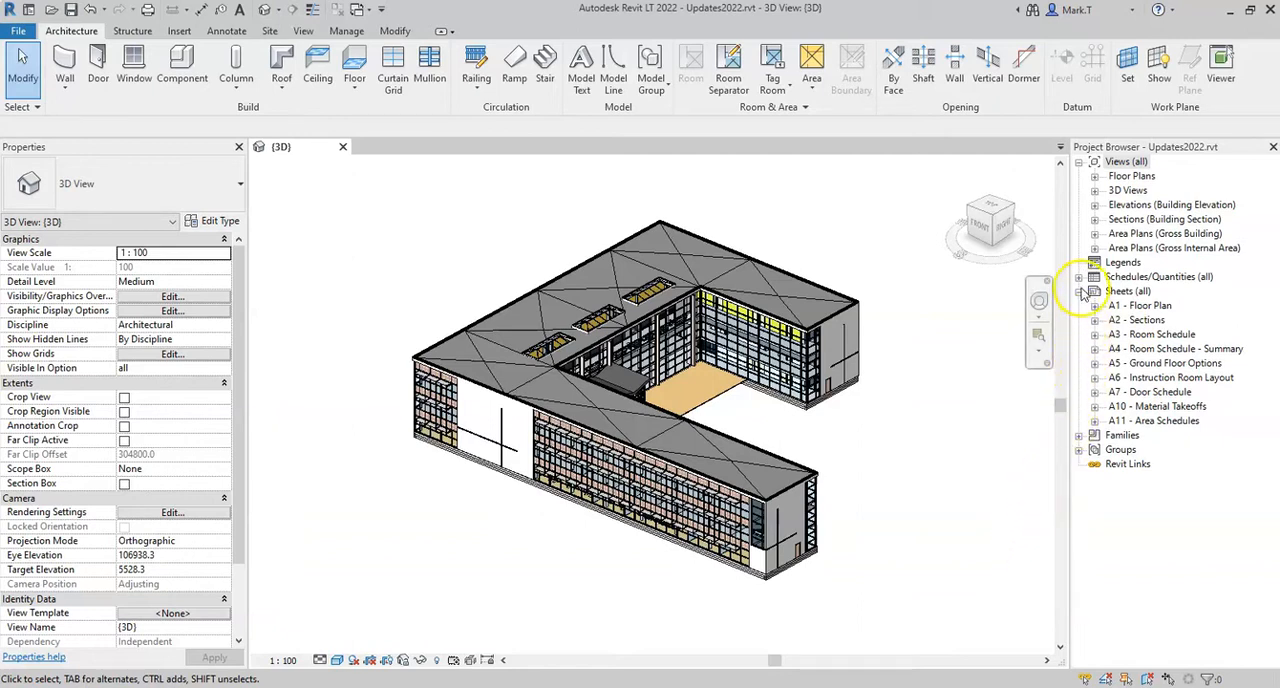
Open the Door Schedule - Ground Floor schedule and bring up its field settings for editing
{"action": "left_click", "coordinate": [1079, 278]}
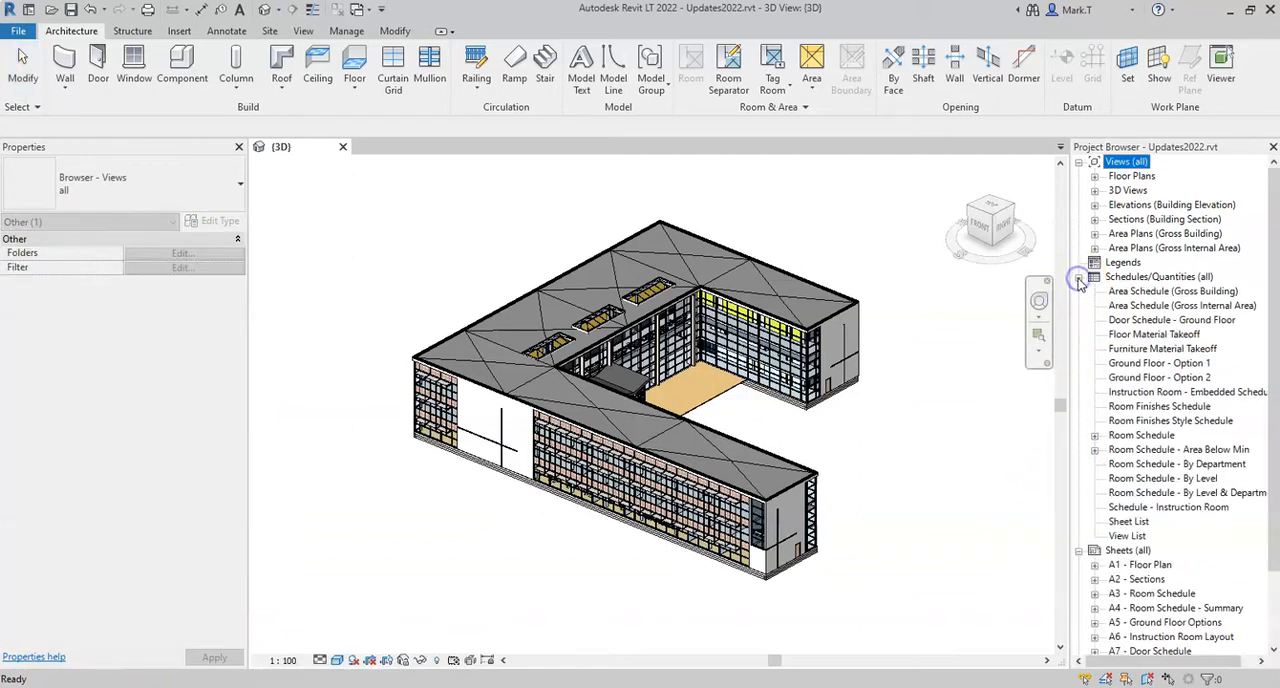
{"action": "double_click", "coordinate": [1145, 320]}
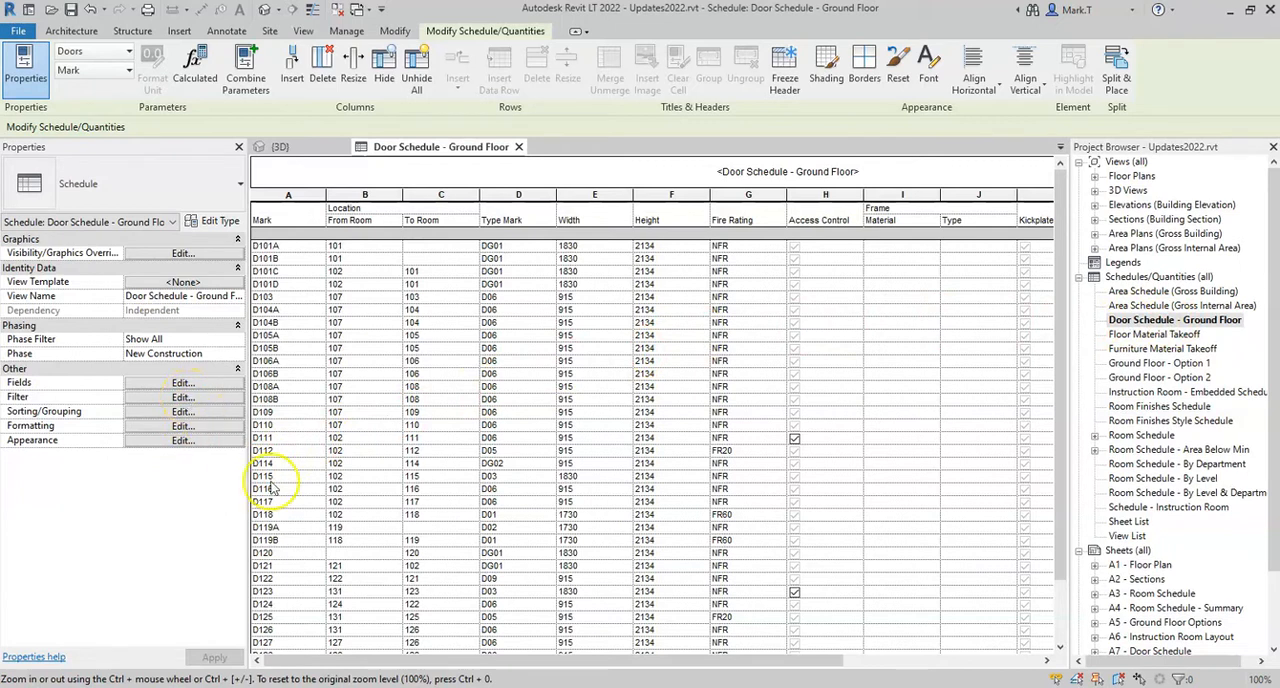
{"action": "left_click_drag", "start_coordinate": [423, 663], "coordinate": [397, 663]}
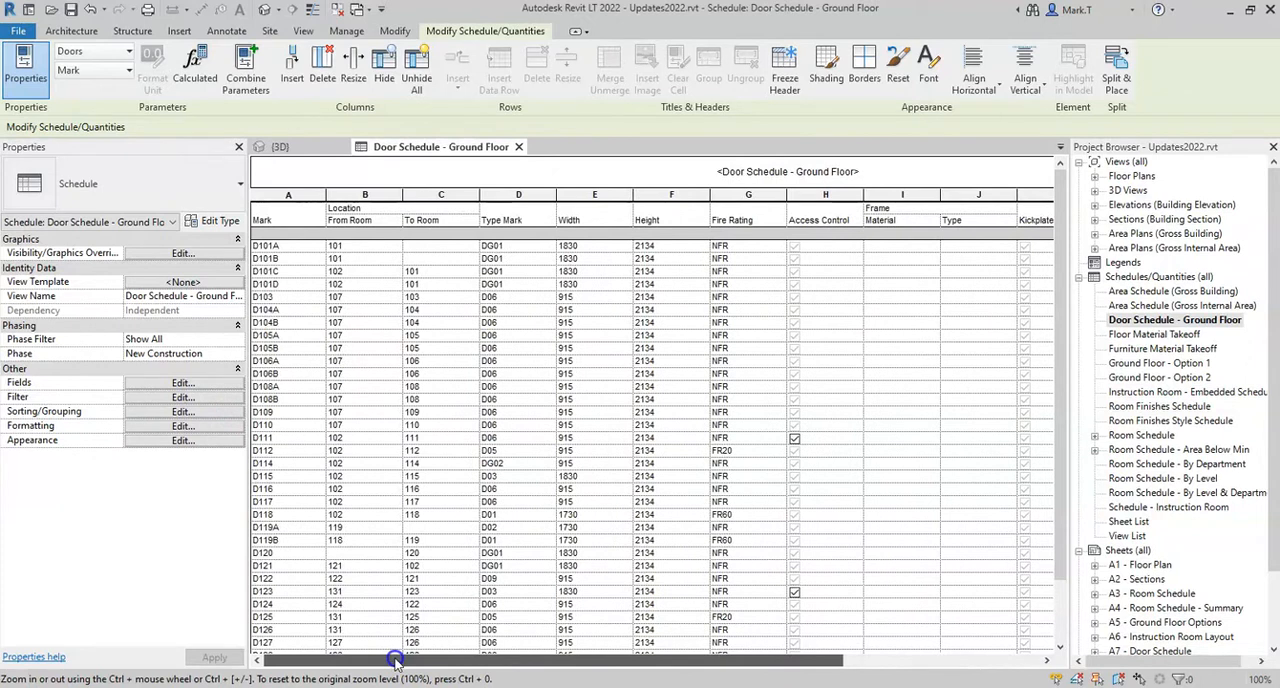
{"action": "left_click", "coordinate": [163, 386]}
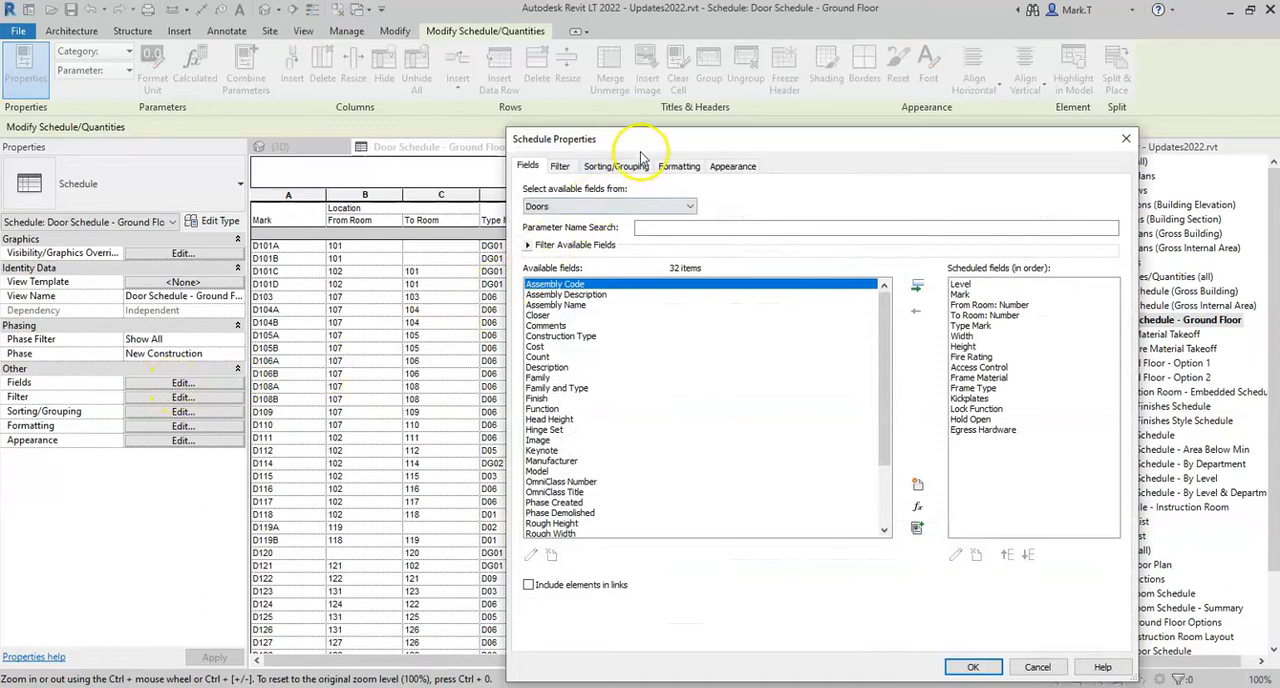
{"action": "left_click_drag", "start_coordinate": [643, 147], "coordinate": [473, 80]}
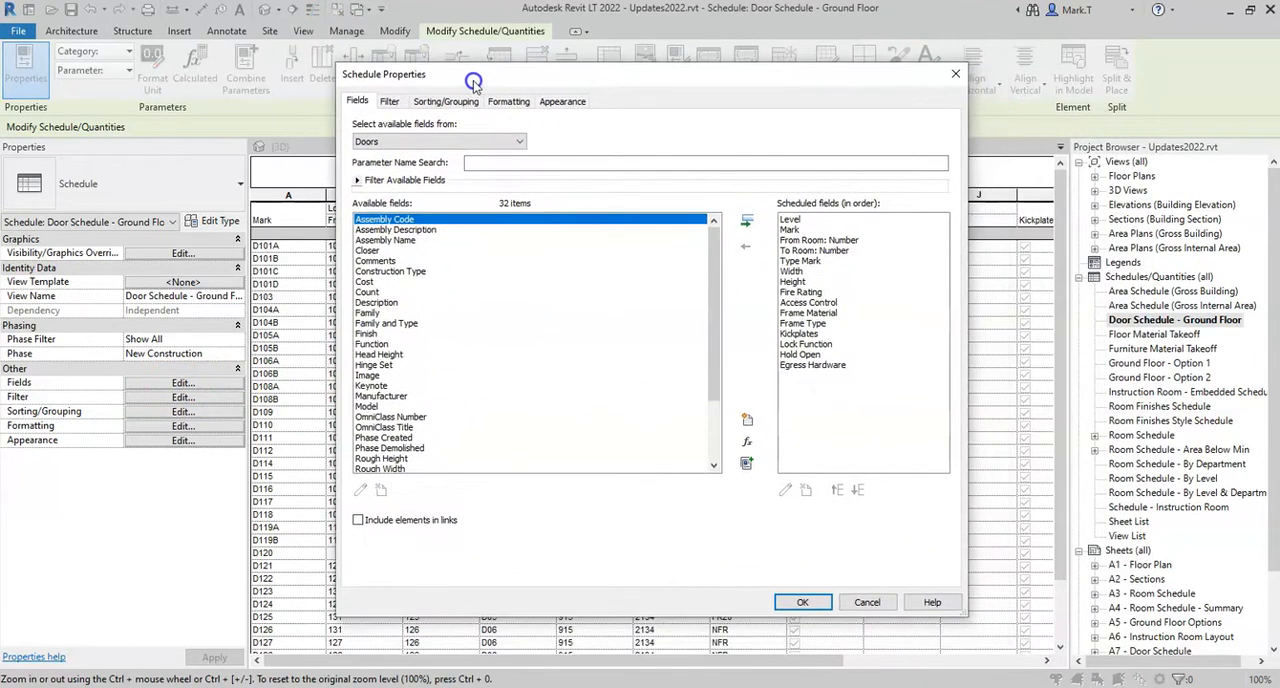
Search the available door fields by parameter name for "key" and "cos", clear the search and look through the full field list
{"action": "left_click", "coordinate": [504, 164]}
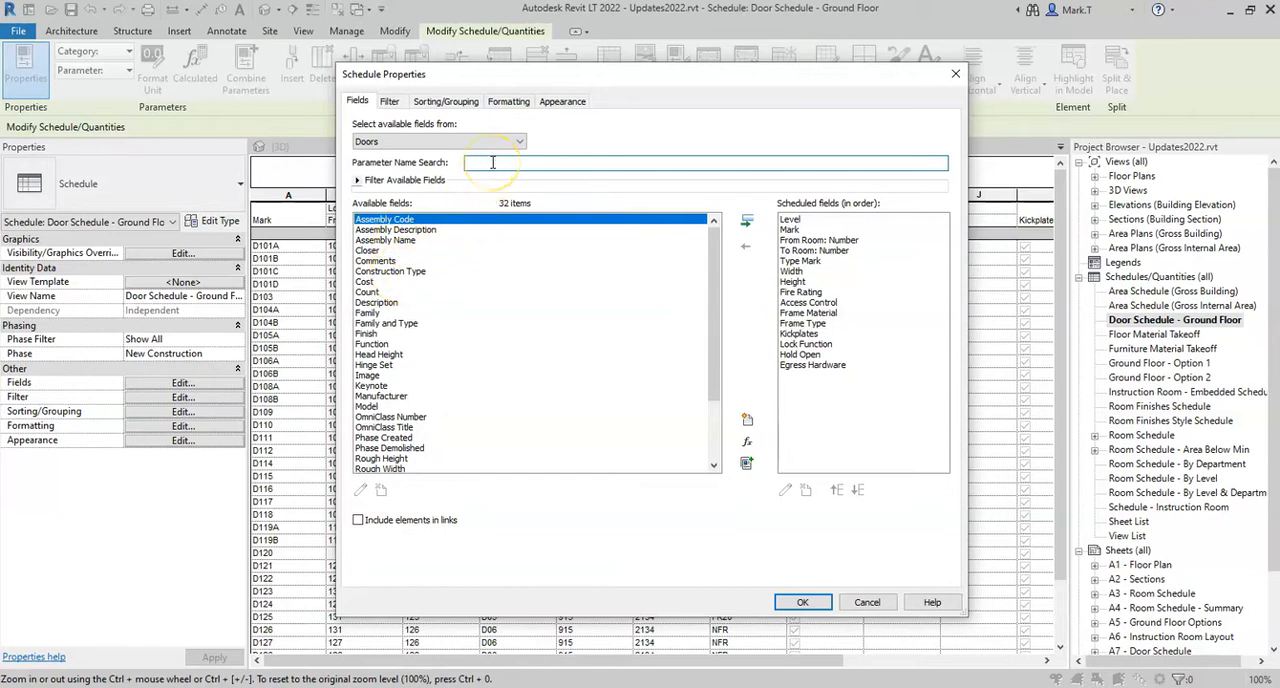
{"action": "type", "text": "key"}
{"action": "key", "text": "BackSpace"}
{"action": "key", "text": "BackSpace"}
{"action": "key", "text": "BackSpace"}
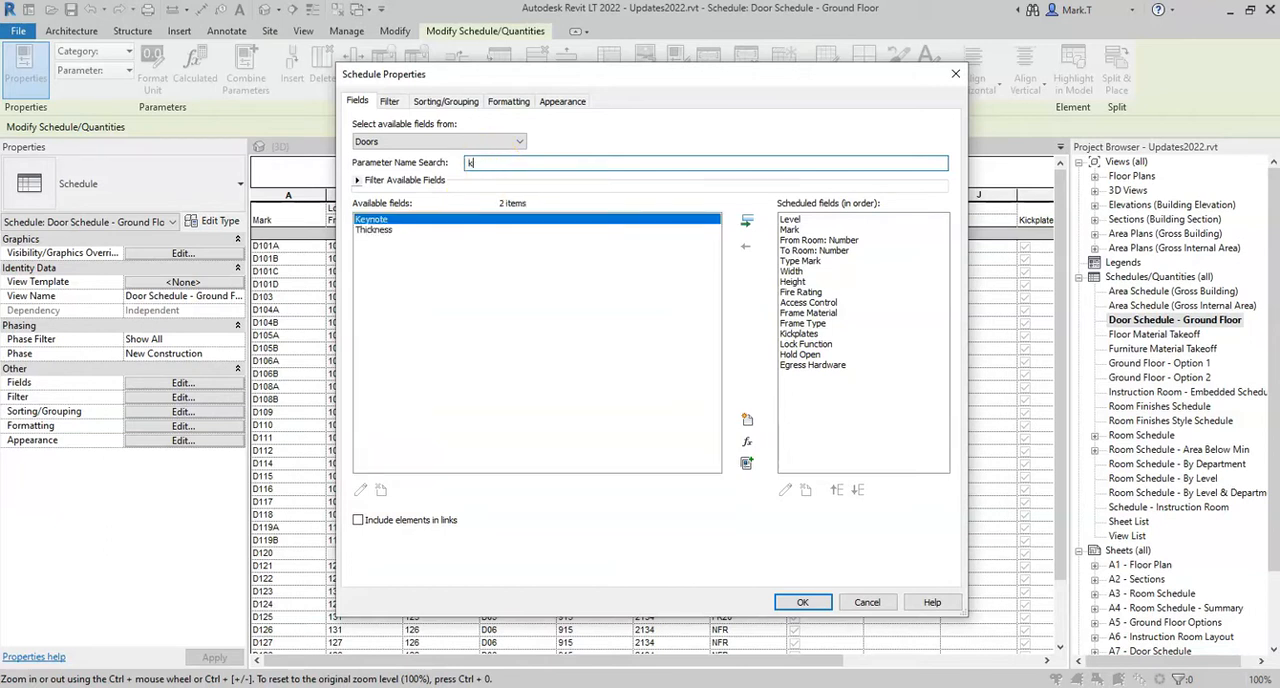
{"action": "type", "text": "cos"}
{"action": "key", "text": "BackSpace"}
{"action": "key", "text": "BackSpace"}
{"action": "key", "text": "BackSpace"}
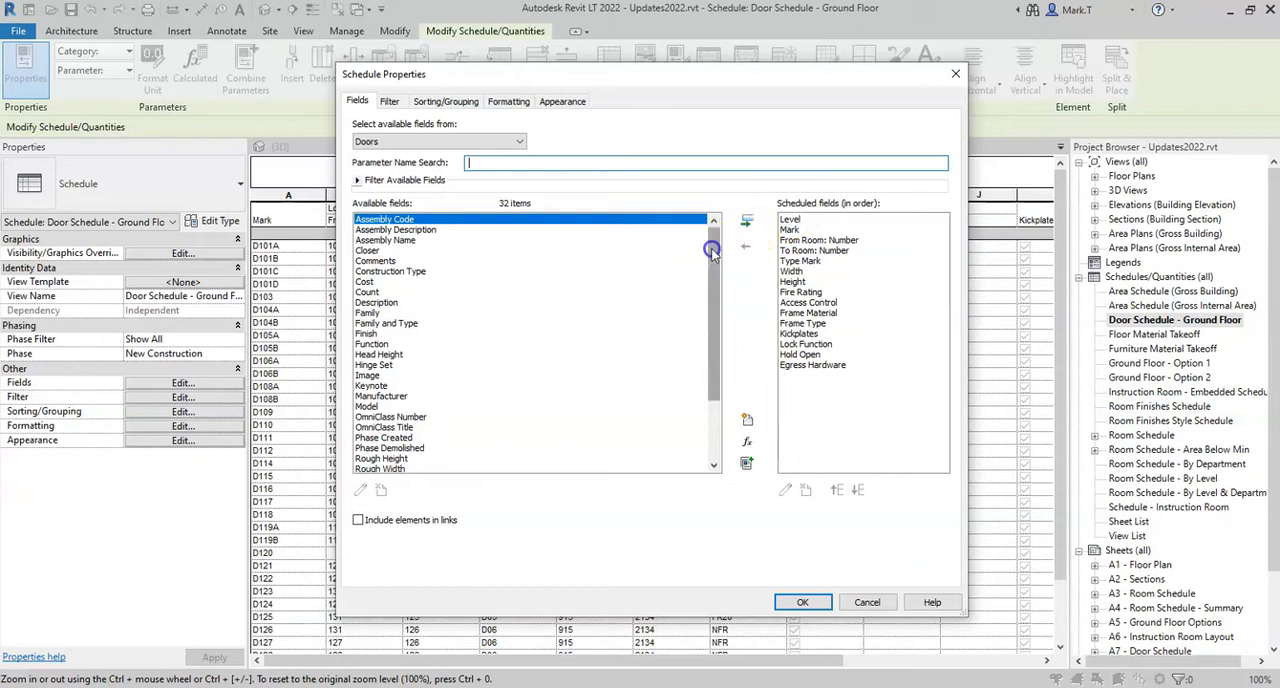
{"action": "scroll", "coordinate": [712, 330], "scroll_direction": "down", "scroll_amount": 3}
{"action": "left_click_drag", "start_coordinate": [712, 330], "coordinate": [711, 221]}
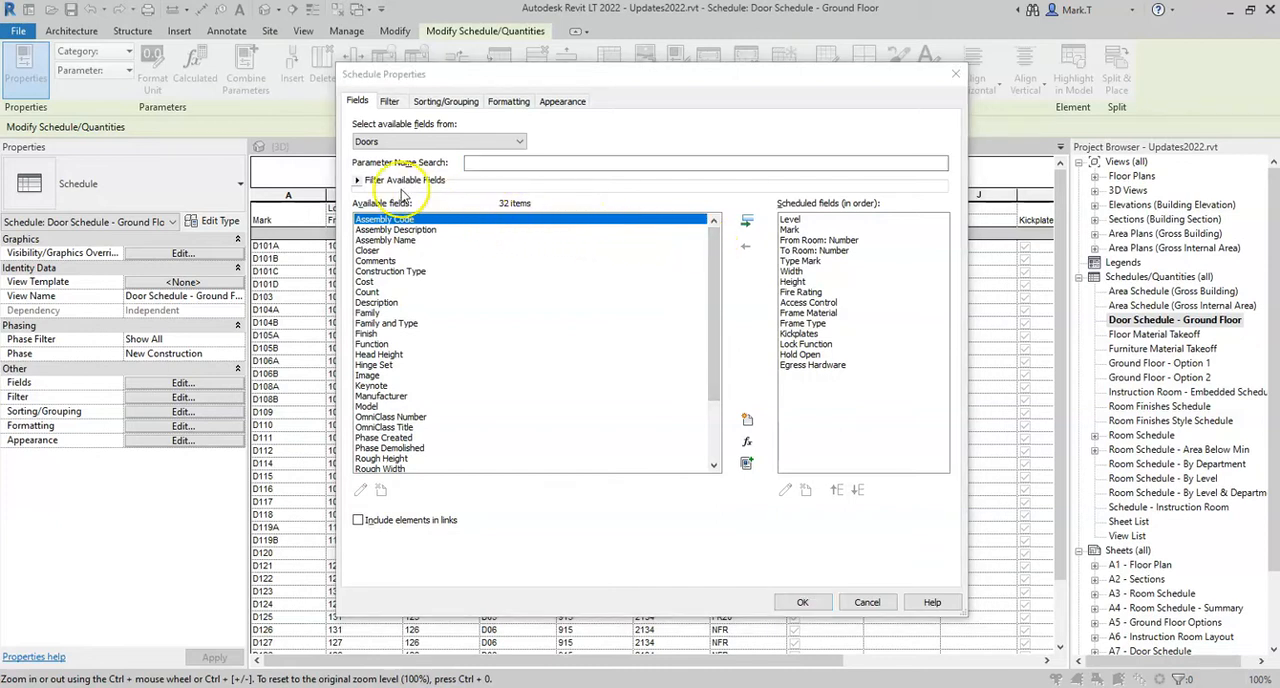
Filter the available fields by the parameter types Built-in parameter and Project parameter, and reset the parameter type to <All>
{"action": "left_click", "coordinate": [358, 182]}
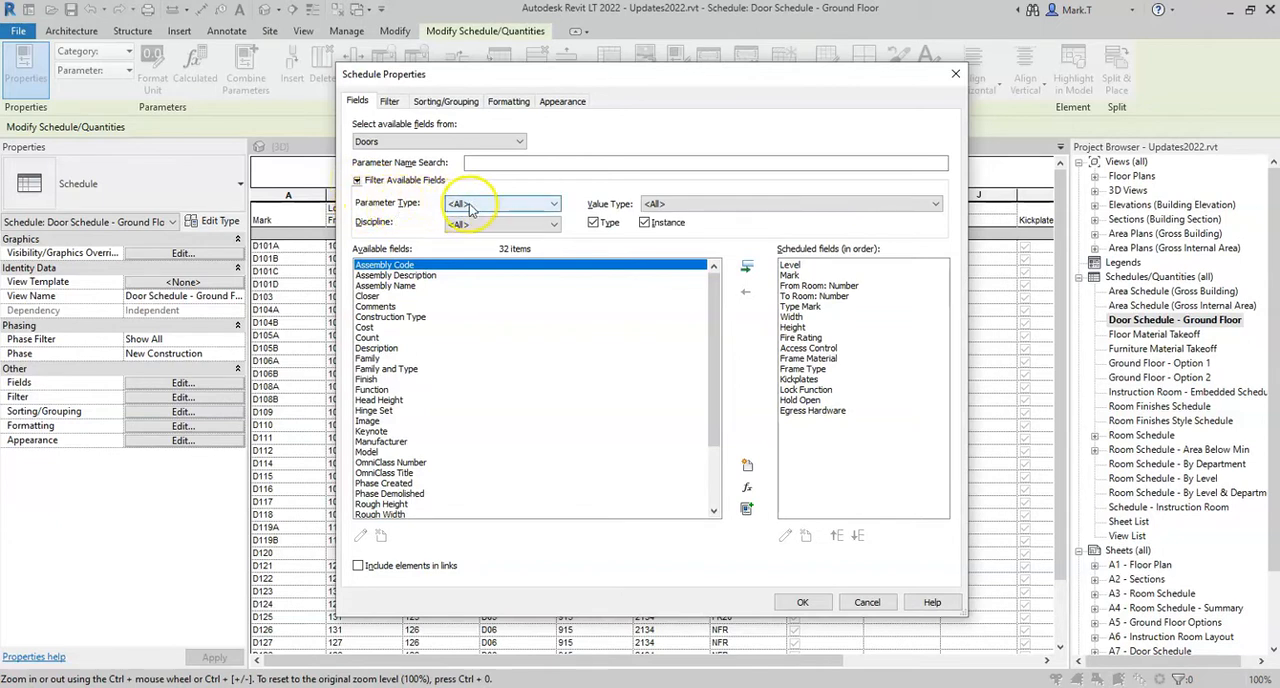
{"action": "left_click", "coordinate": [551, 206]}
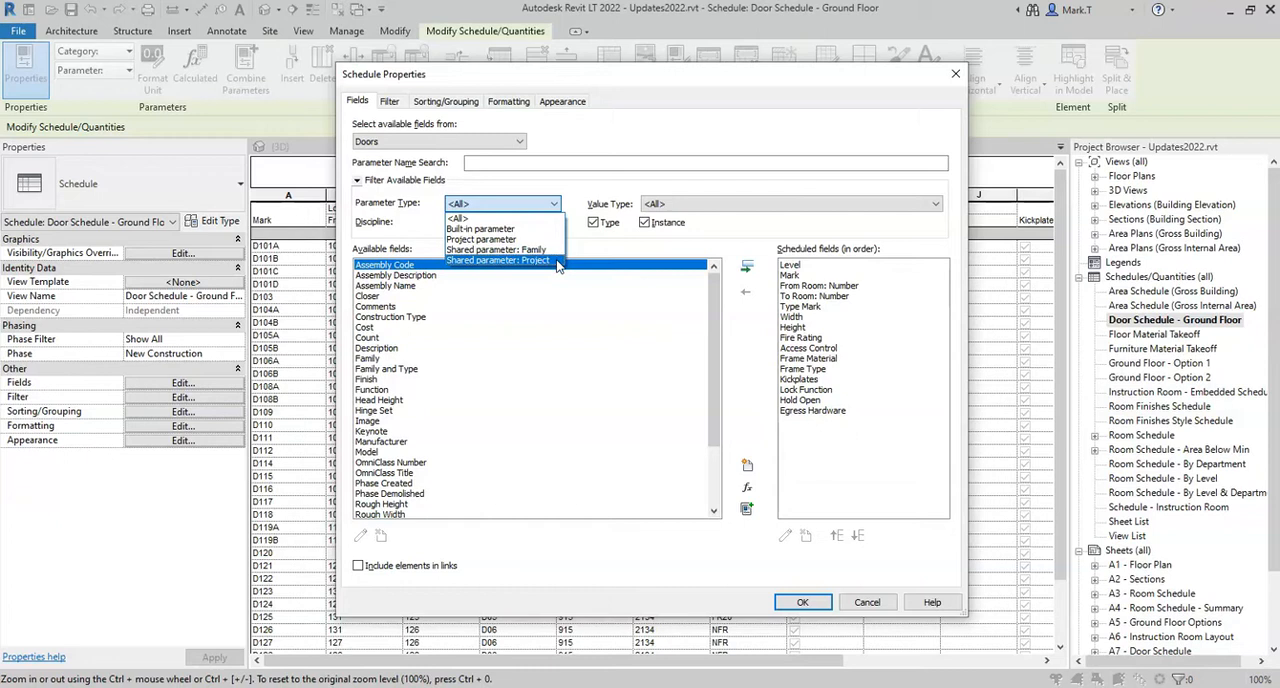
{"action": "left_click", "coordinate": [516, 232]}
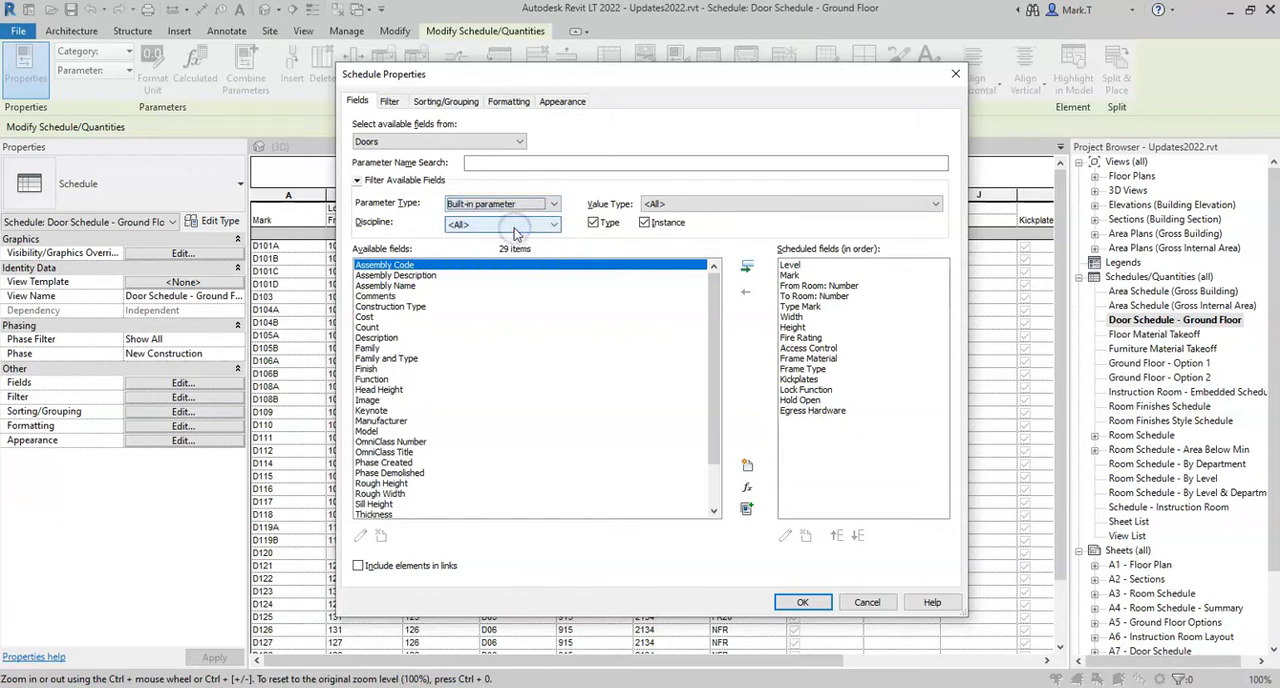
{"action": "mouse_move", "coordinate": [711, 294]}
{"action": "left_mouse_down"}
{"action": "mouse_move", "coordinate": [712, 345]}
{"action": "mouse_move", "coordinate": [713, 272]}
{"action": "left_mouse_up"}
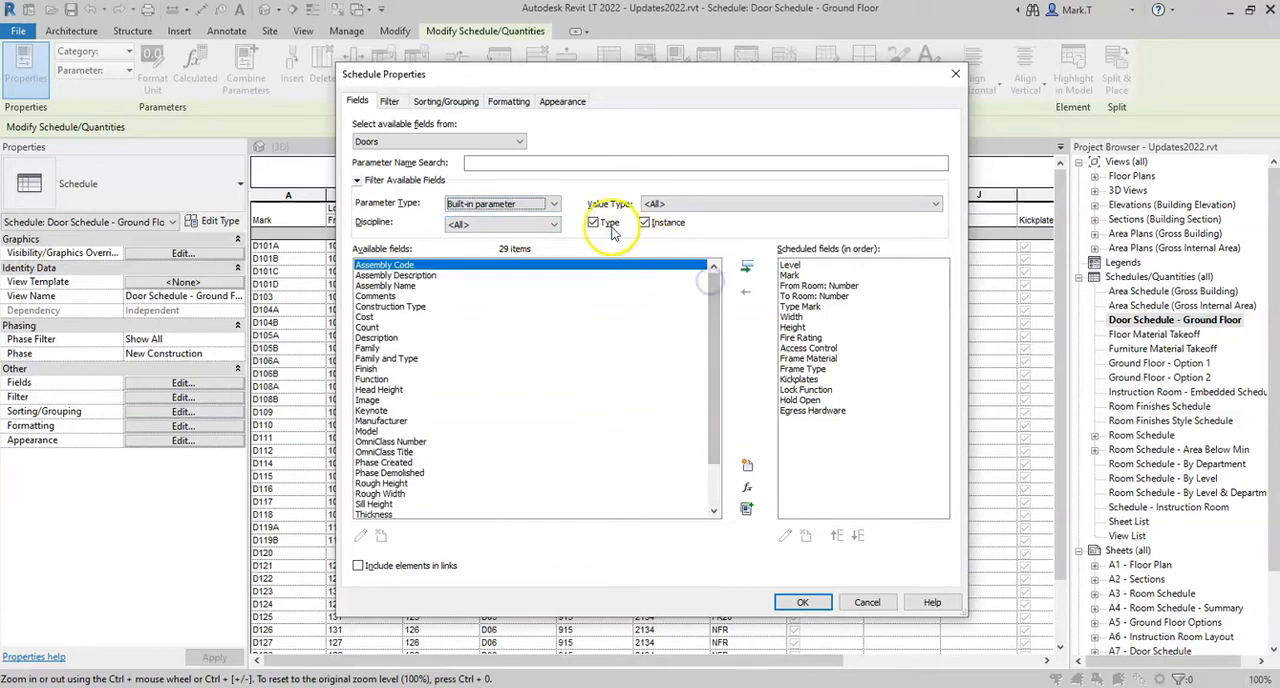
{"action": "left_click", "coordinate": [556, 204]}
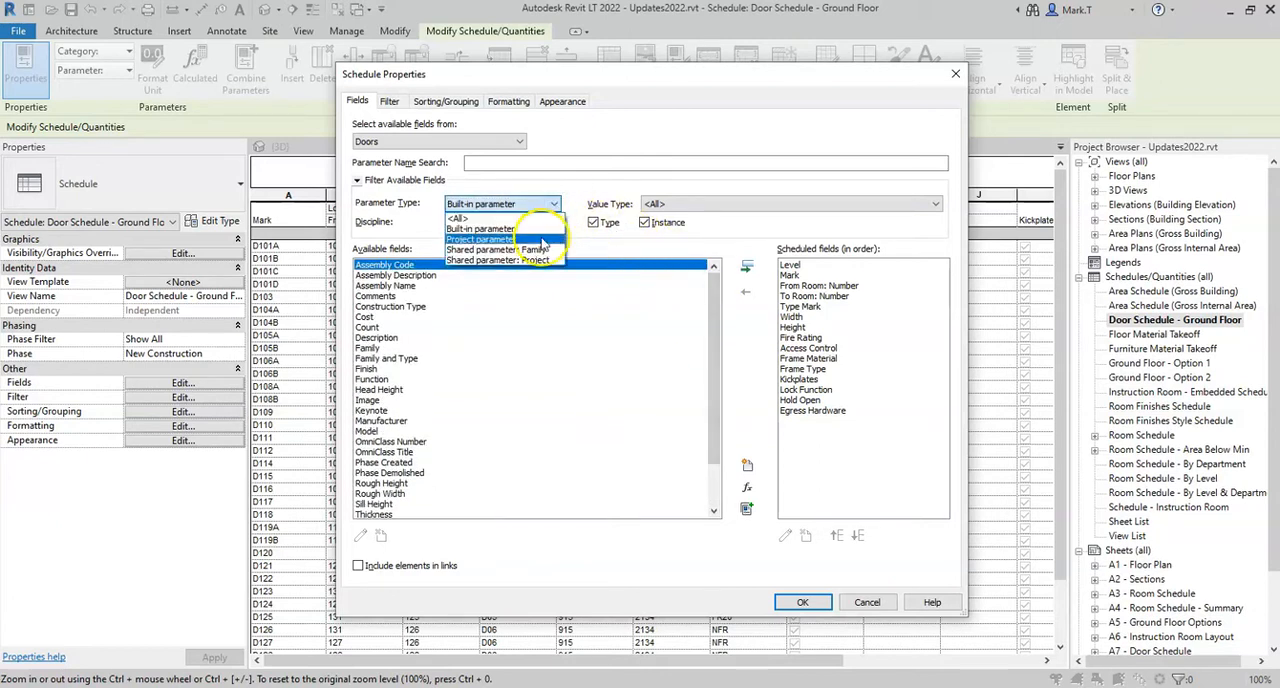
{"action": "left_click", "coordinate": [540, 227]}
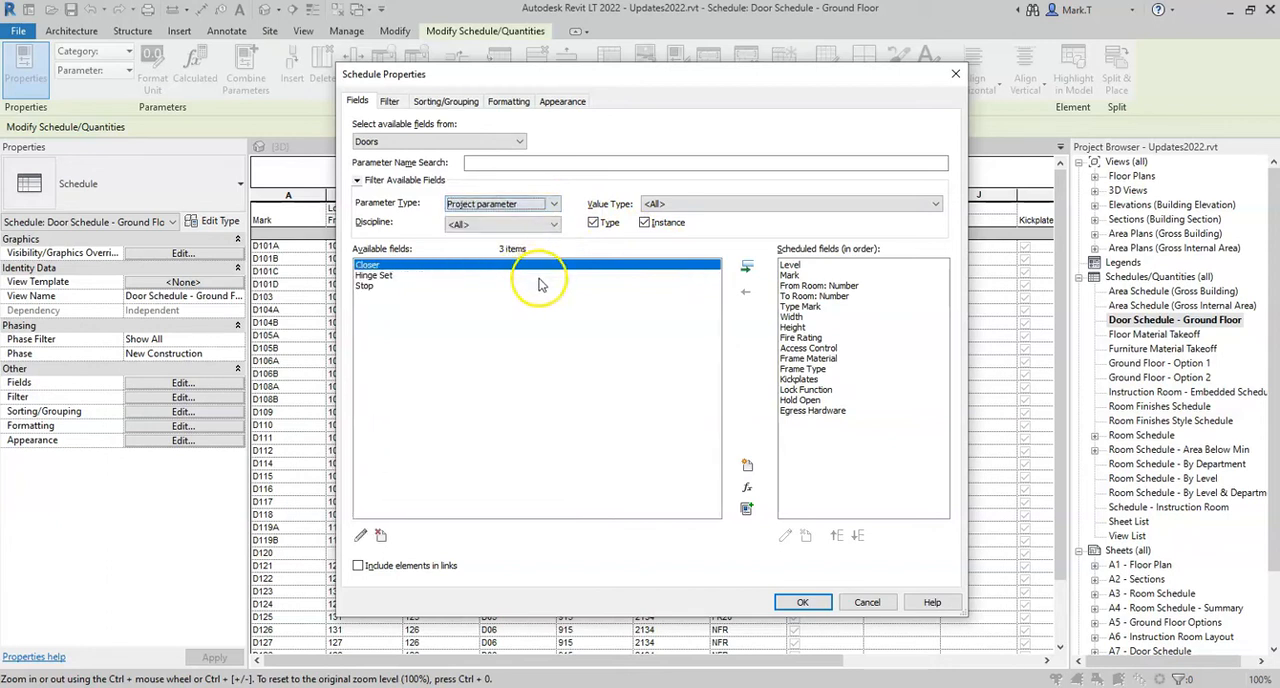
{"action": "left_click", "coordinate": [530, 205]}
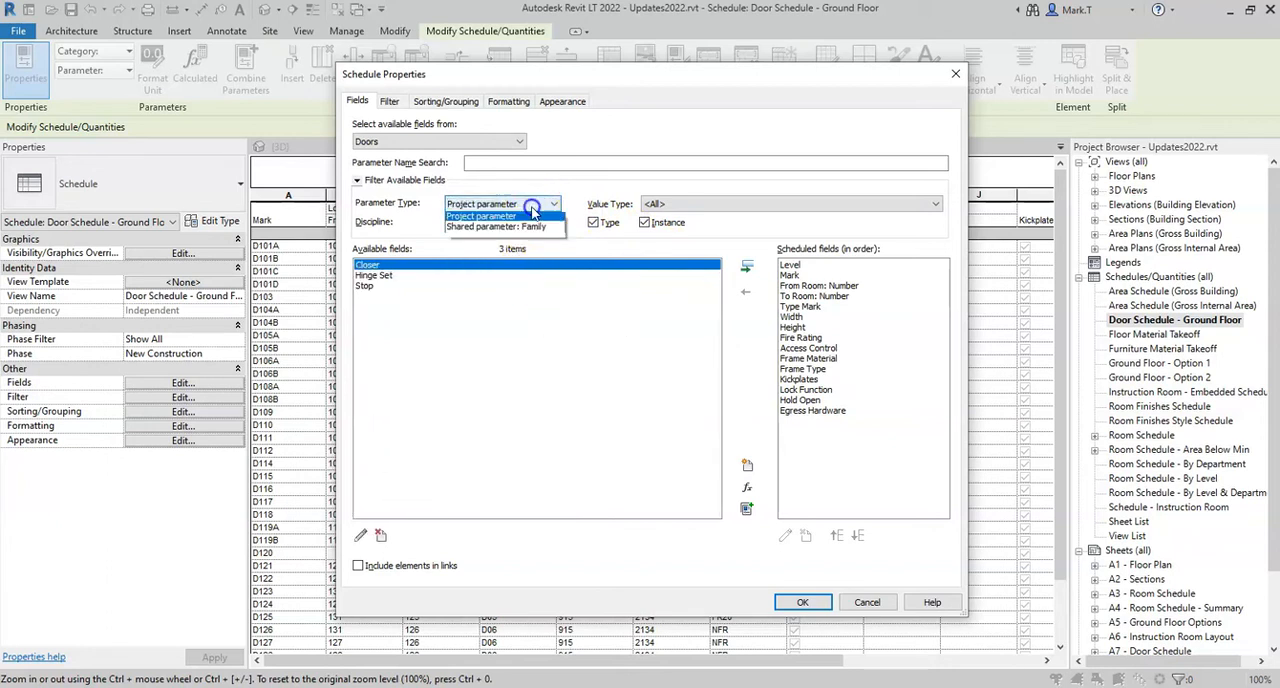
{"action": "left_click", "coordinate": [528, 219]}
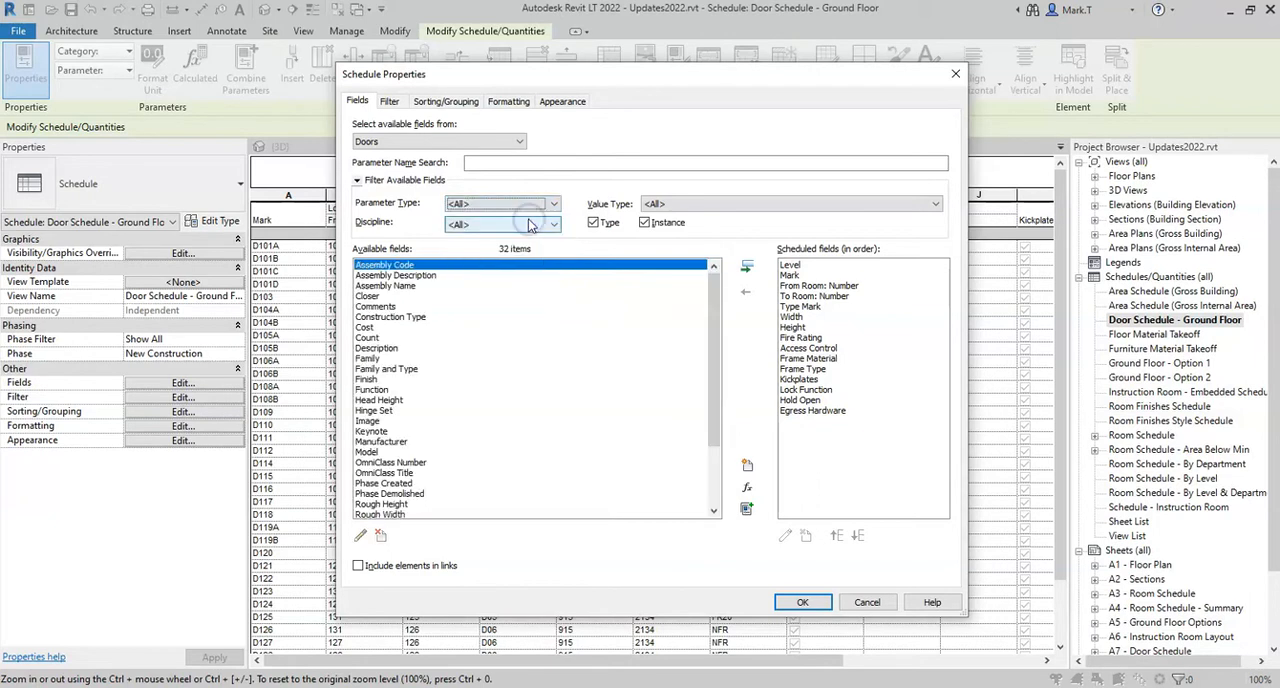
Filter the available fields by the value type Length, review the matching fields and reset the value type to <All>
{"action": "left_click", "coordinate": [935, 204]}
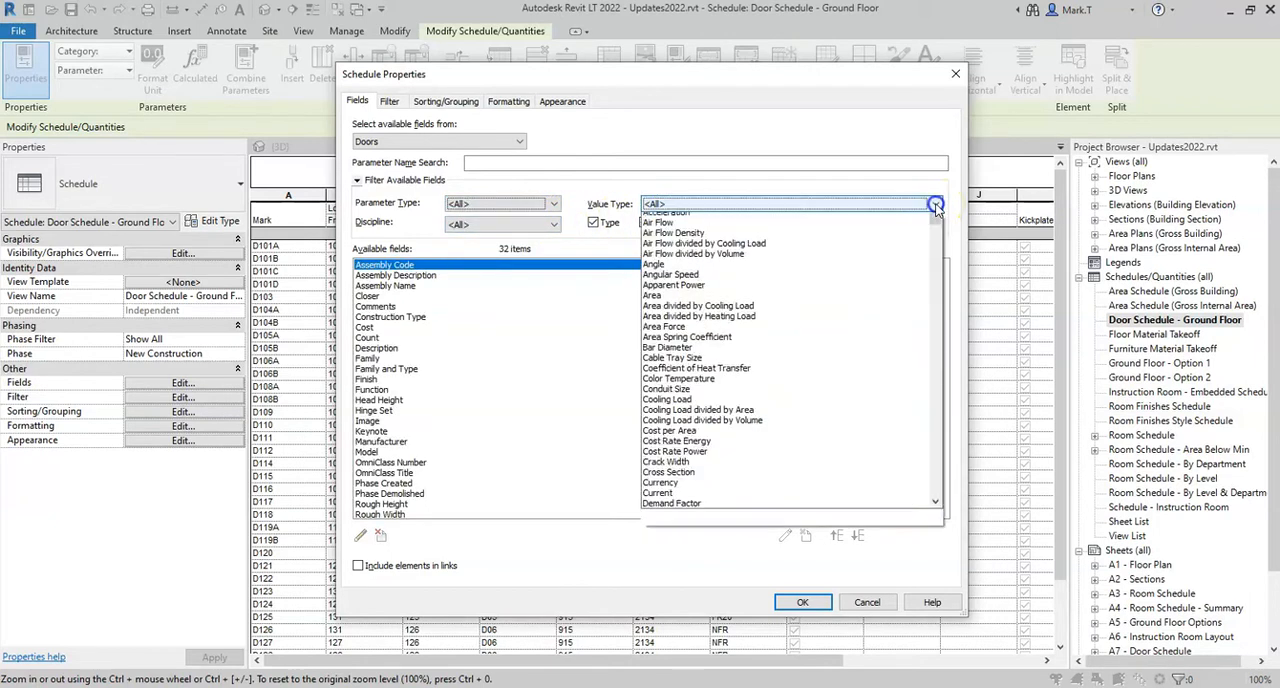
{"action": "left_click_drag", "start_coordinate": [938, 240], "coordinate": [932, 428]}
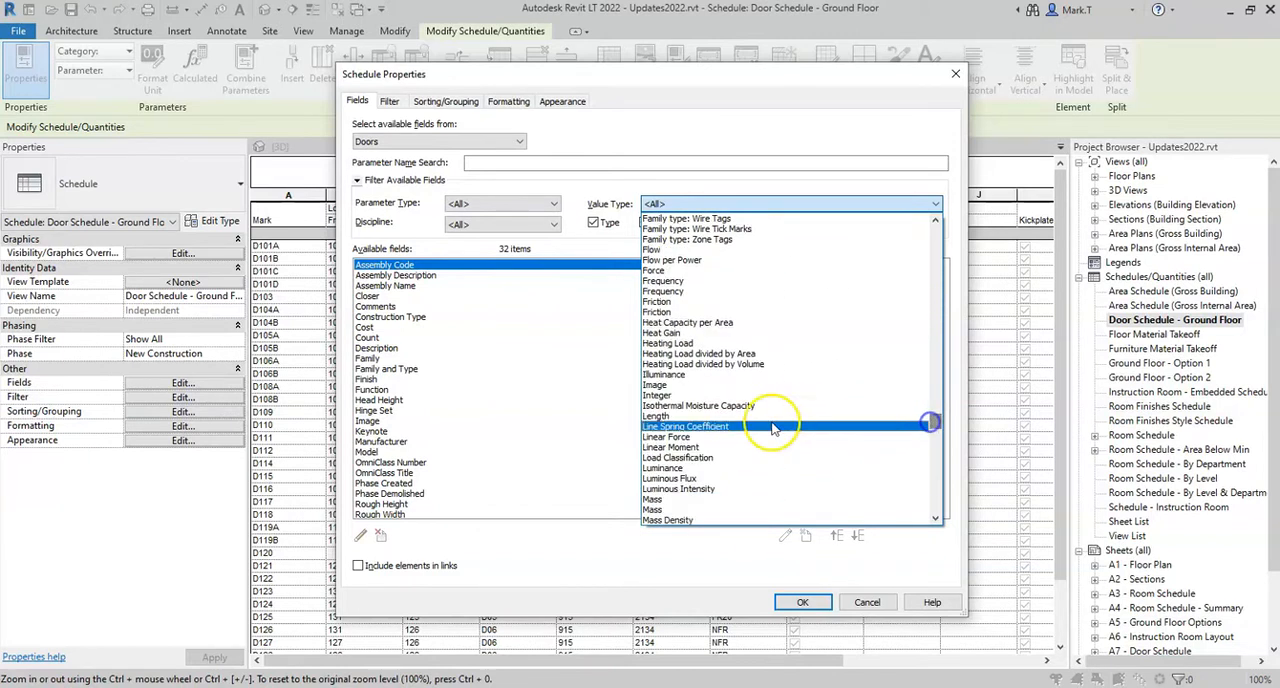
{"action": "left_click", "coordinate": [664, 420]}
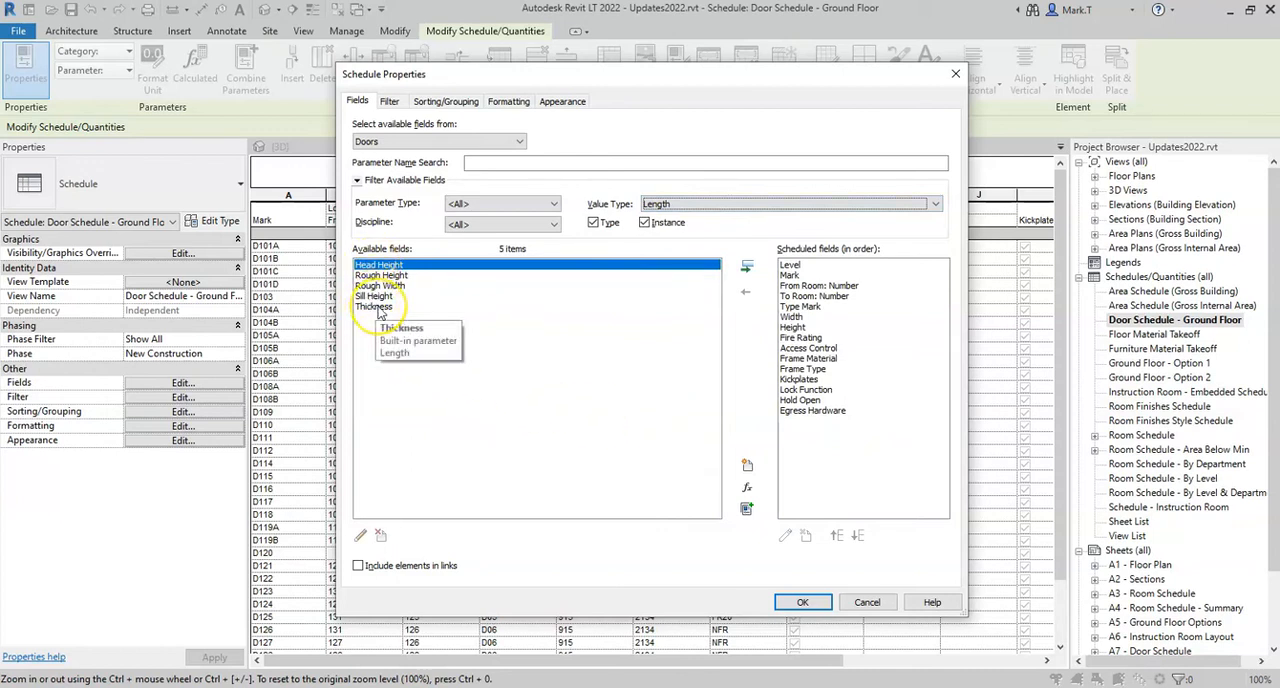
{"action": "left_click", "coordinate": [380, 267]}
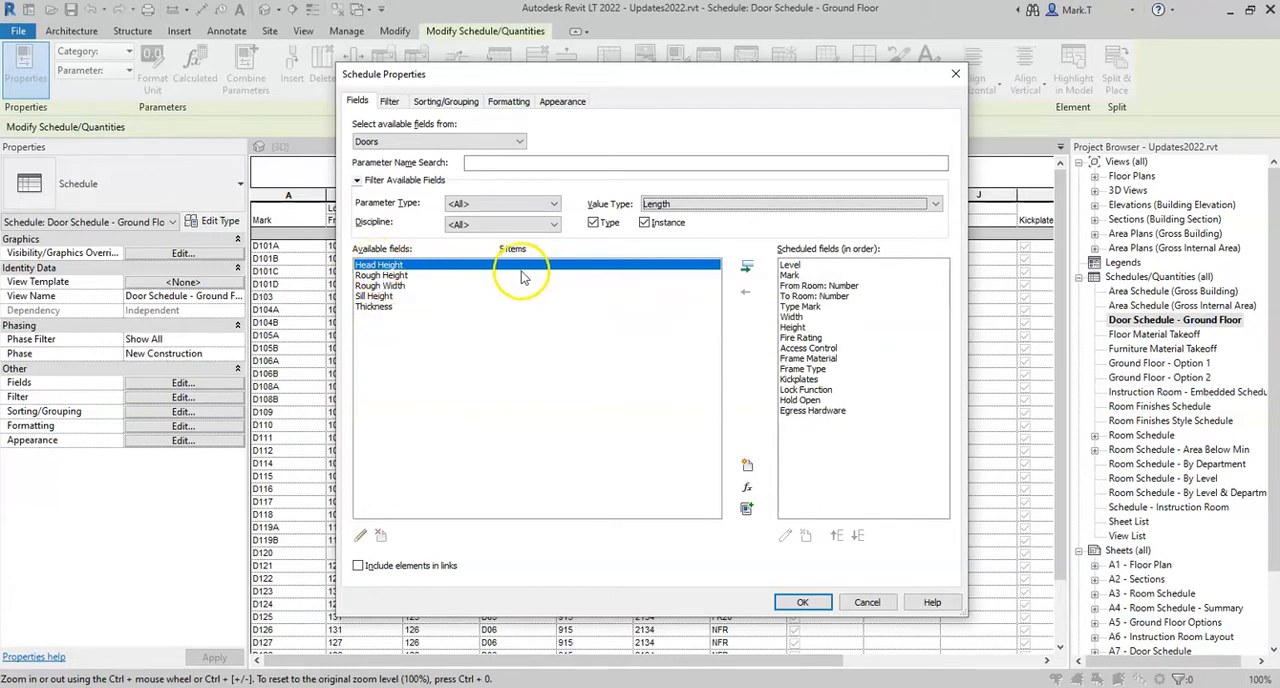
{"action": "left_click", "coordinate": [937, 207]}
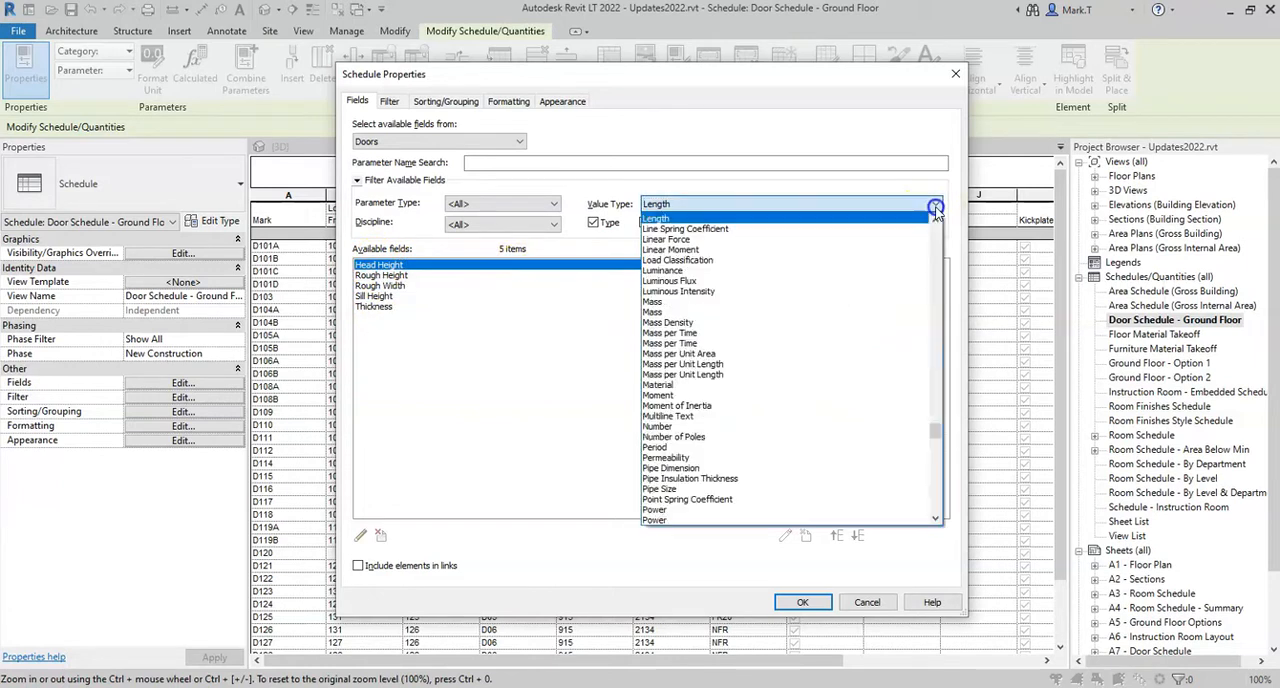
{"action": "left_click", "coordinate": [938, 432]}
{"action": "left_click_drag", "start_coordinate": [931, 327], "coordinate": [931, 216]}
{"action": "left_click", "coordinate": [721, 220]}
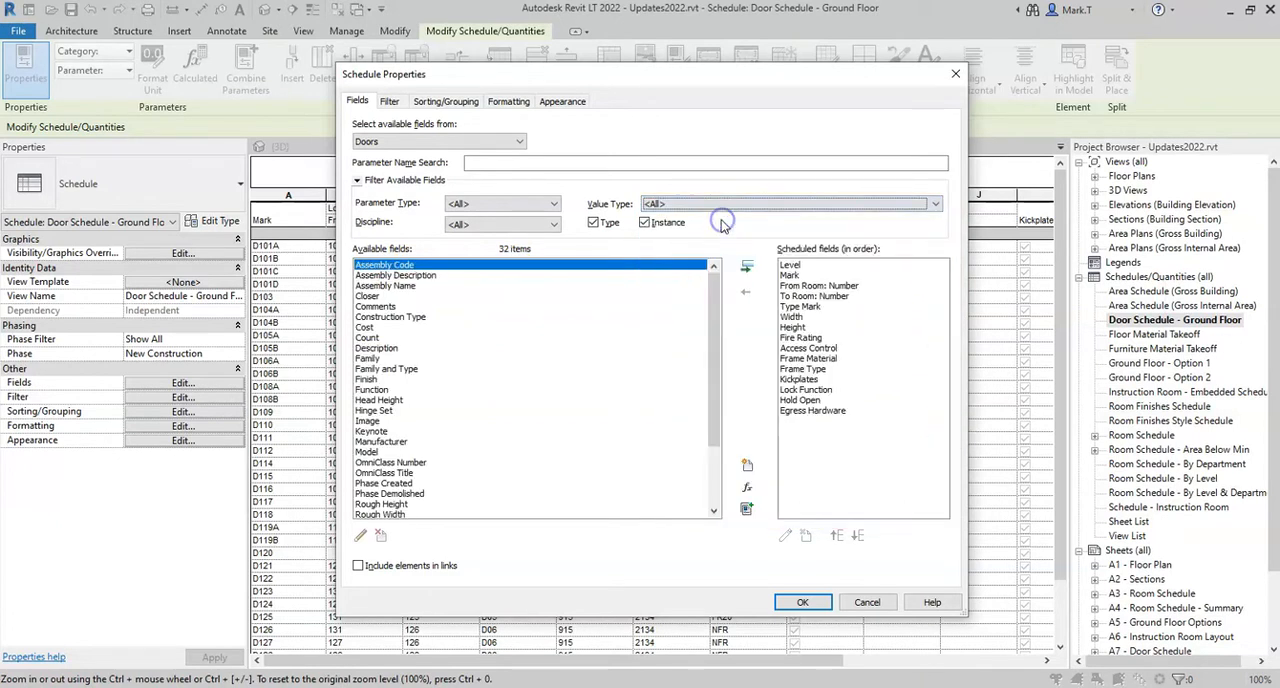
Review the discipline filter choices, exclude and re-include Type and Instance parameters in turn, and collapse the field filter options
{"action": "left_click", "coordinate": [555, 226]}
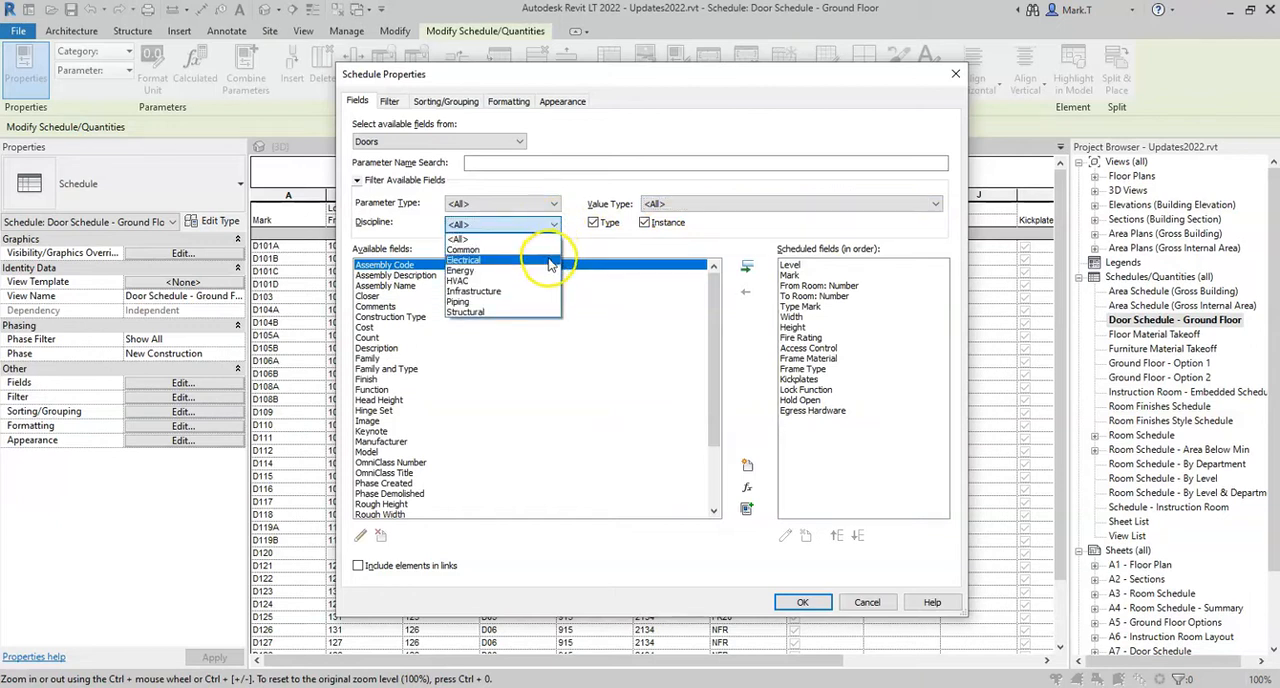
{"action": "left_click", "coordinate": [591, 243]}
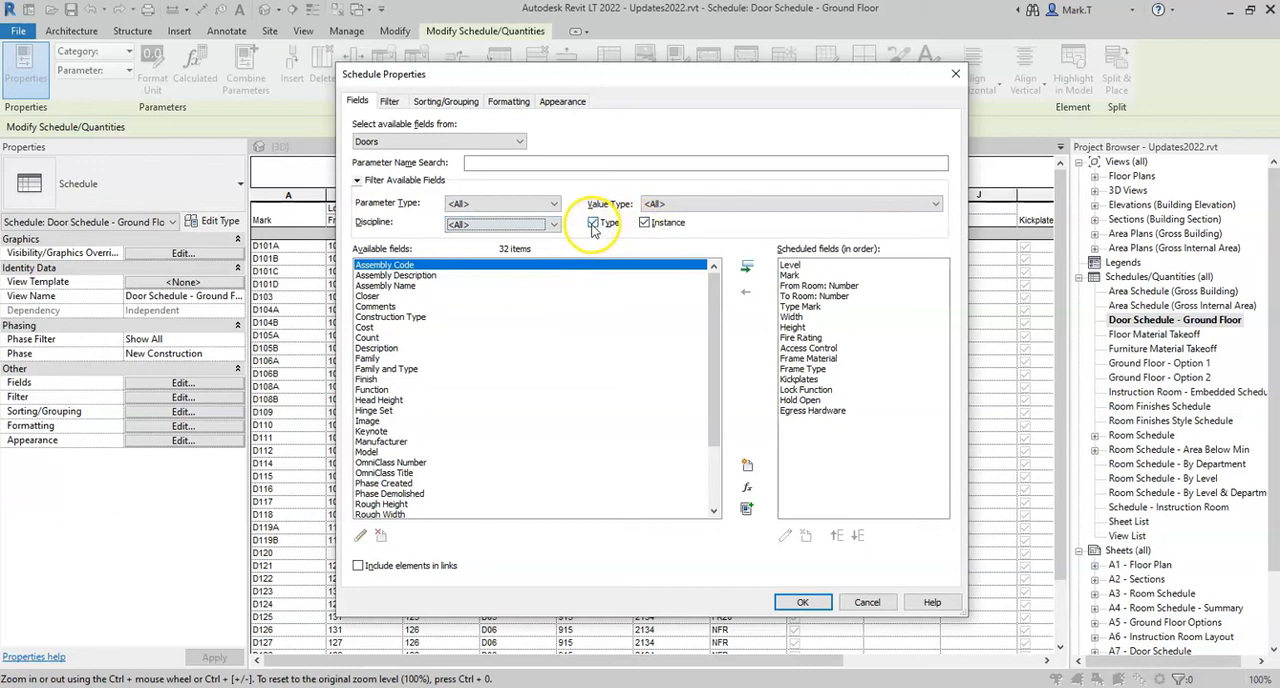
{"action": "left_click", "coordinate": [593, 223]}
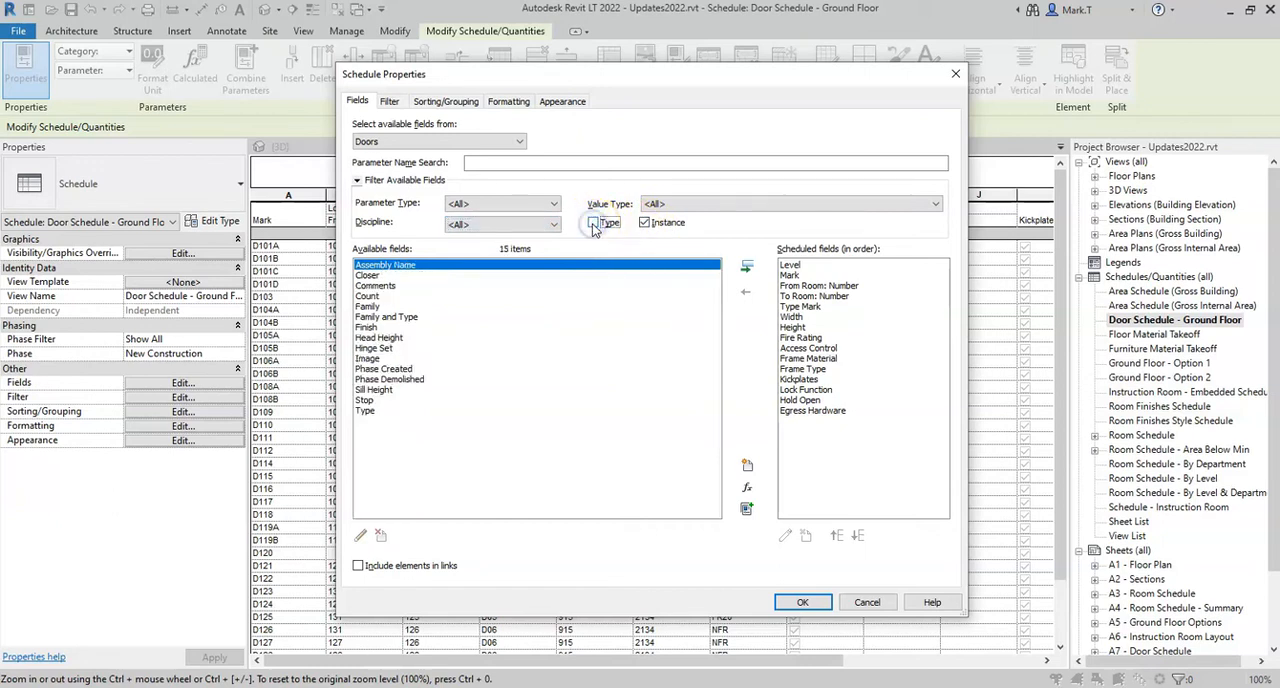
{"action": "left_click", "coordinate": [593, 223]}
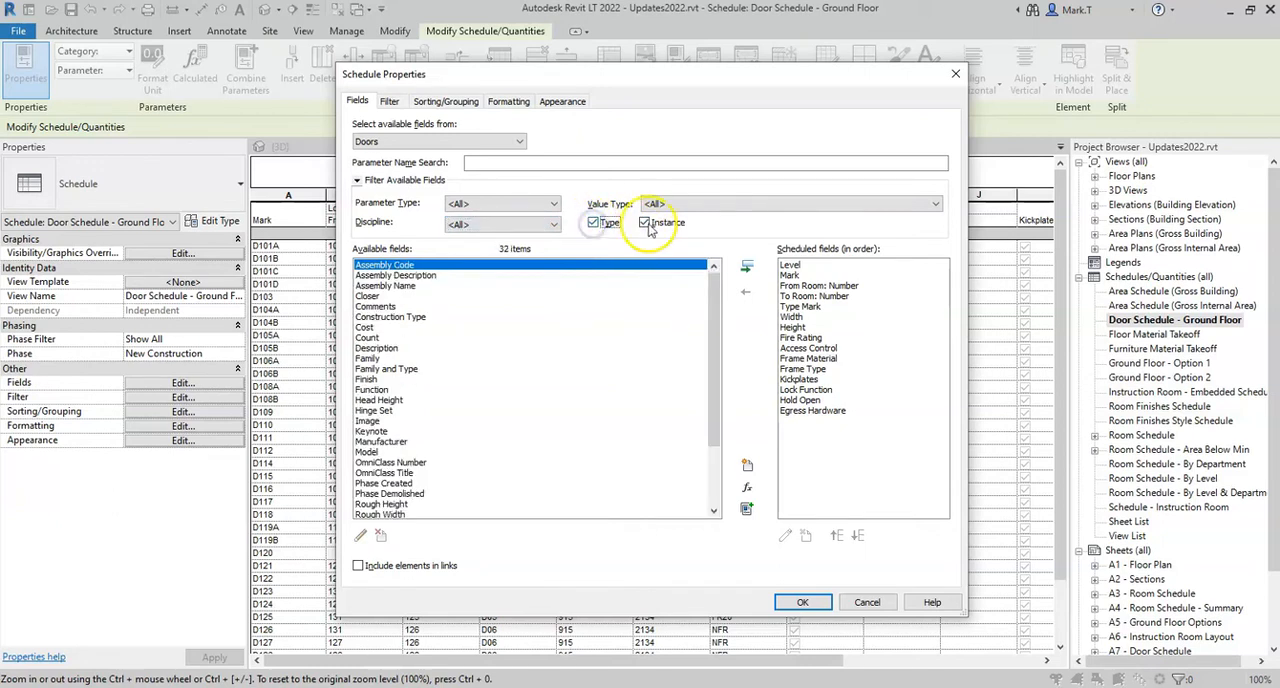
{"action": "left_click", "coordinate": [645, 223]}
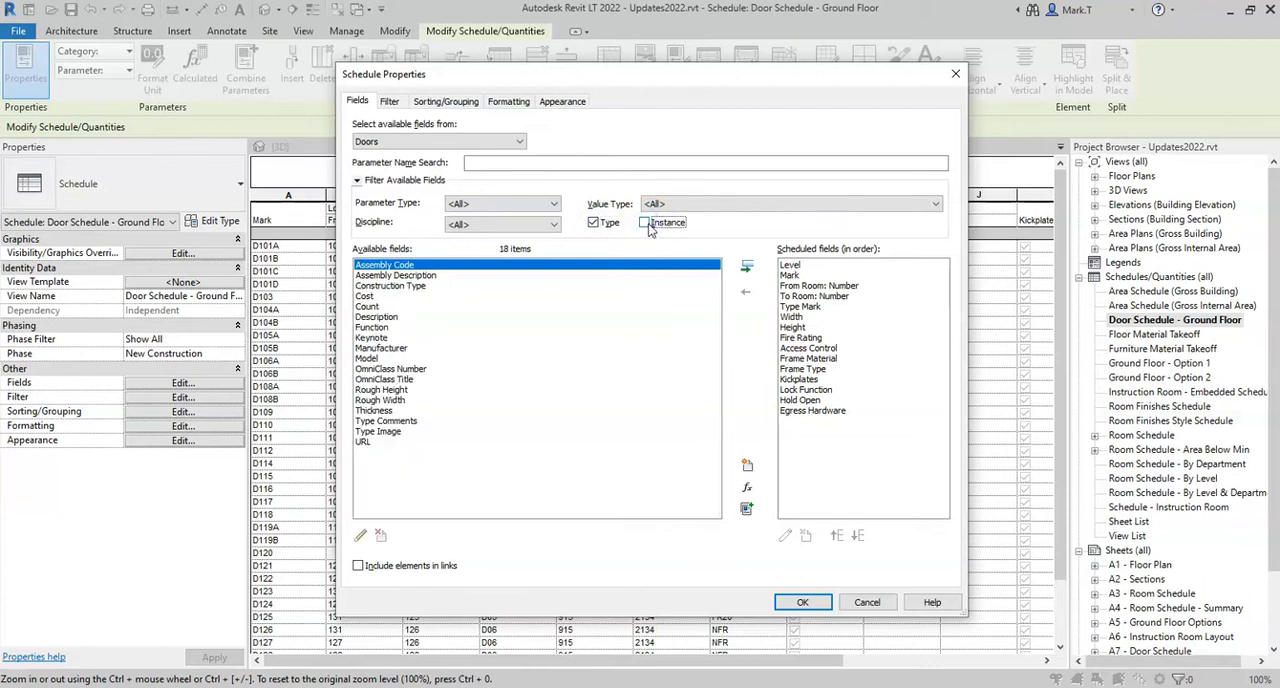
{"action": "left_click", "coordinate": [645, 223]}
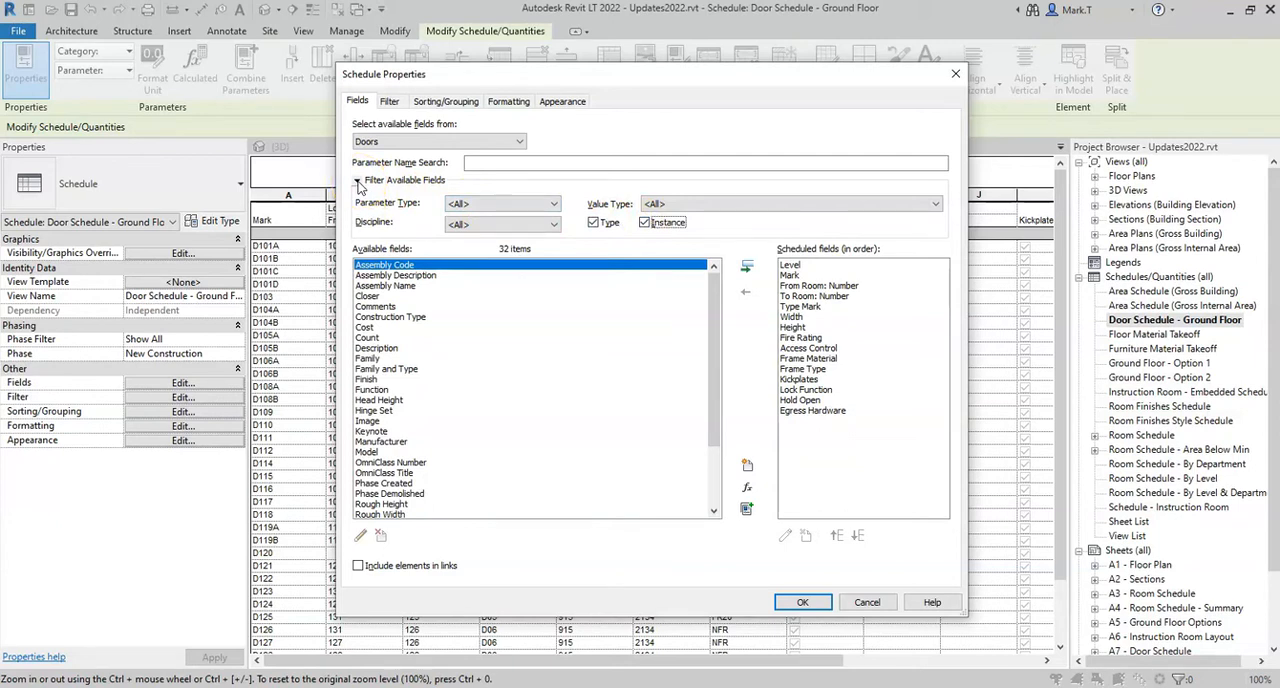
{"action": "left_click", "coordinate": [358, 182]}
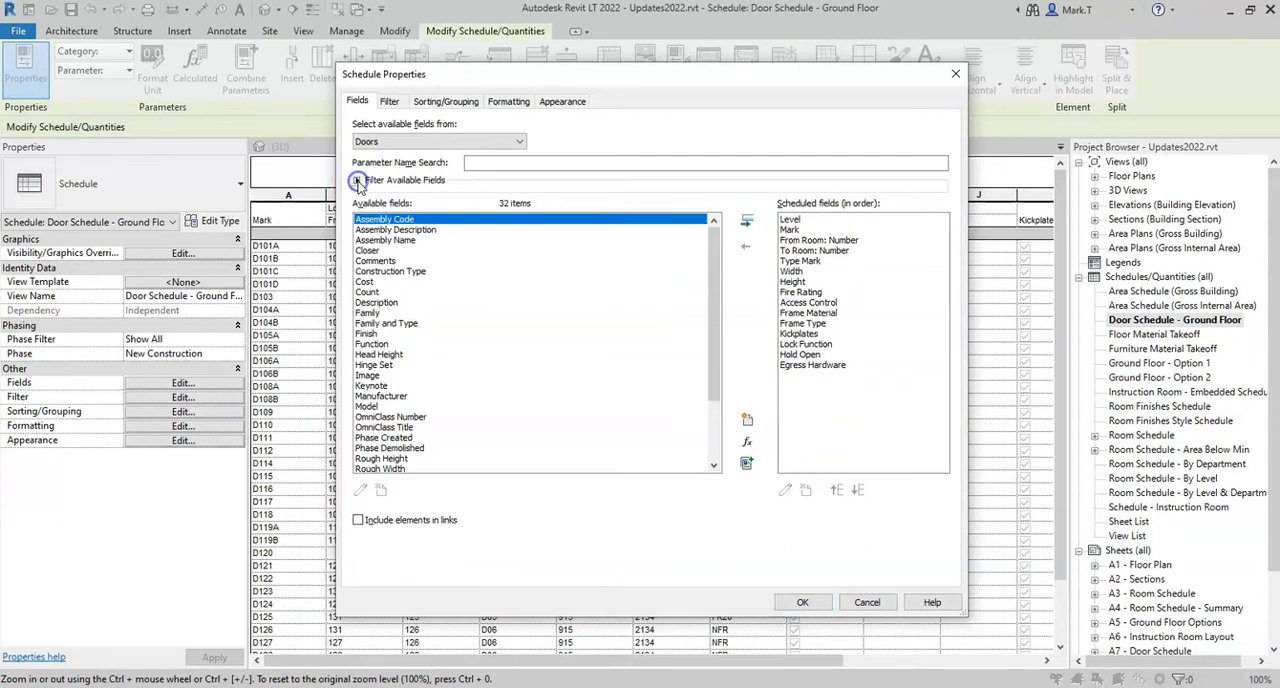
Add the Family parameter to the door schedule's scheduled fields and bring up the schedule's filter rules
{"action": "left_click", "coordinate": [390, 102]}
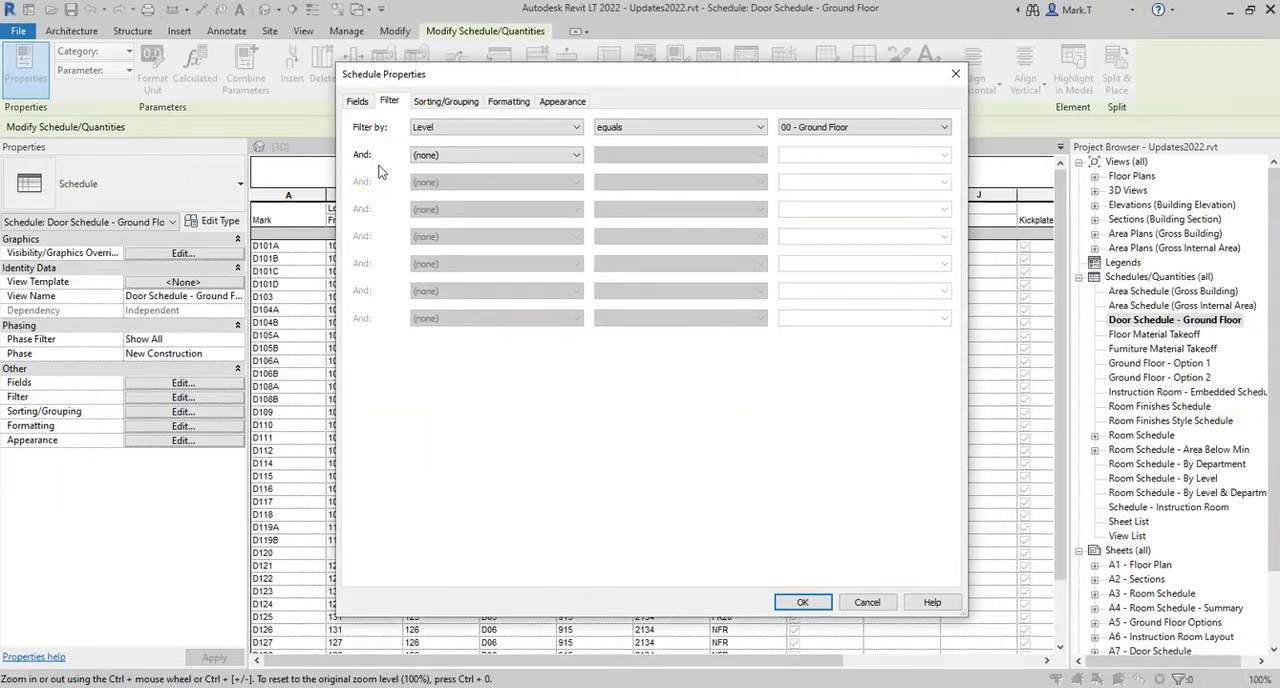
{"action": "left_click", "coordinate": [358, 101]}
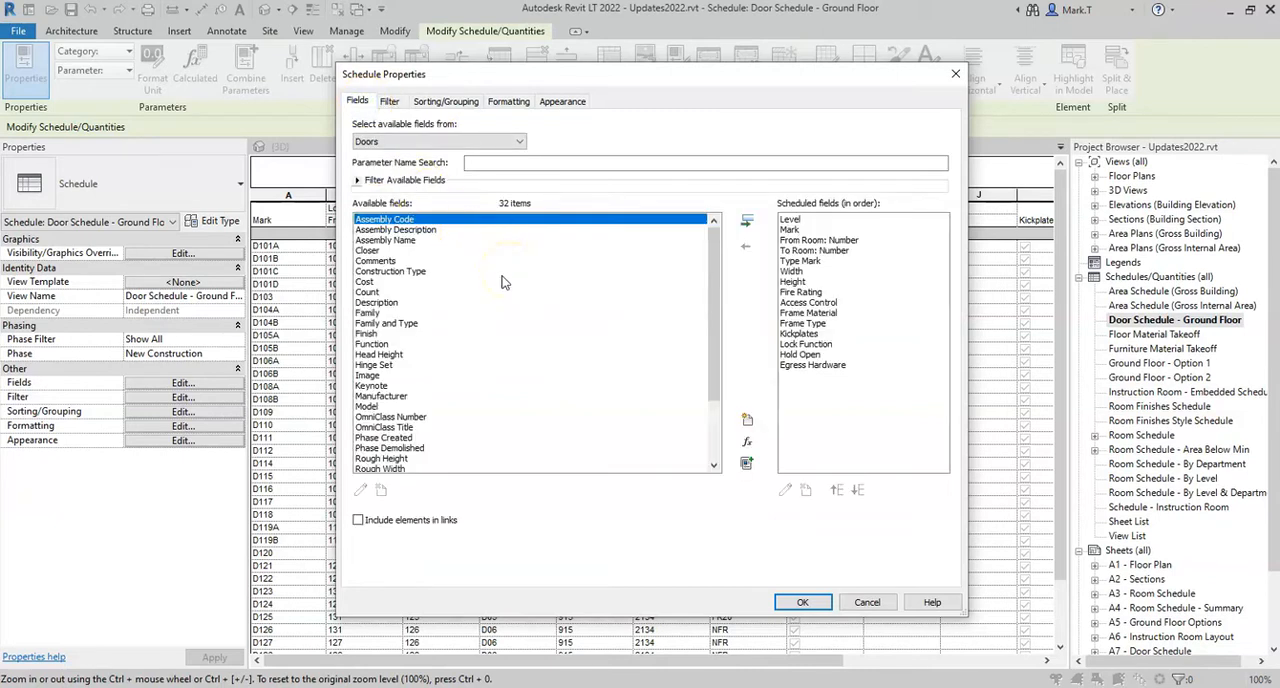
{"action": "left_click", "coordinate": [372, 314]}
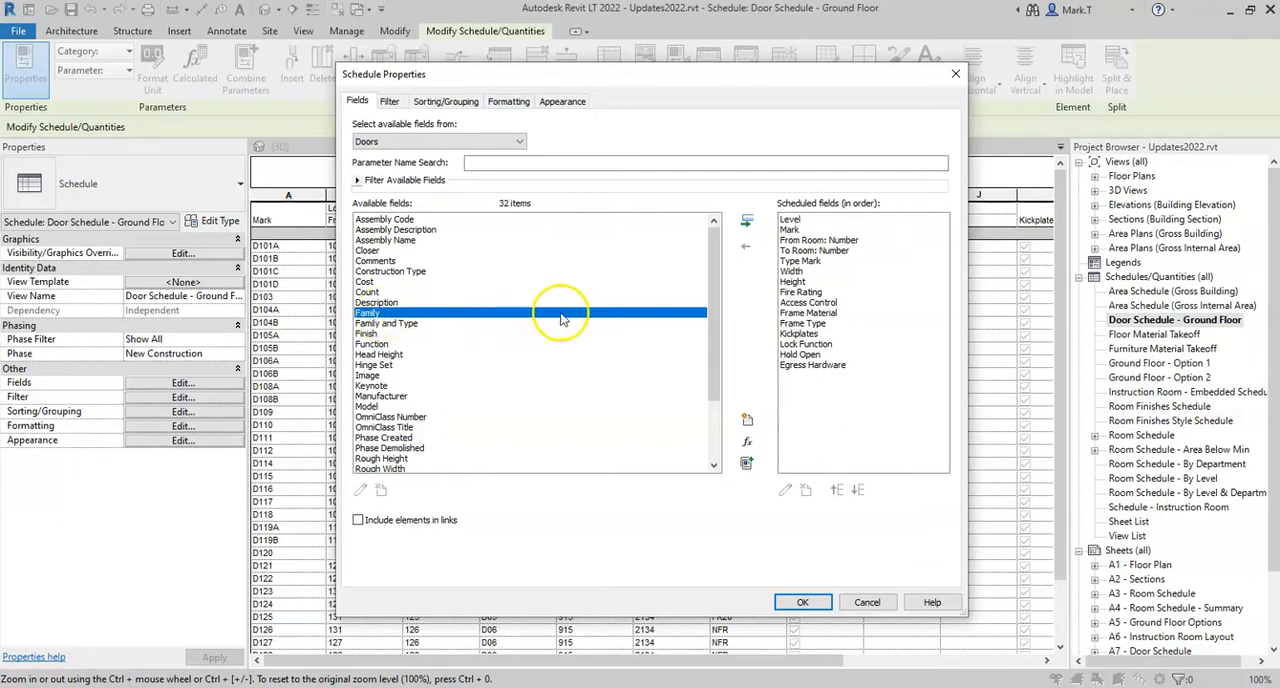
{"action": "left_click", "coordinate": [747, 224]}
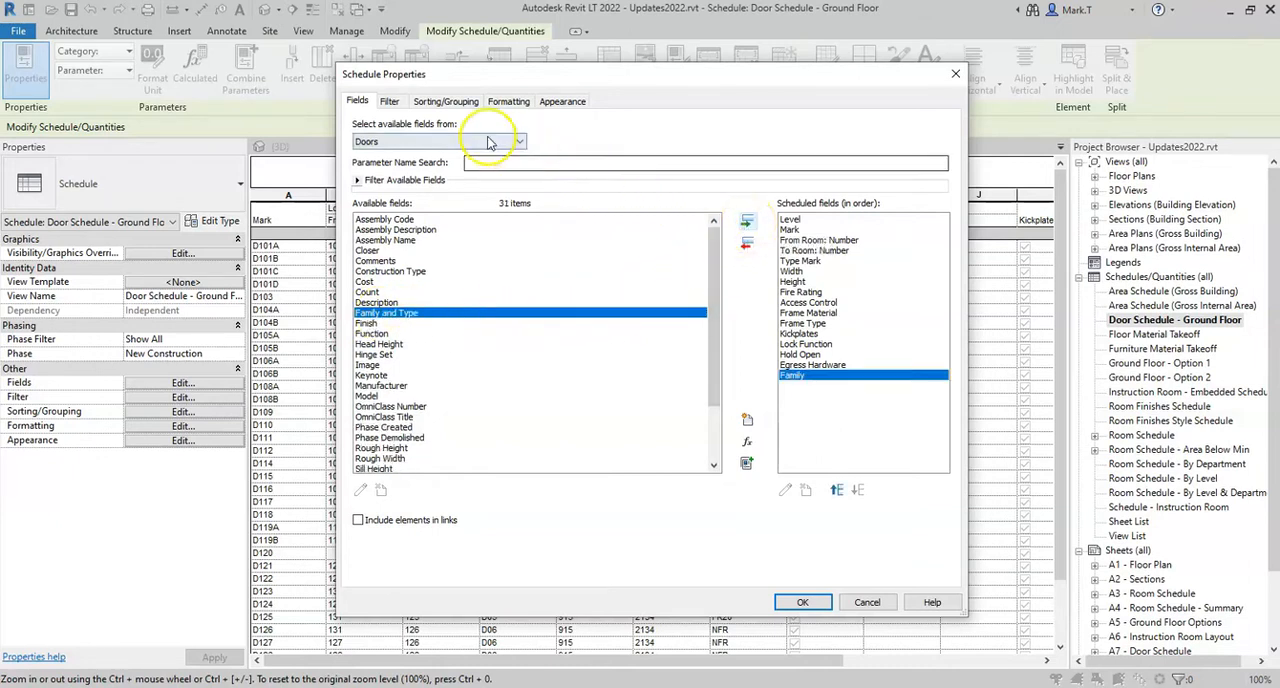
{"action": "left_click", "coordinate": [390, 102]}
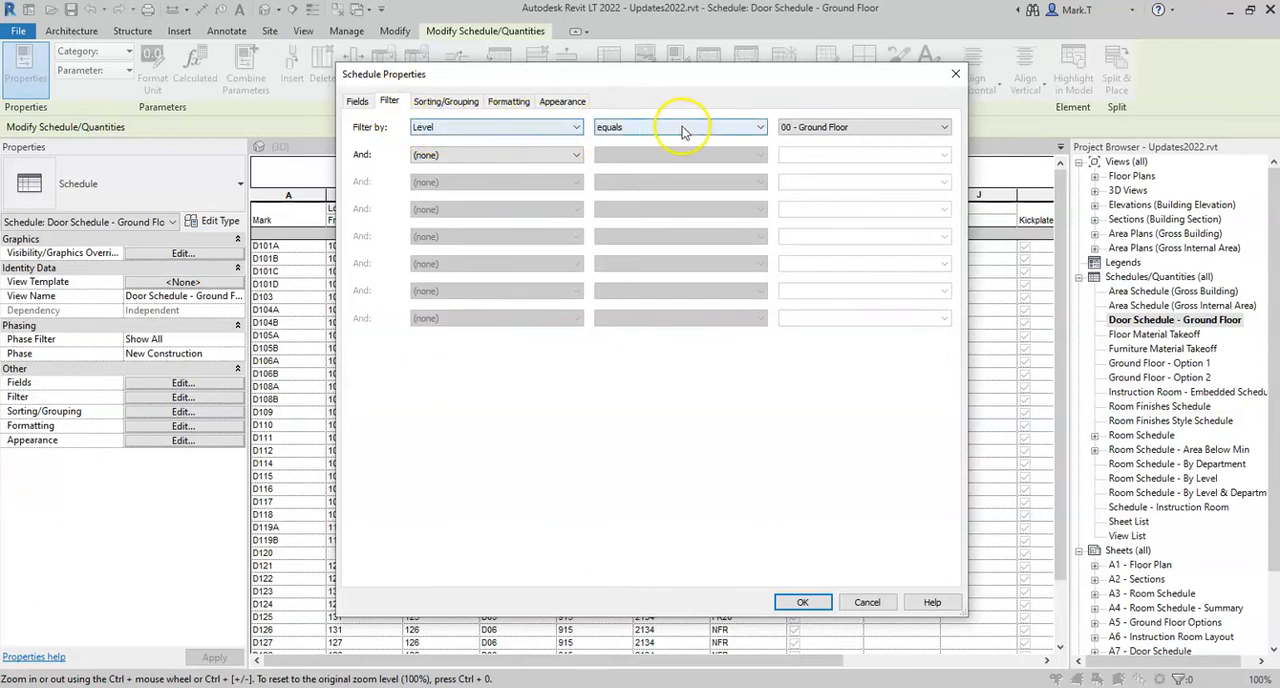
Set the door schedule's first filter rule to the Family field and review the available conditions and family values
{"action": "left_click", "coordinate": [564, 128]}
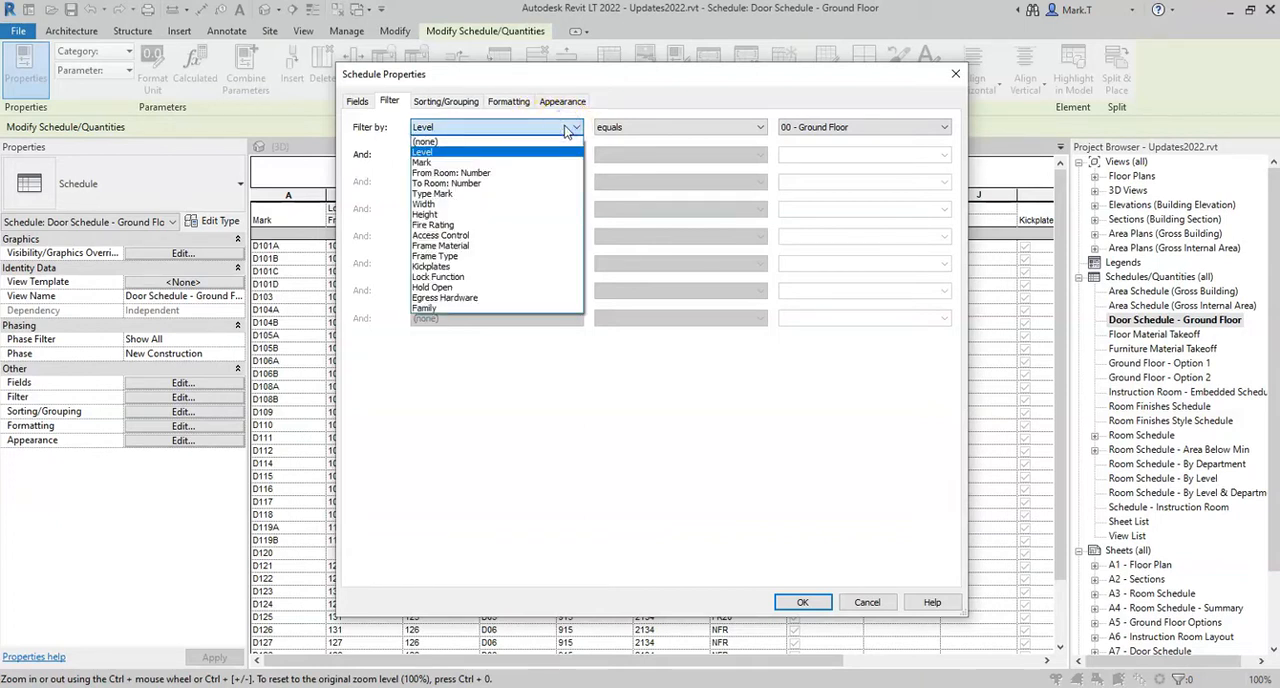
{"action": "left_click", "coordinate": [445, 309]}
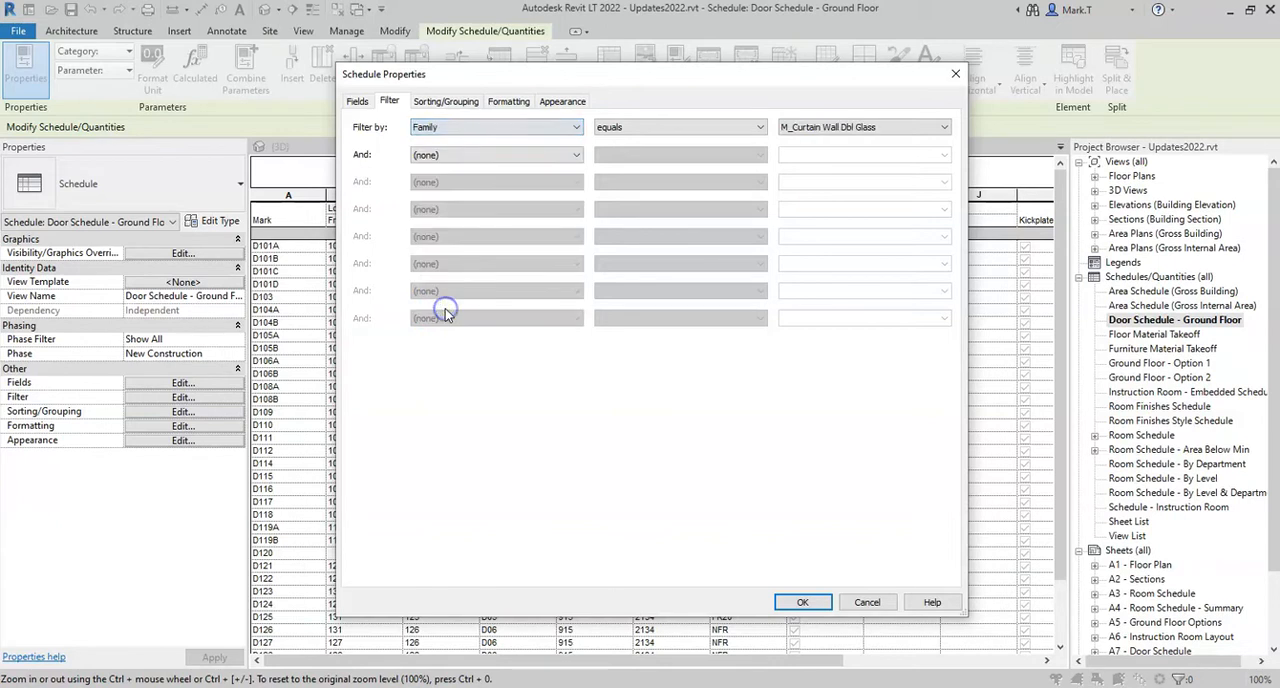
{"action": "left_click", "coordinate": [761, 128]}
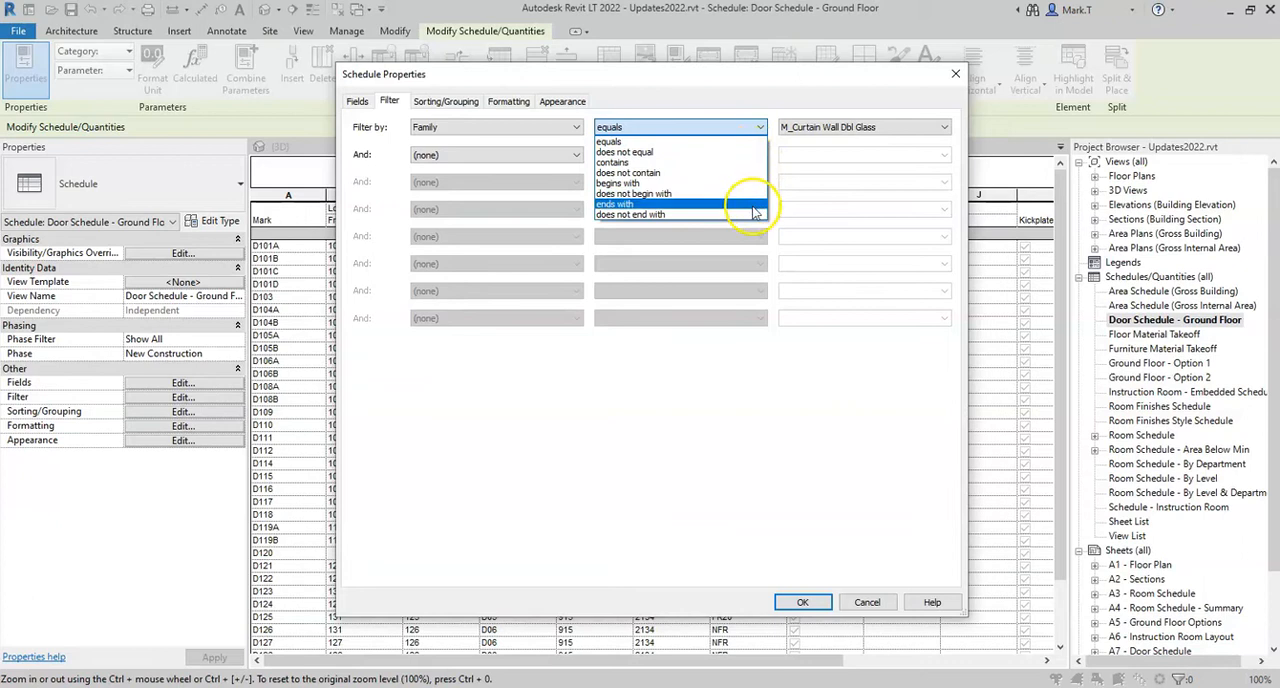
{"action": "left_click", "coordinate": [752, 127]}
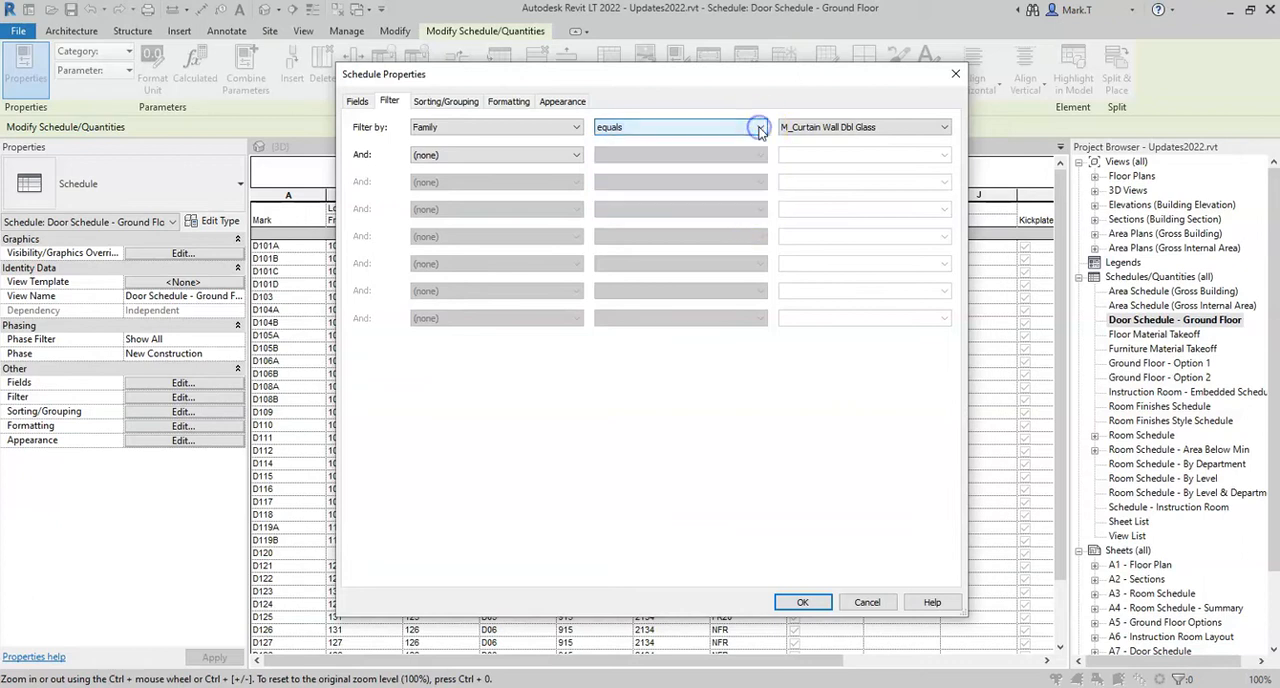
{"action": "left_click", "coordinate": [945, 128]}
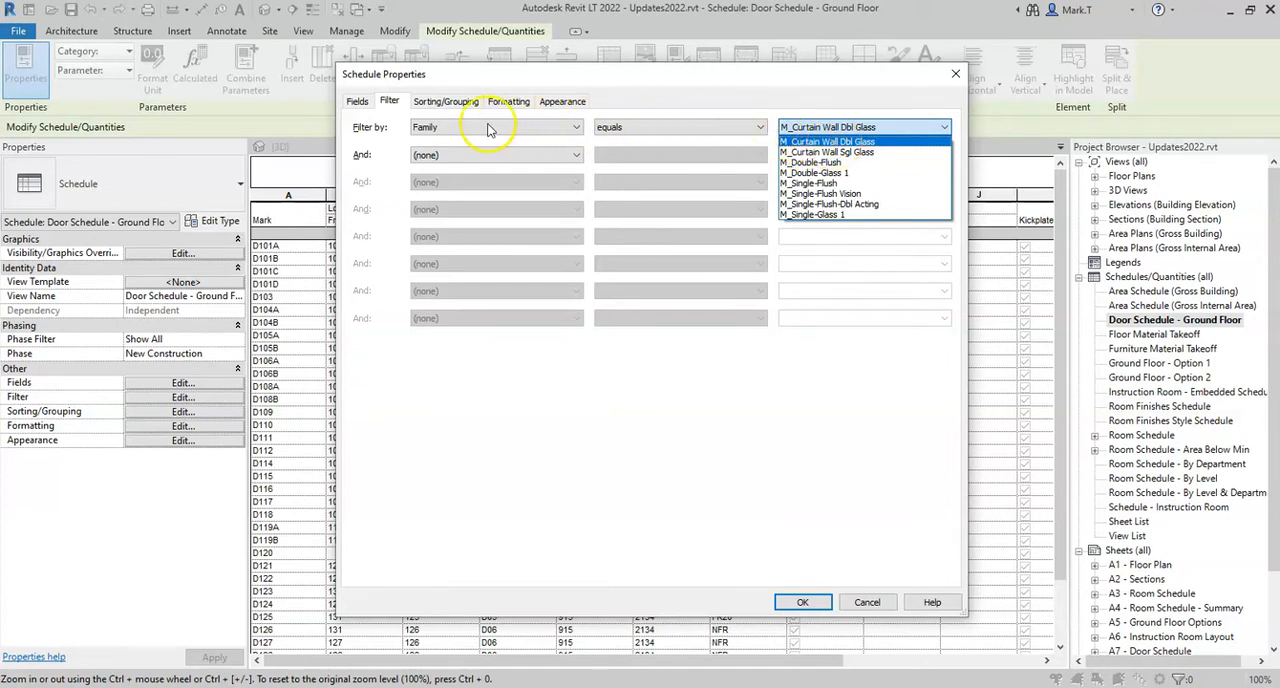
Set the Family filter rule to does not contain "Curtain Wall" and apply it to the door schedule
{"action": "left_click", "coordinate": [725, 130]}
{"action": "left_click", "coordinate": [725, 130]}
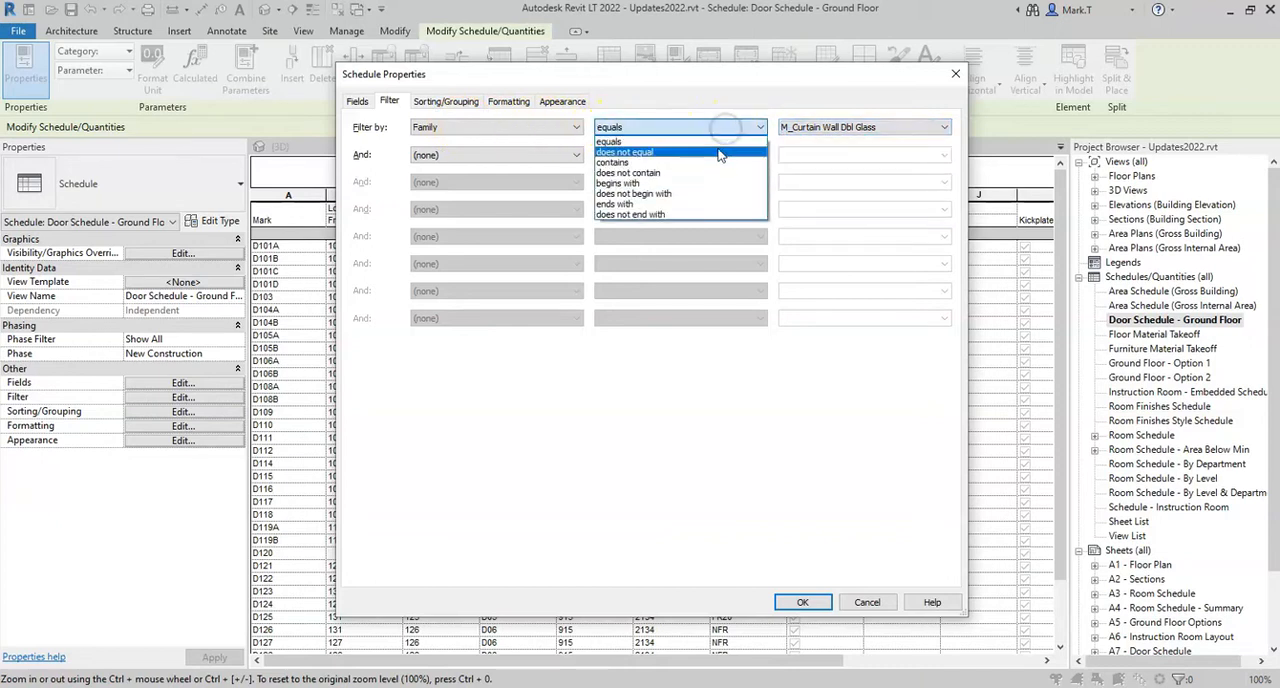
{"action": "left_click", "coordinate": [704, 175]}
{"action": "left_click", "coordinate": [782, 127]}
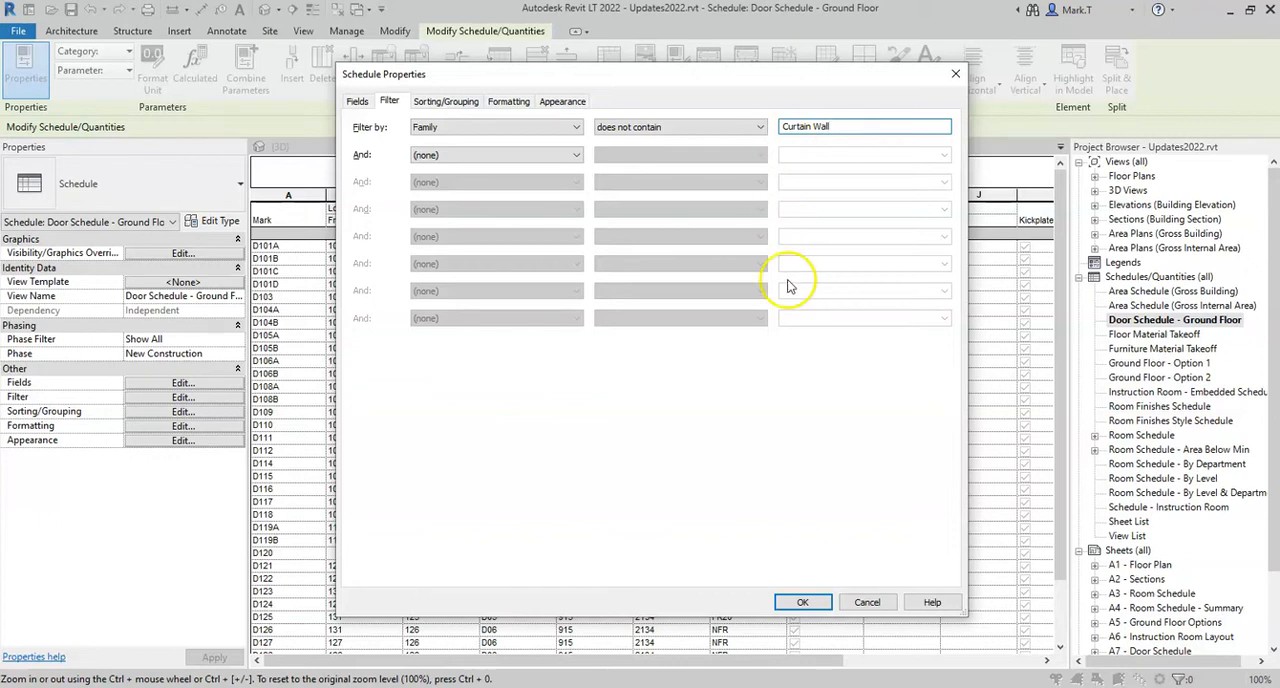
{"action": "left_click", "coordinate": [802, 604]}
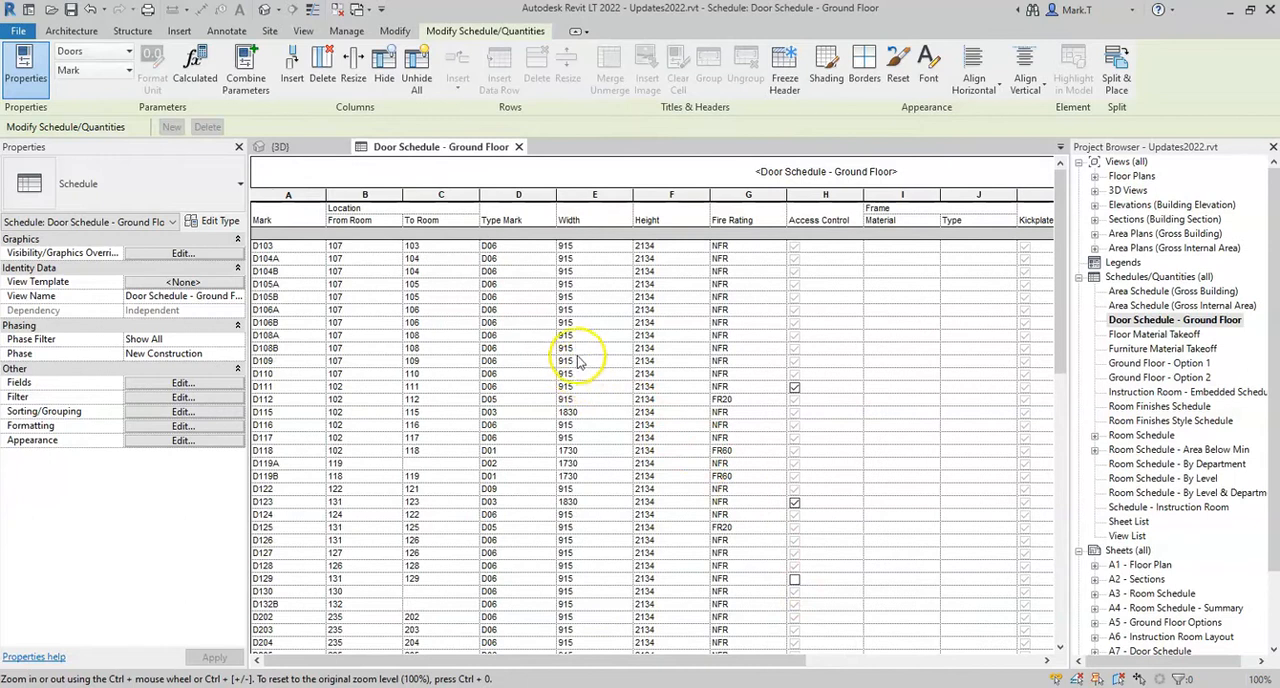
Check the Family column in the door schedule and set Family as a hidden field in the schedule's formatting
{"action": "scroll", "coordinate": [575, 335], "scroll_direction": "down", "scroll_amount": 1, "text": "ctrl"}
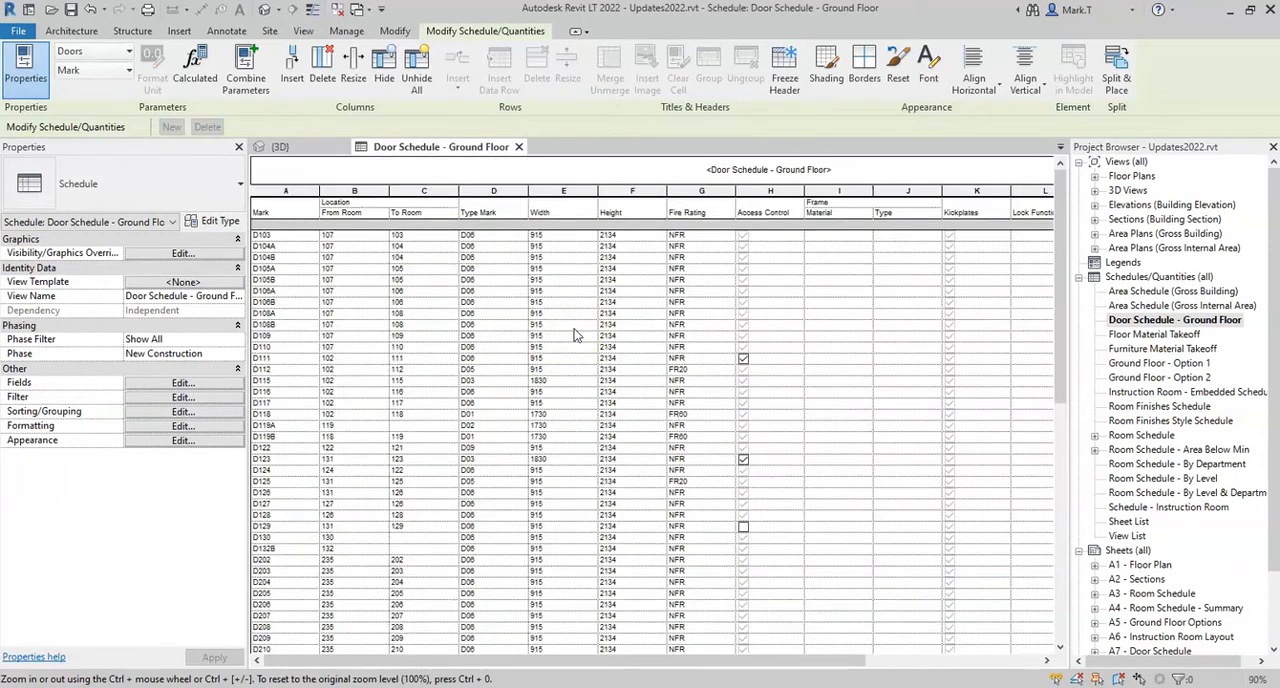
{"action": "left_click_drag", "start_coordinate": [608, 658], "coordinate": [820, 658]}
{"action": "mouse_move", "coordinate": [1062, 215]}
{"action": "left_mouse_down"}
{"action": "mouse_move", "coordinate": [1056, 478]}
{"action": "mouse_move", "coordinate": [1055, 213]}
{"action": "left_mouse_up"}
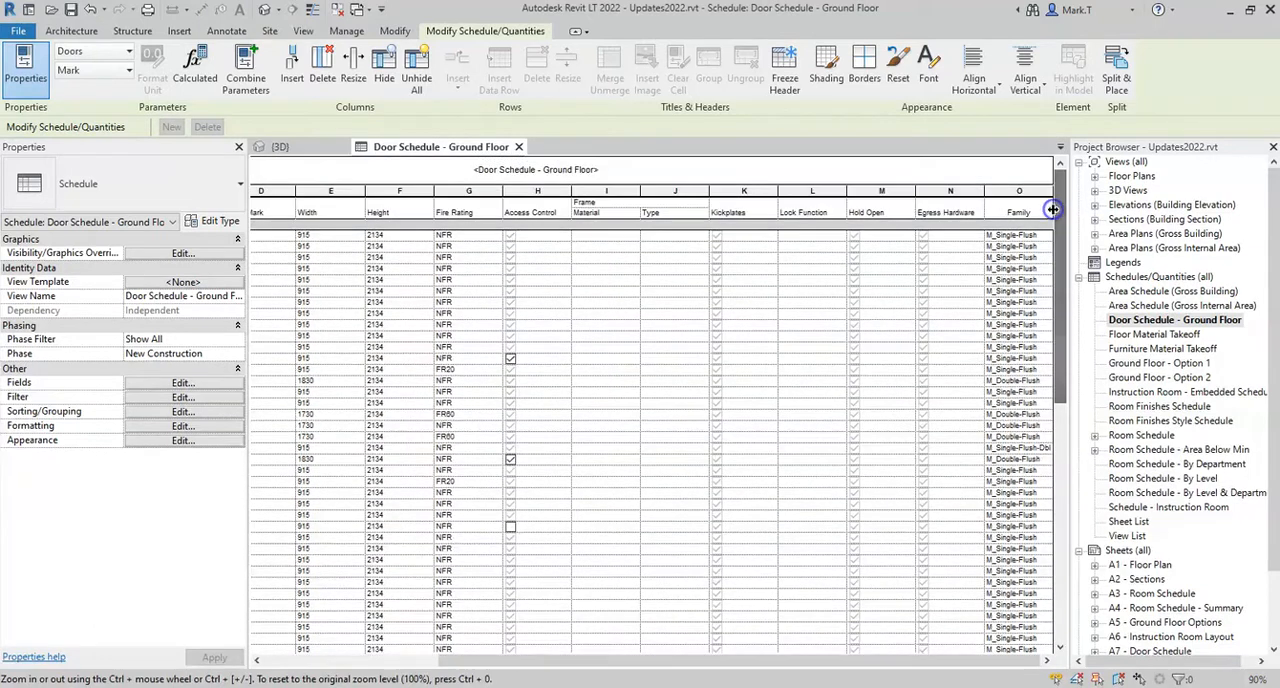
{"action": "left_click_drag", "start_coordinate": [882, 666], "coordinate": [677, 663]}
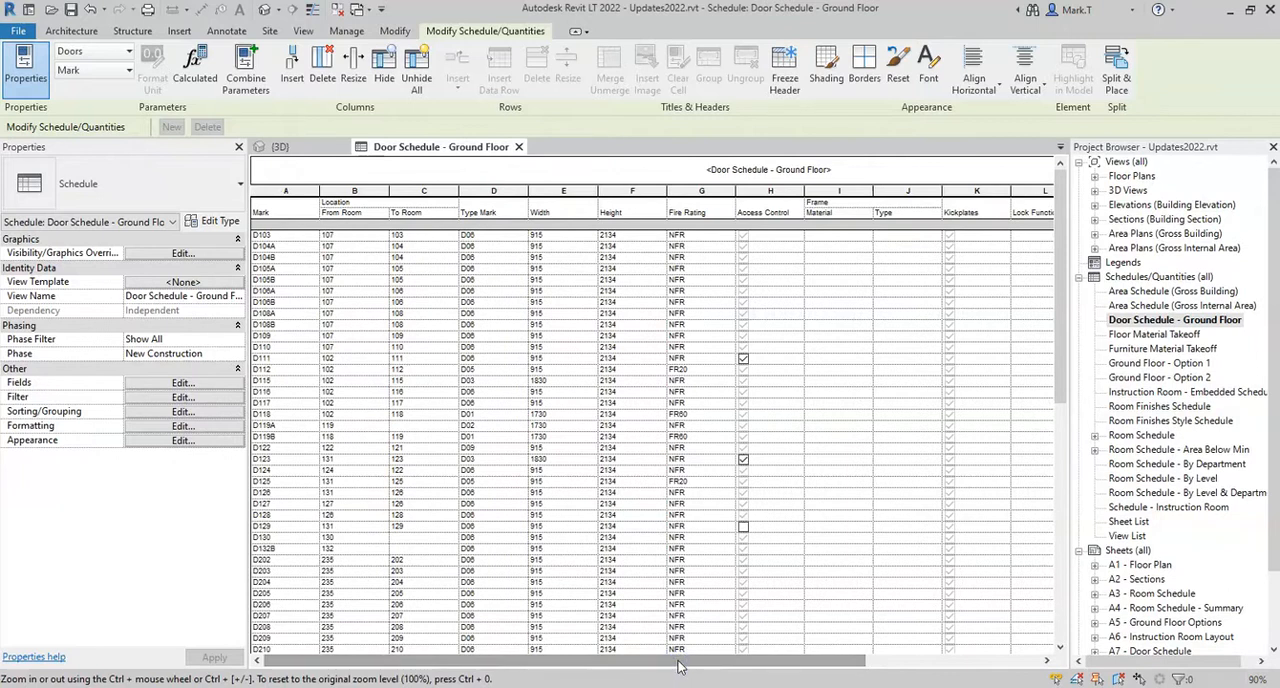
{"action": "left_click", "coordinate": [180, 428]}
{"action": "left_click", "coordinate": [366, 293]}
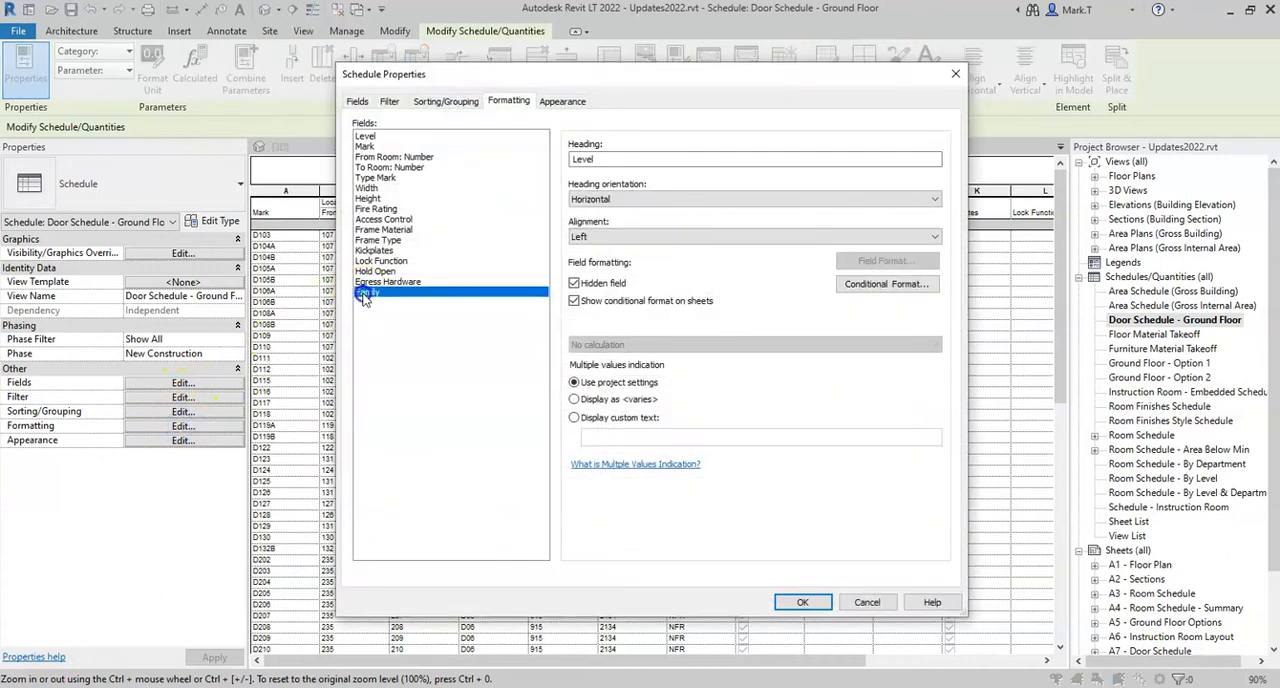
{"action": "left_click", "coordinate": [603, 285]}
{"action": "left_click", "coordinate": [601, 286]}
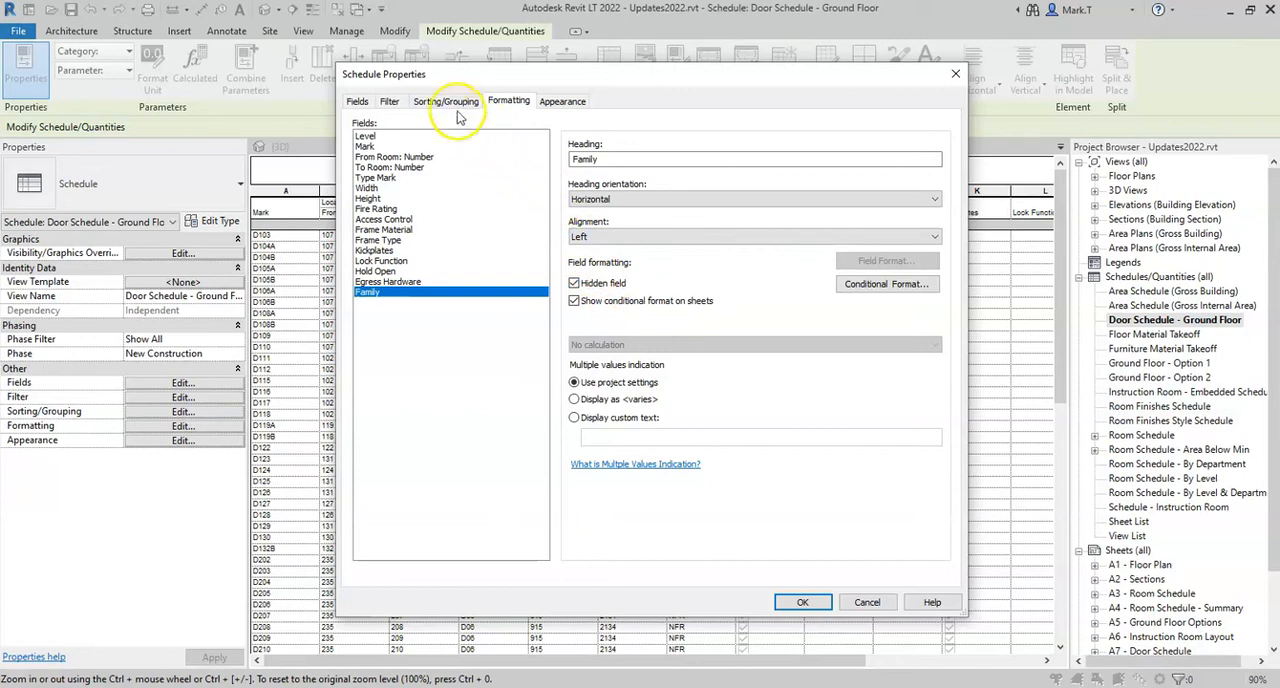
Review the Family filter rule and field formatting, and apply the door schedule's property changes
{"action": "left_click", "coordinate": [390, 102]}
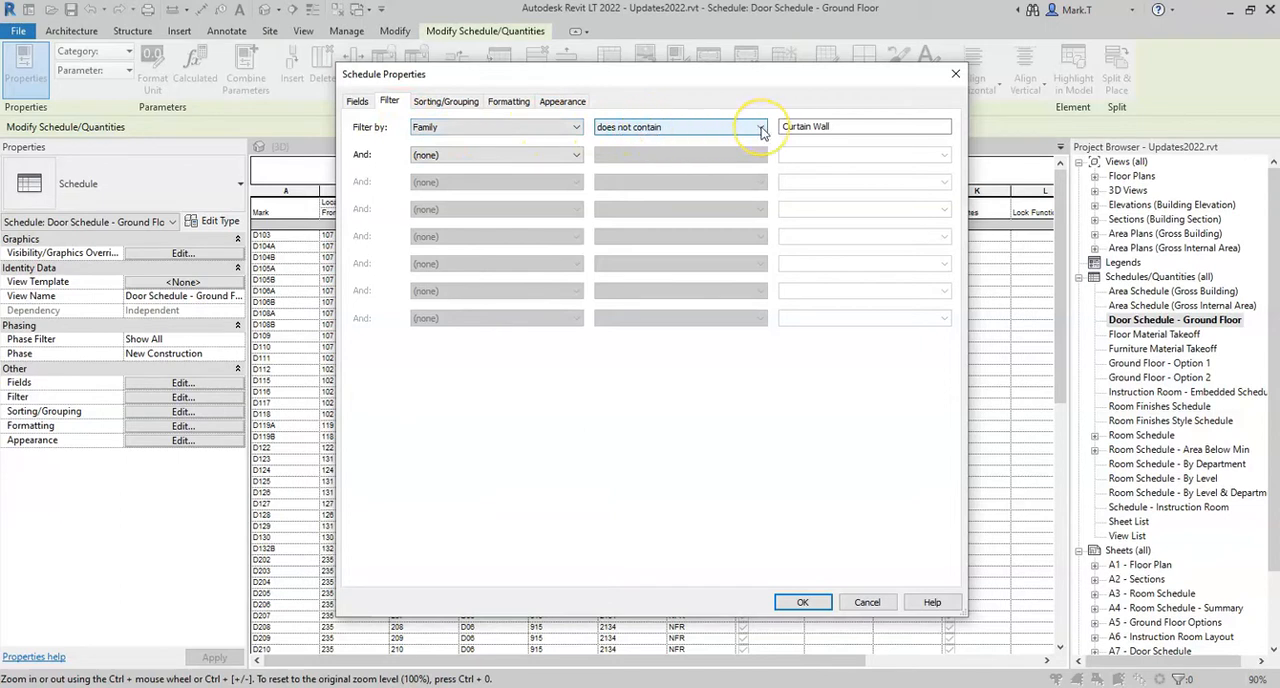
{"action": "left_click", "coordinate": [855, 127]}
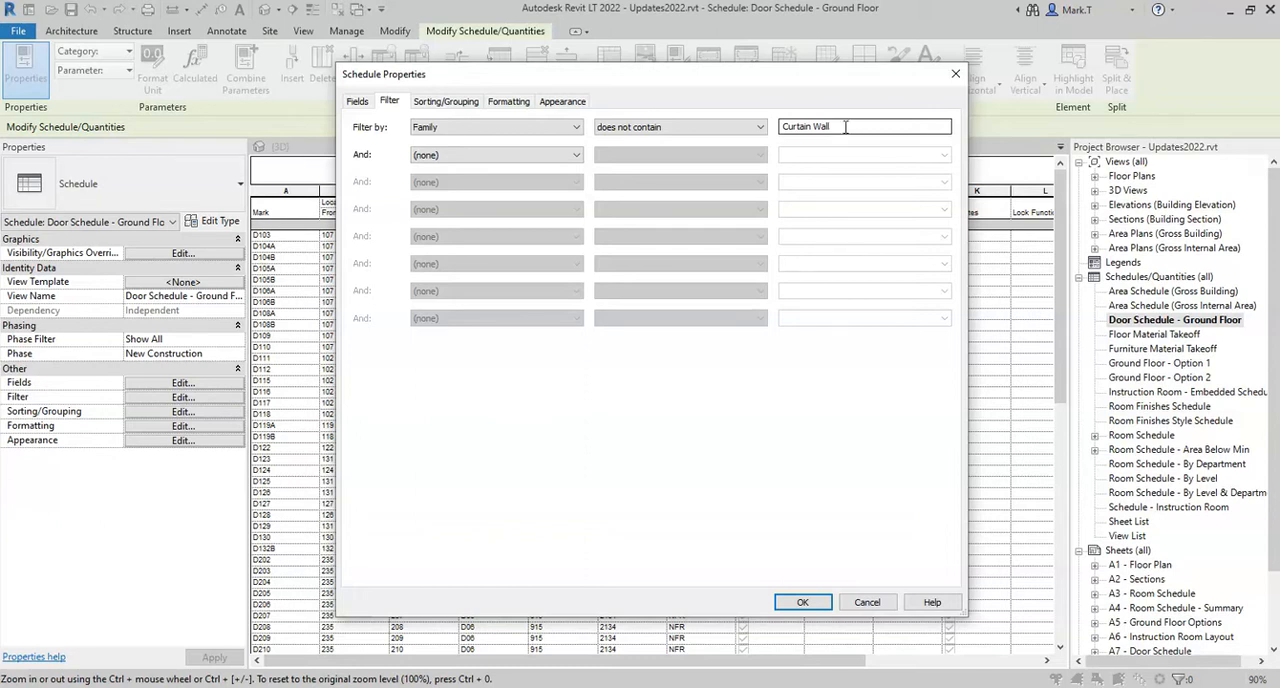
{"action": "key", "text": "alt+Tab"}
{"action": "left_click", "coordinate": [848, 127]}
{"action": "left_click", "coordinate": [510, 102]}
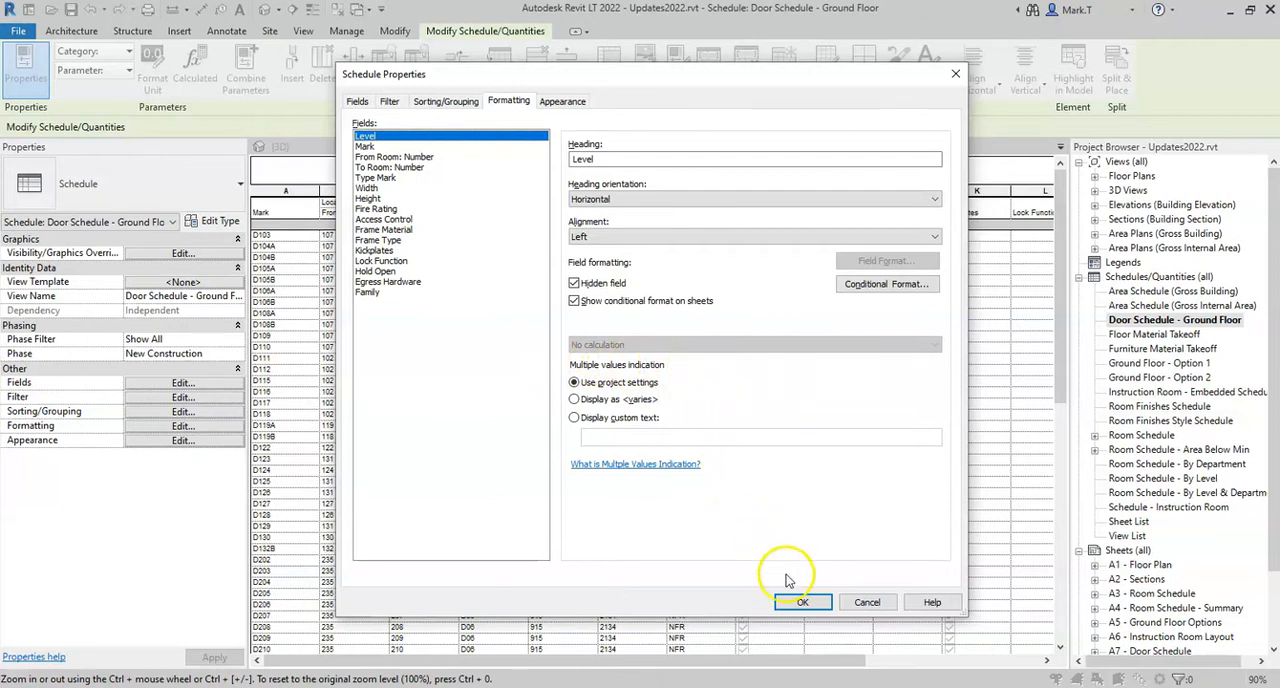
{"action": "left_click", "coordinate": [803, 603]}
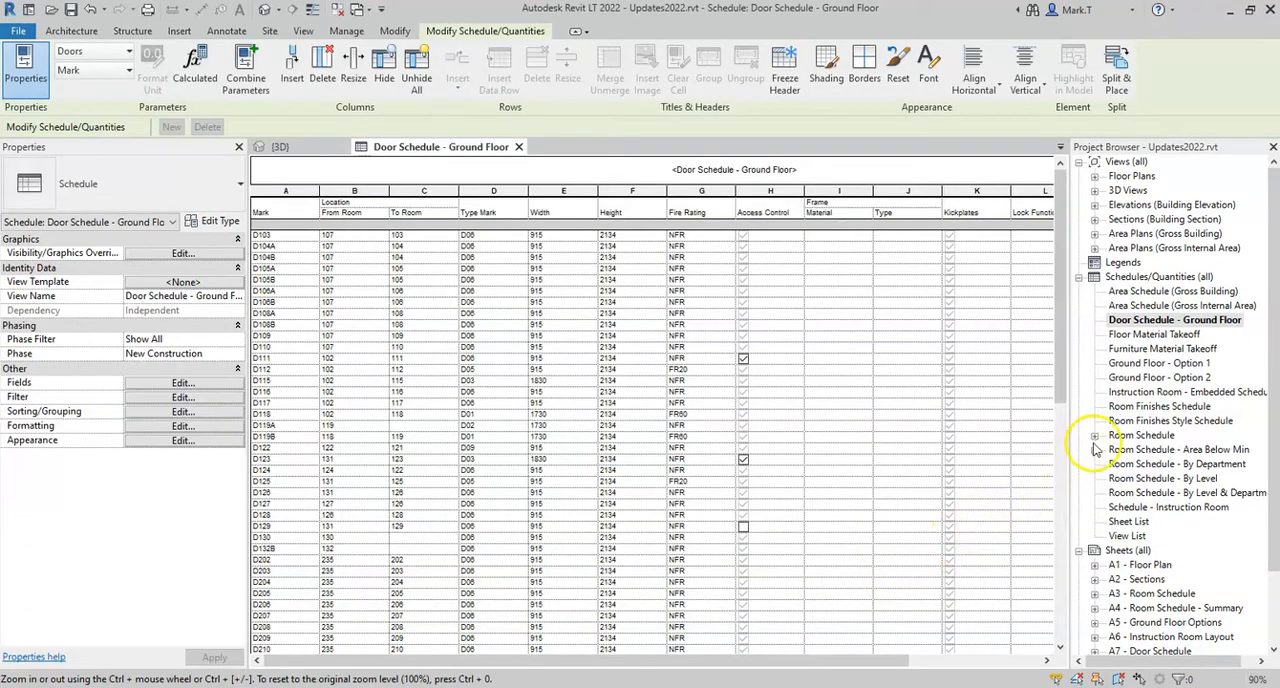
Open the Room Finishes Schedule and add the Department field to its scheduled fields
{"action": "double_click", "coordinate": [1152, 407]}
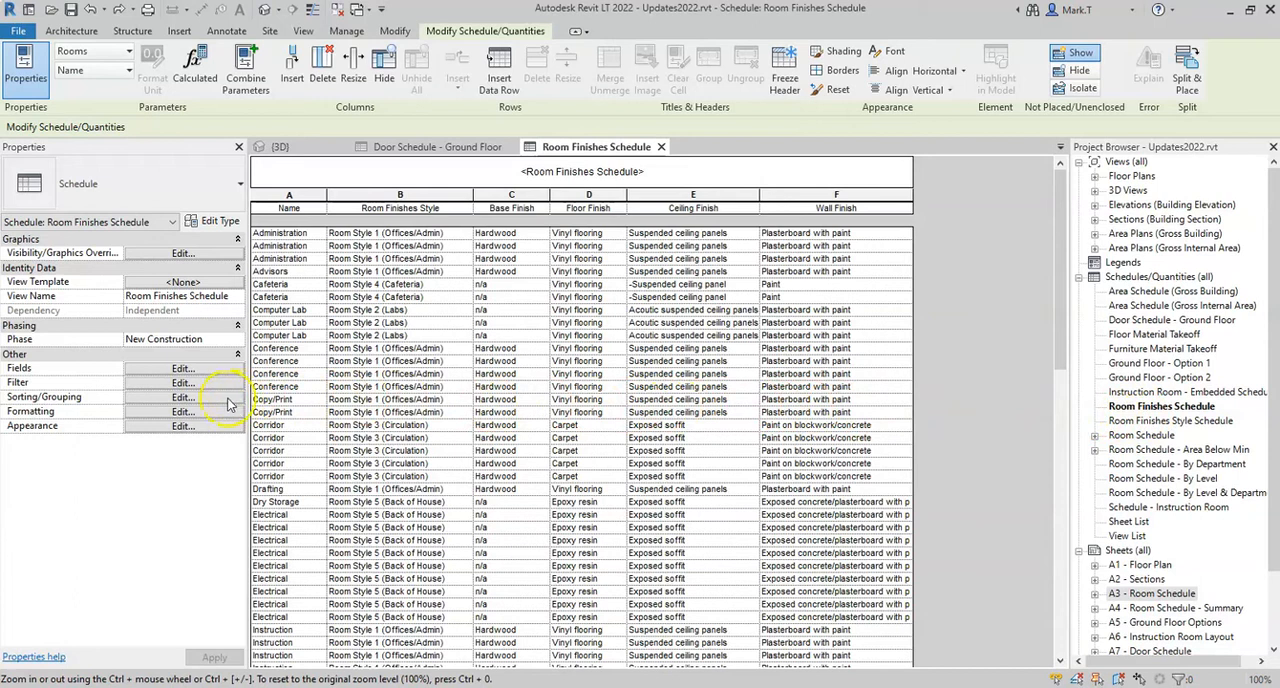
{"action": "left_click", "coordinate": [183, 369]}
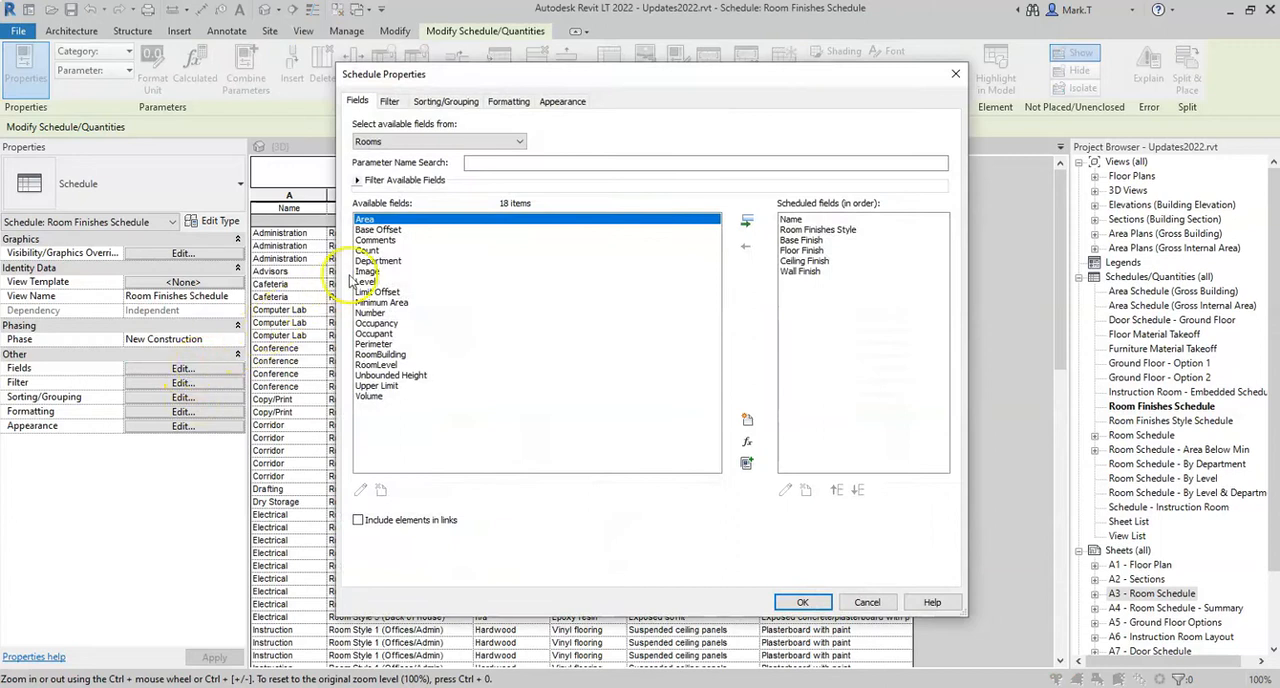
{"action": "left_click", "coordinate": [378, 260]}
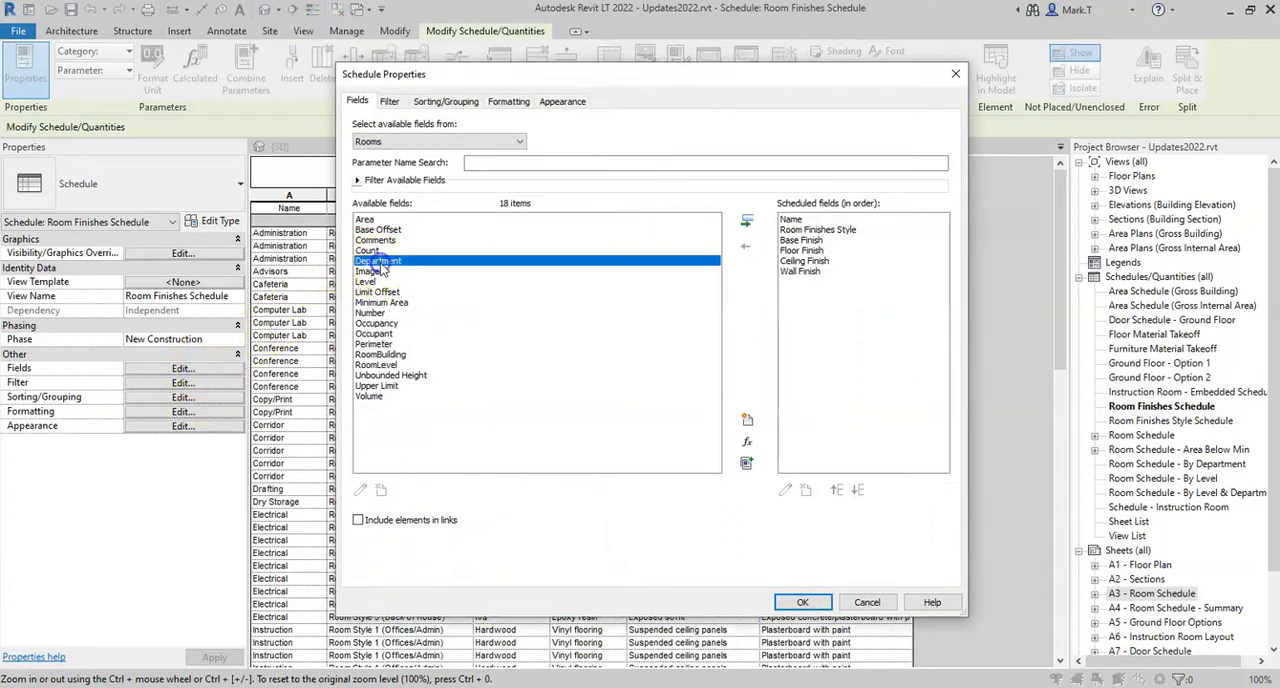
{"action": "left_click", "coordinate": [746, 220]}
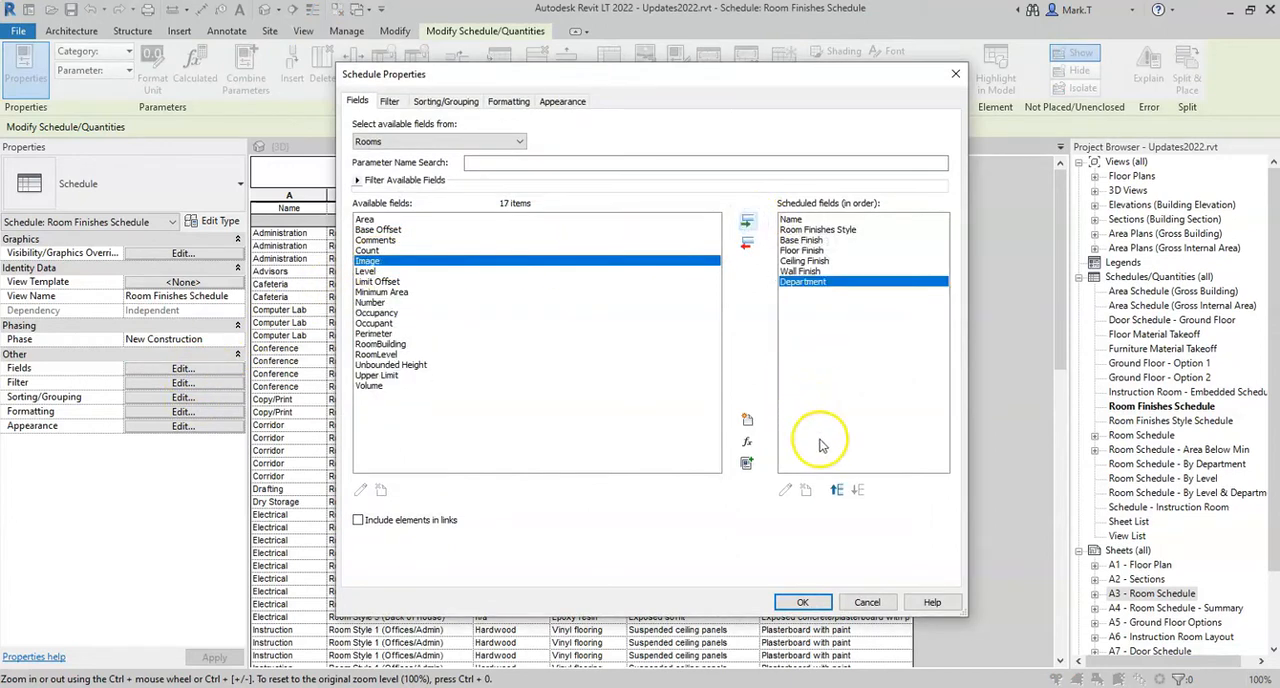
Move the Room Finishes Style and finish fields together below Department, so Department directly follows Name
{"action": "left_click", "coordinate": [805, 271]}
{"action": "left_click", "coordinate": [814, 230], "text": "shift"}
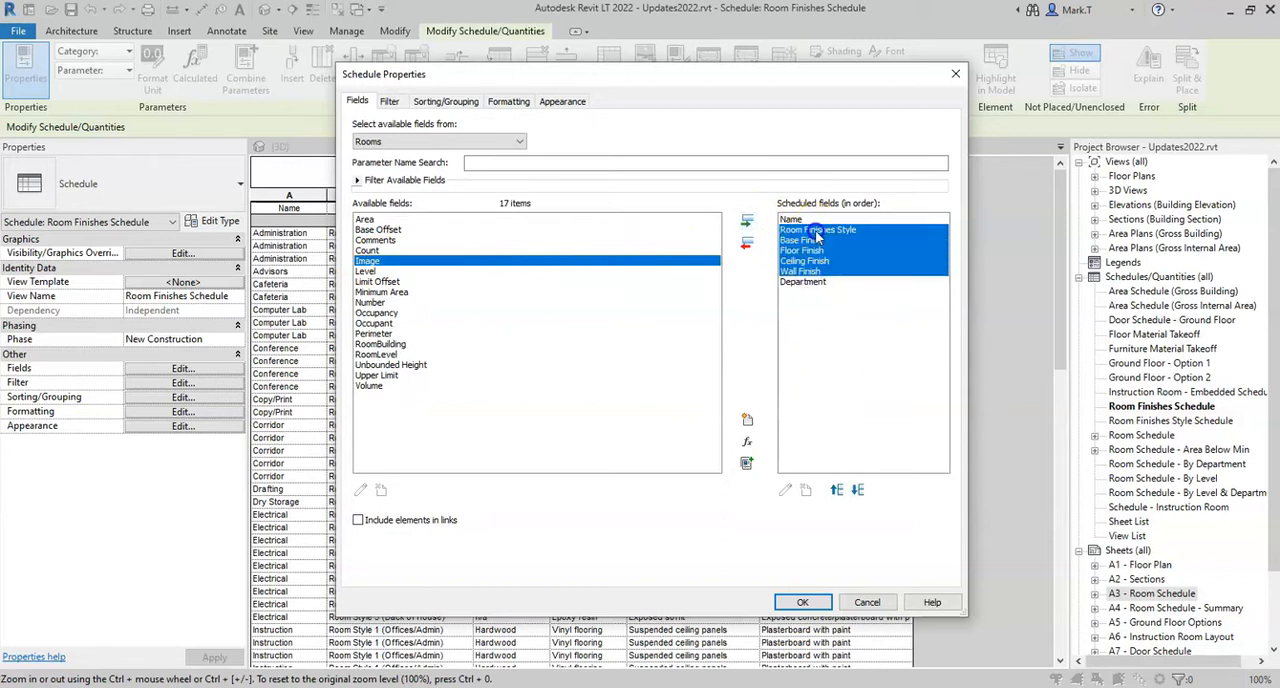
{"action": "left_click", "coordinate": [836, 492]}
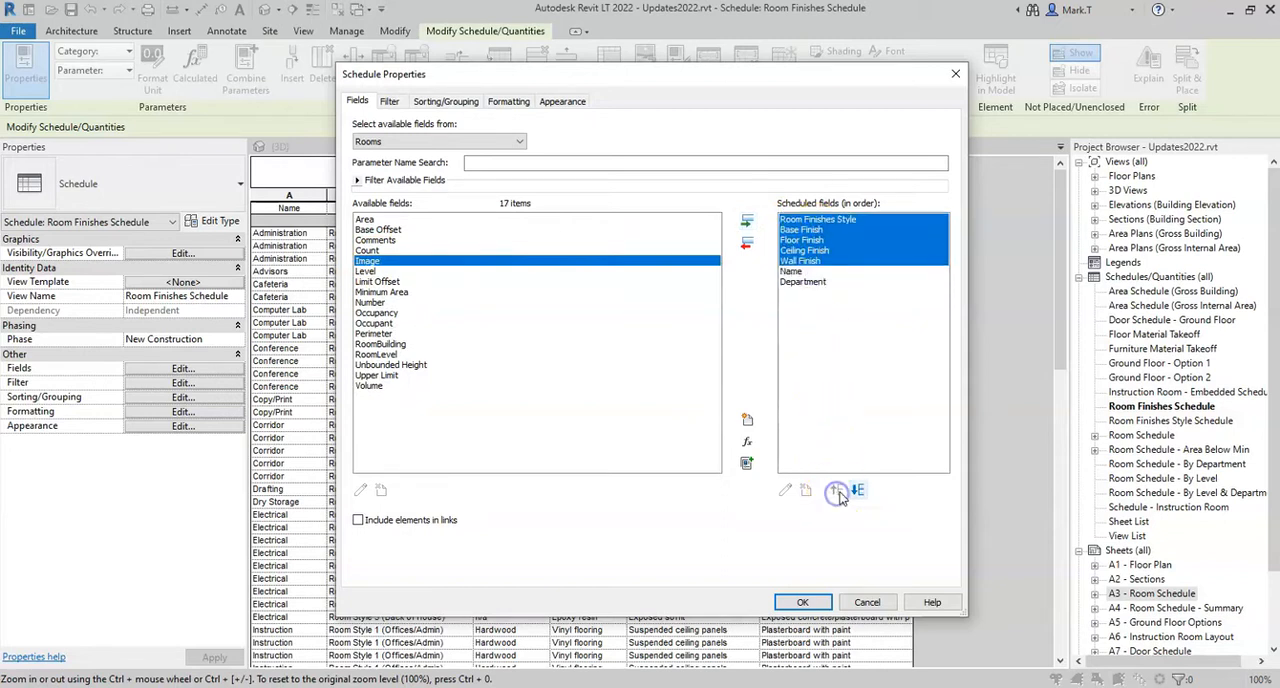
{"action": "left_click", "coordinate": [859, 491]}
{"action": "left_click", "coordinate": [859, 491]}
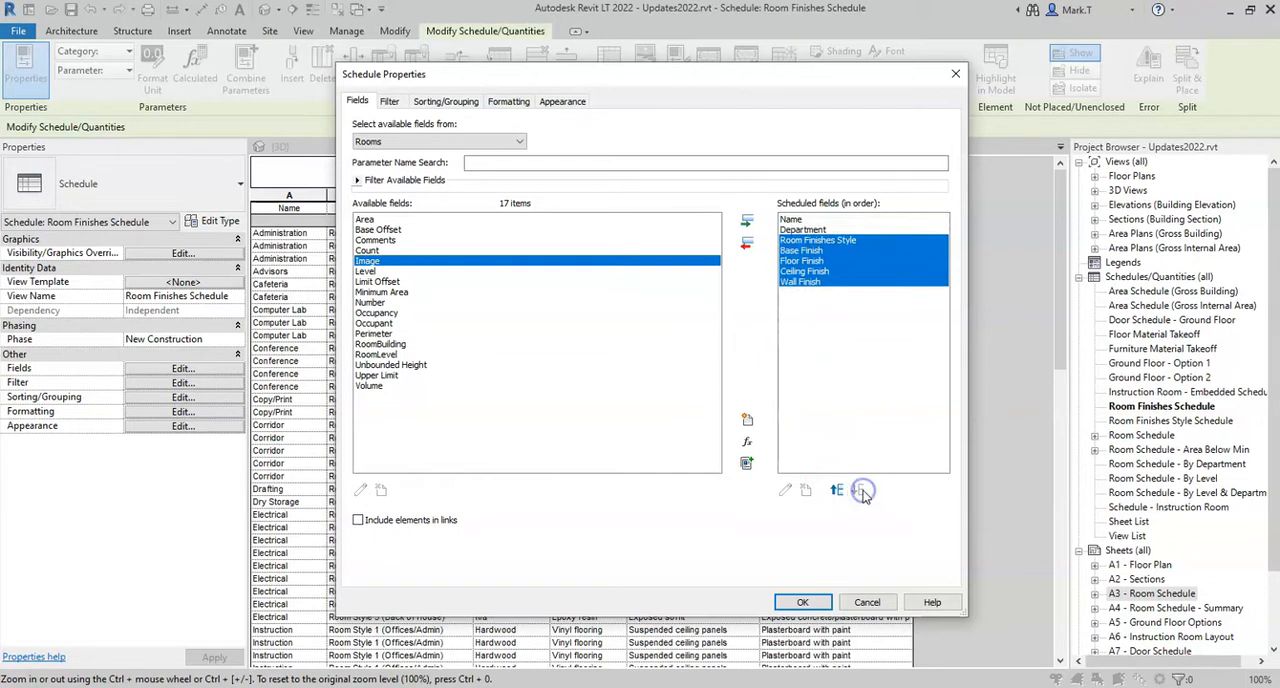
{"action": "left_click", "coordinate": [806, 230]}
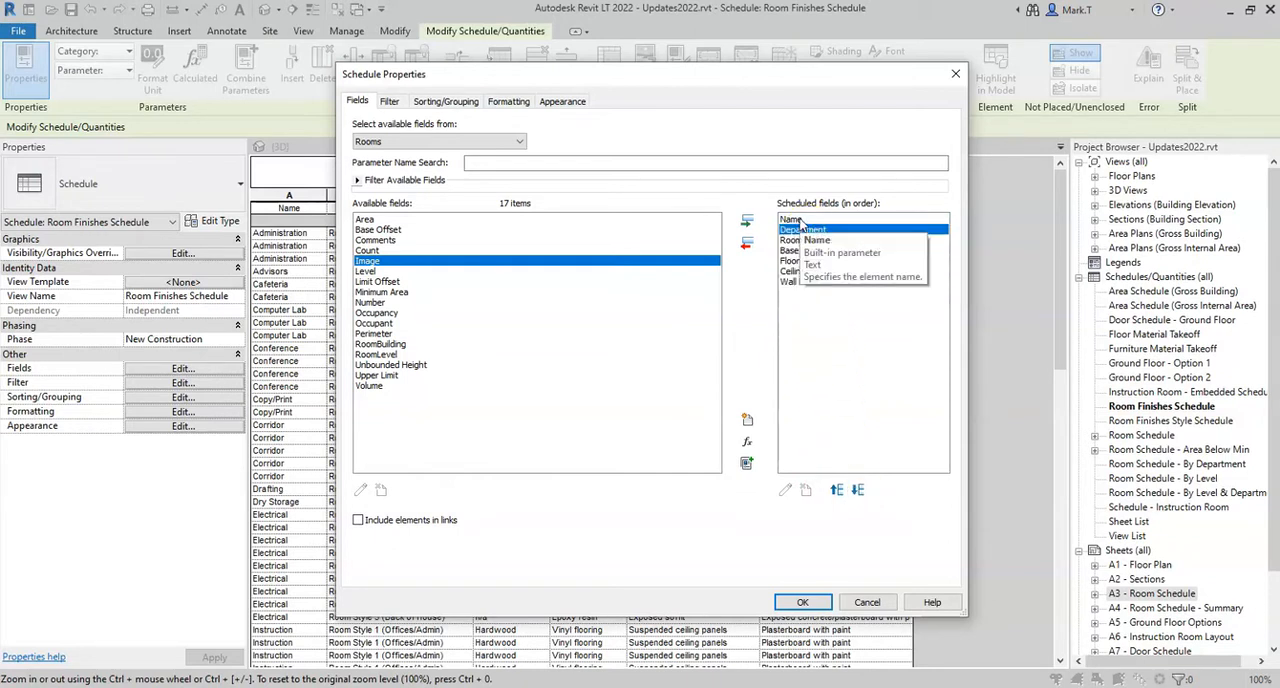
Sort the room finishes schedule by Department, turn off itemizing every instance and apply the changes
{"action": "left_click", "coordinate": [446, 102]}
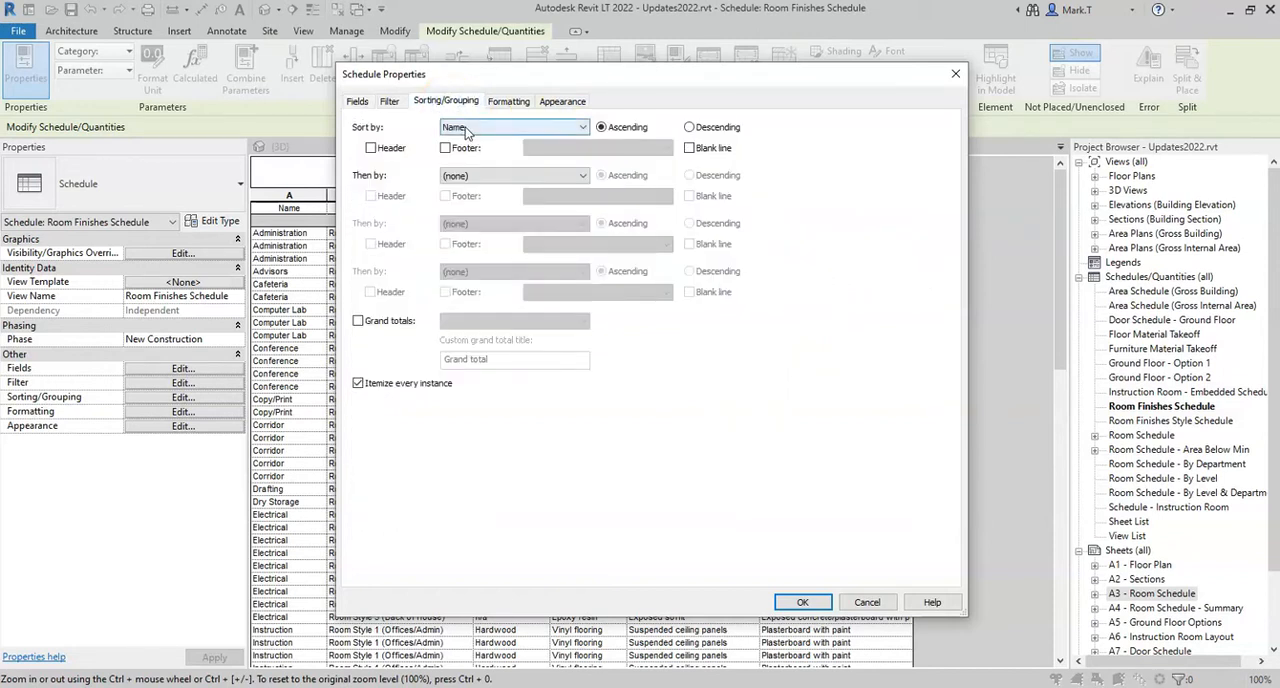
{"action": "left_click", "coordinate": [466, 128]}
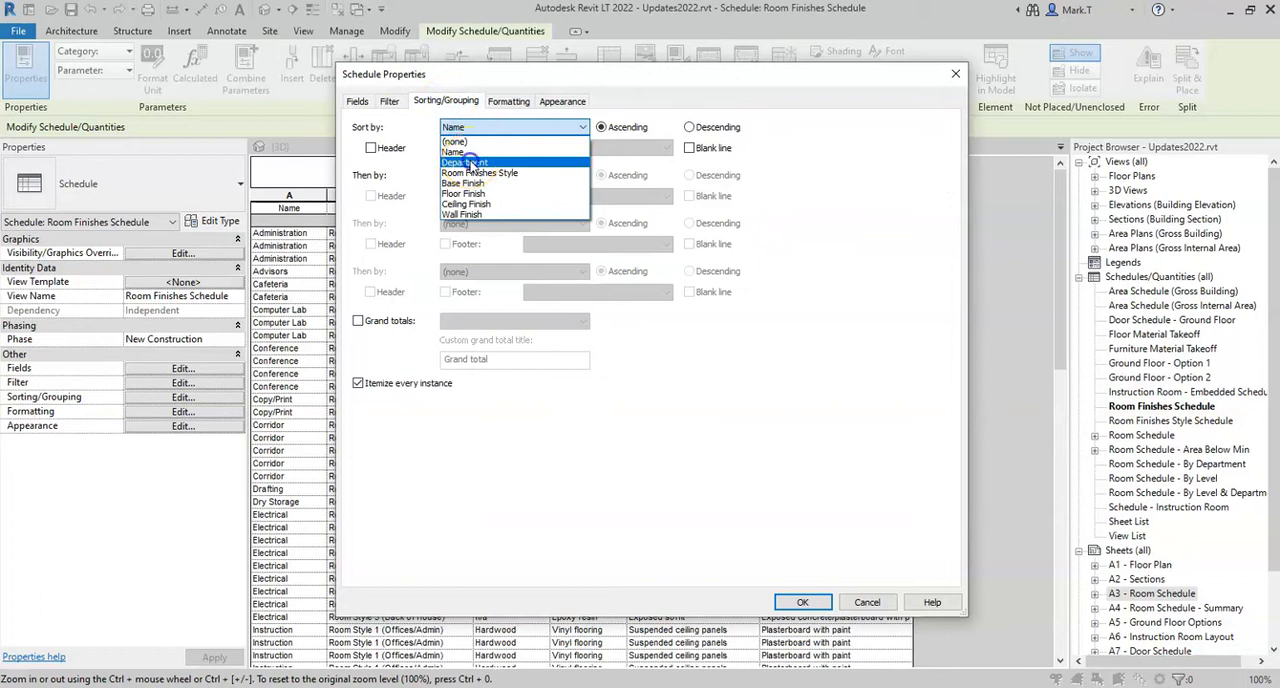
{"action": "left_click", "coordinate": [470, 162]}
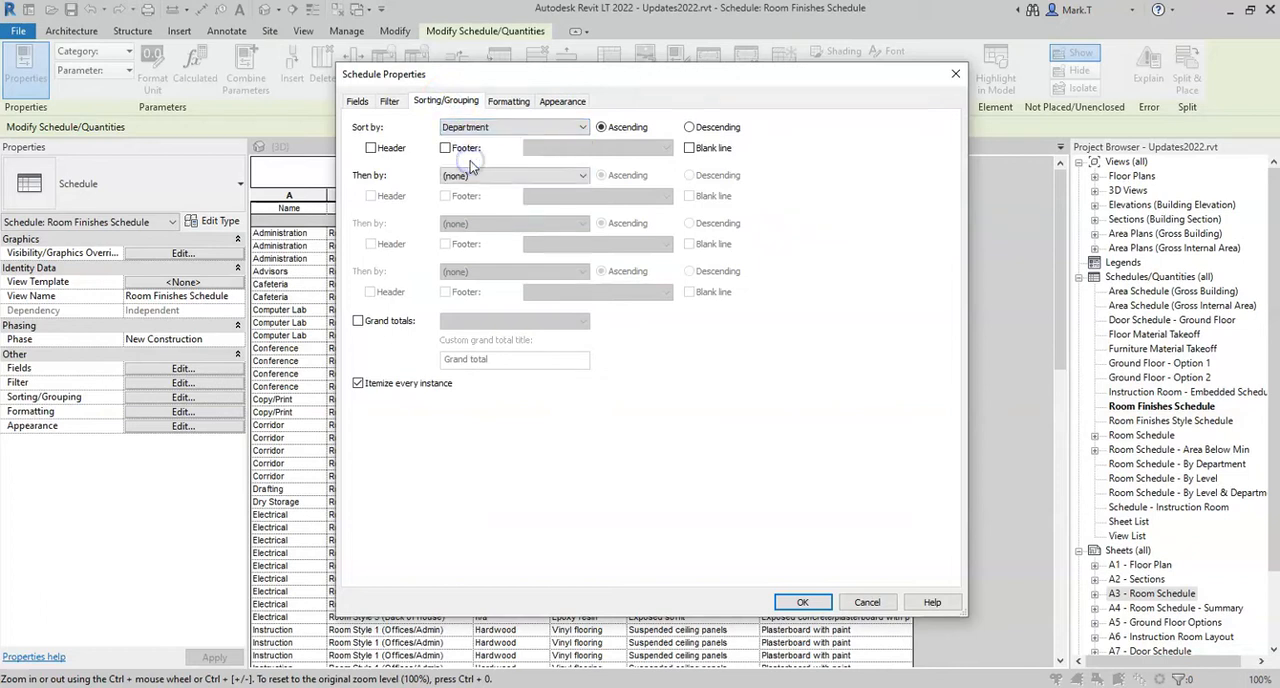
{"action": "left_click", "coordinate": [358, 384]}
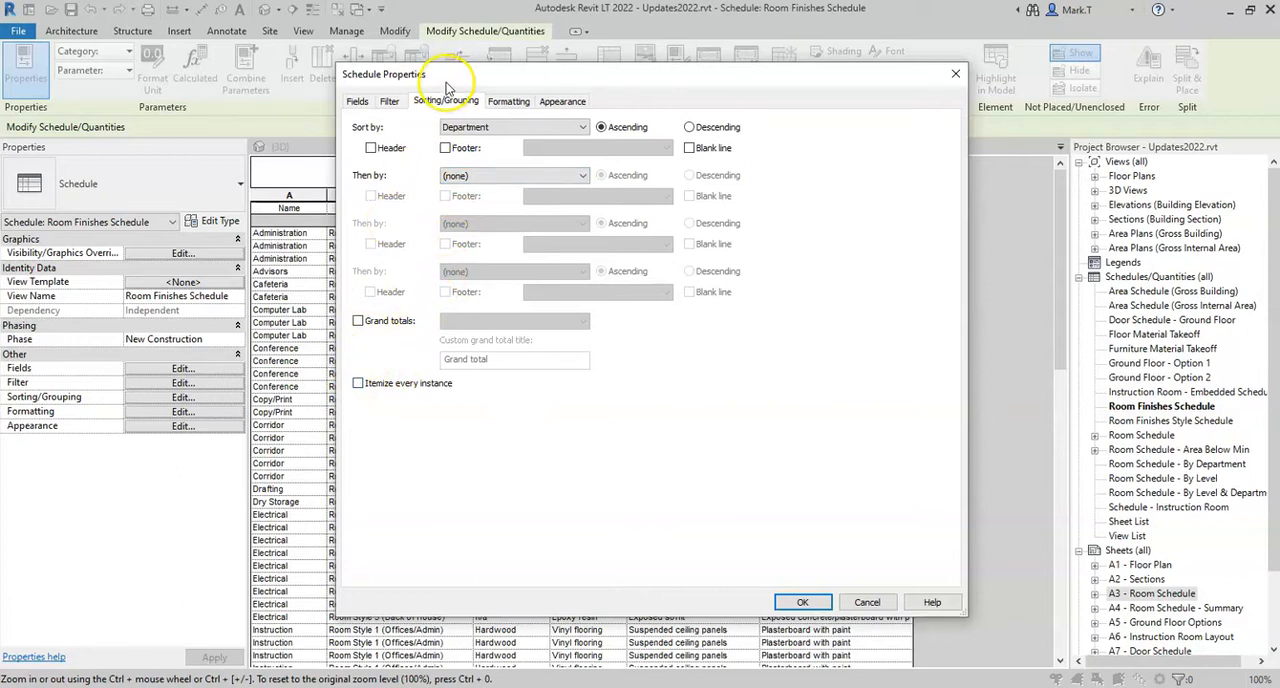
{"action": "left_click_drag", "start_coordinate": [452, 80], "coordinate": [486, 84]}
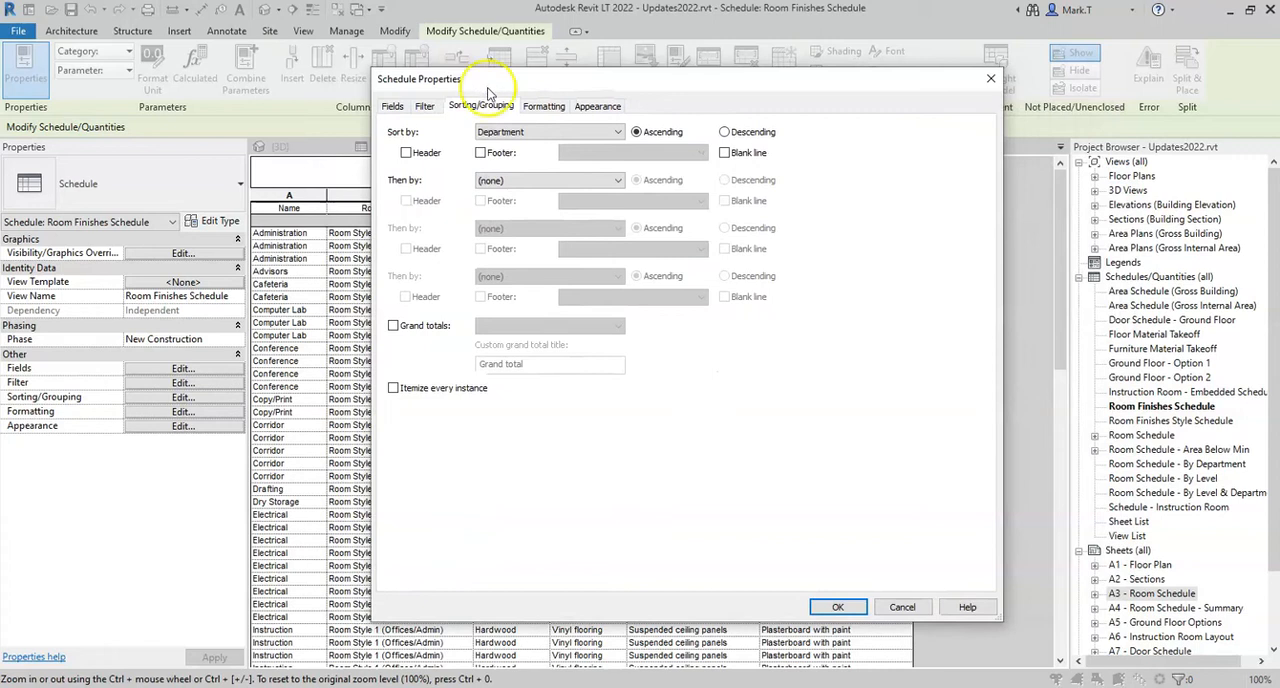
{"action": "left_click", "coordinate": [838, 609]}
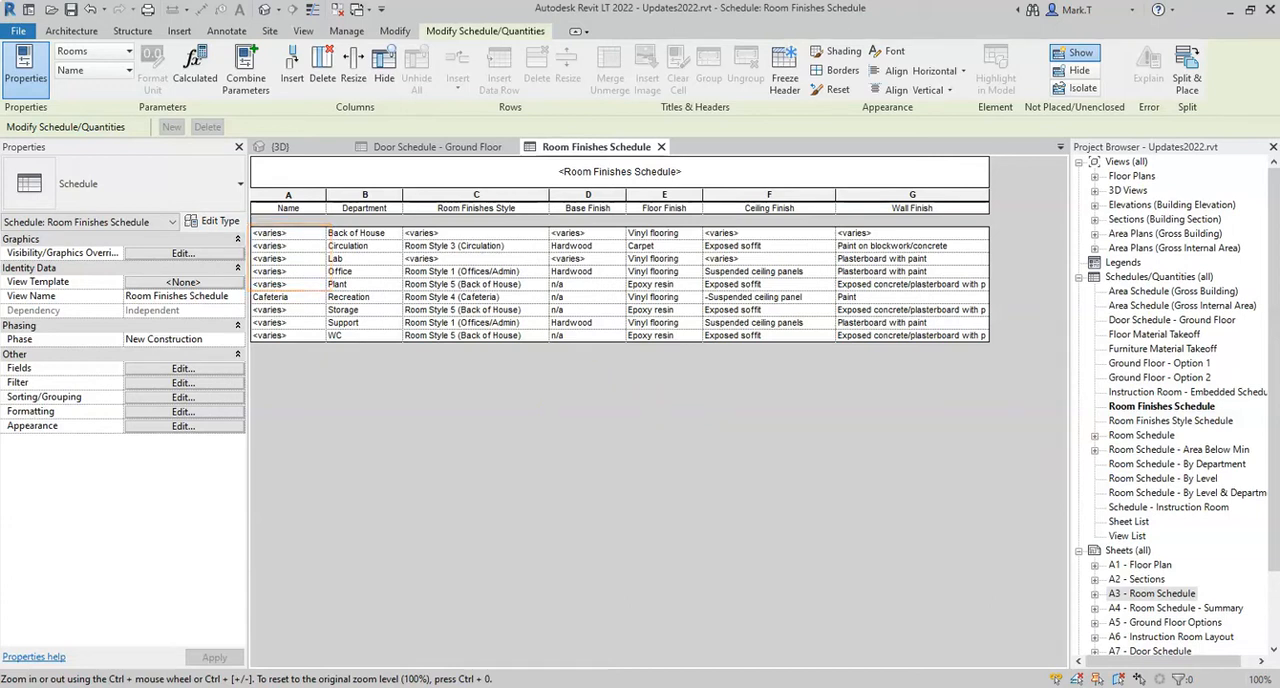
Set the project's multiple values indication to display the custom text MULTIPLE
{"action": "left_click", "coordinate": [461, 490]}
{"action": "left_click", "coordinate": [348, 31]}
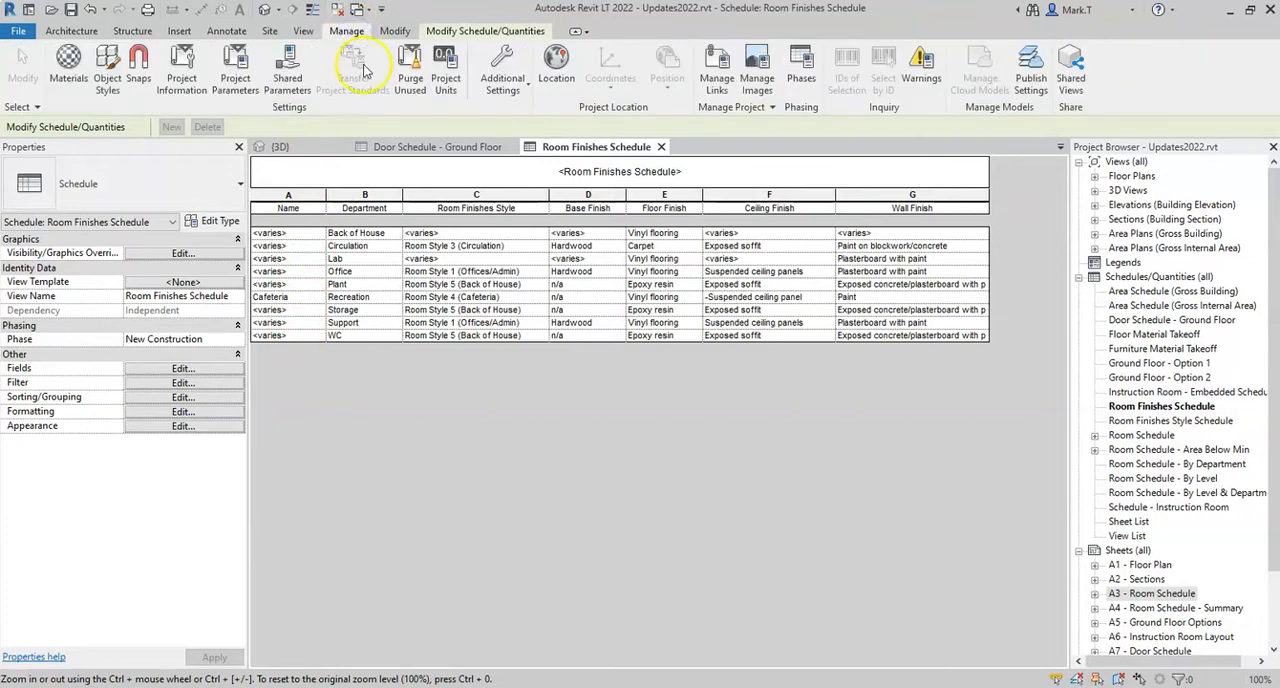
{"action": "left_click", "coordinate": [503, 88]}
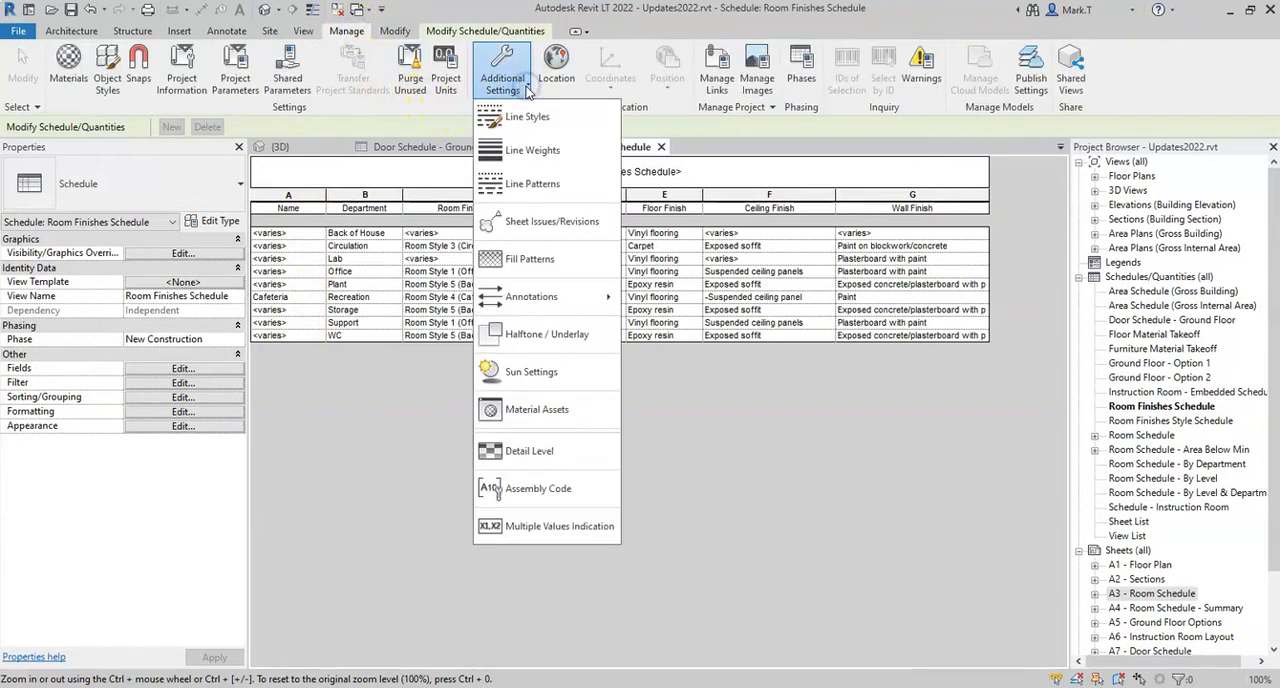
{"action": "left_click", "coordinate": [592, 527]}
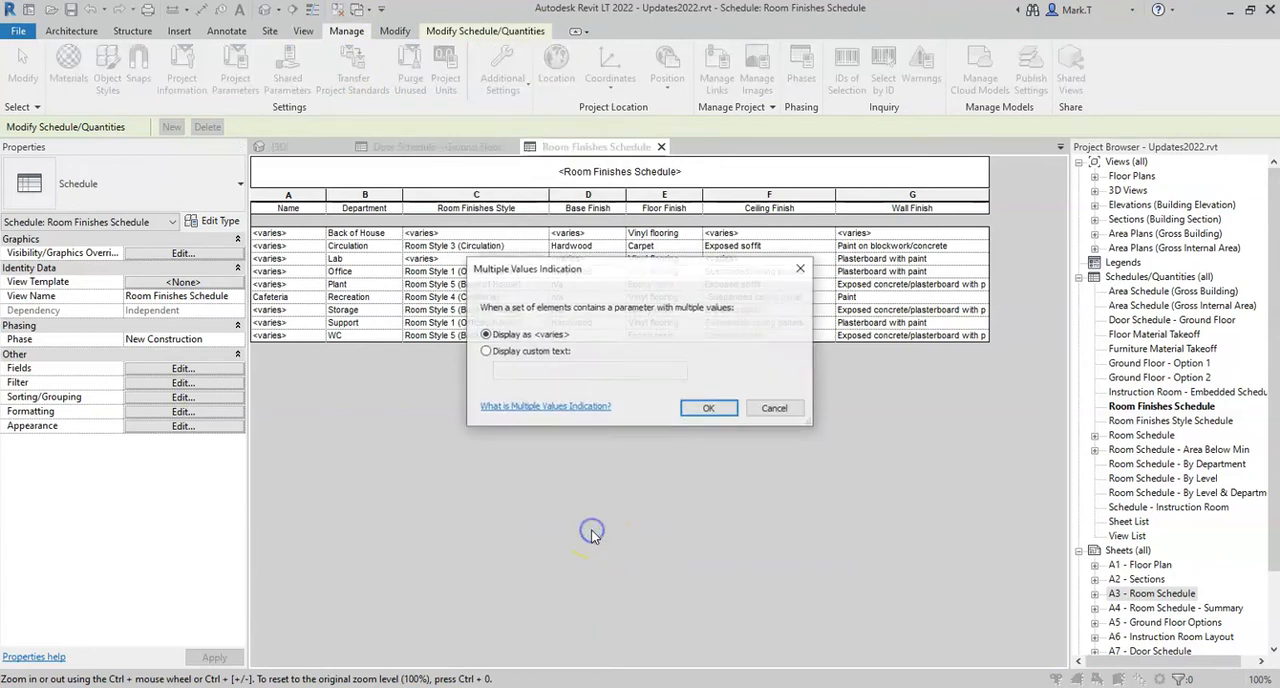
{"action": "left_click_drag", "start_coordinate": [603, 271], "coordinate": [588, 368]}
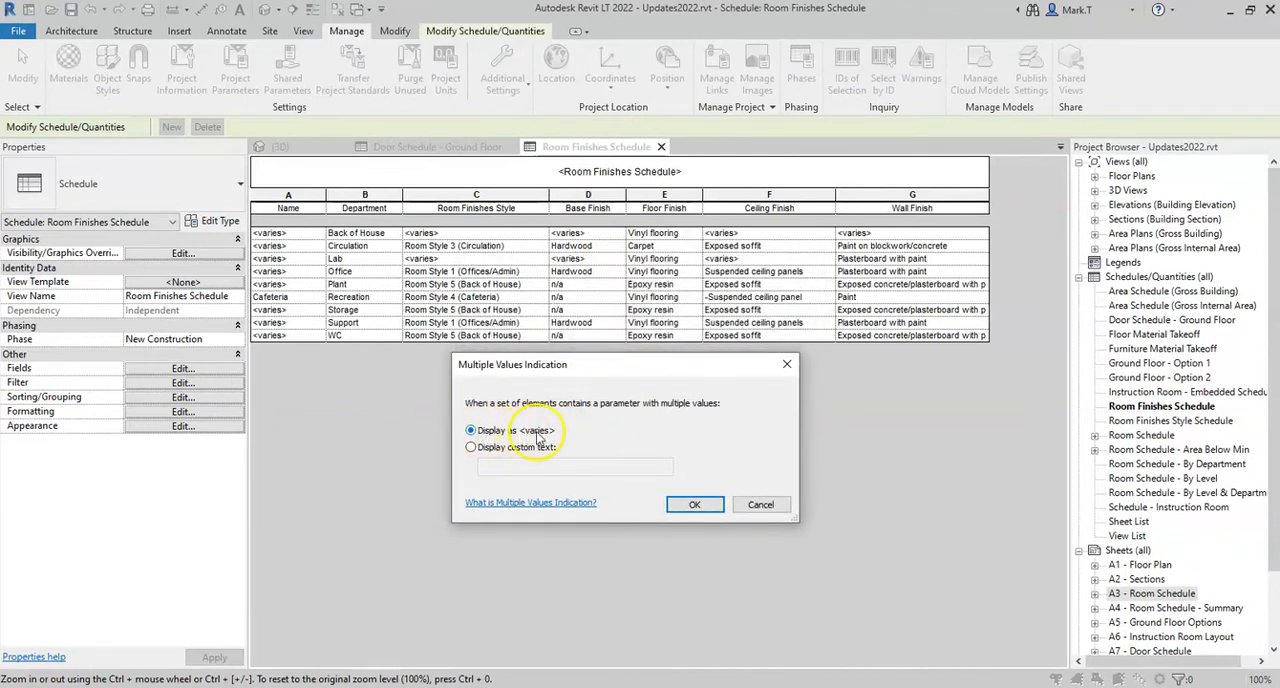
{"action": "left_click", "coordinate": [480, 449]}
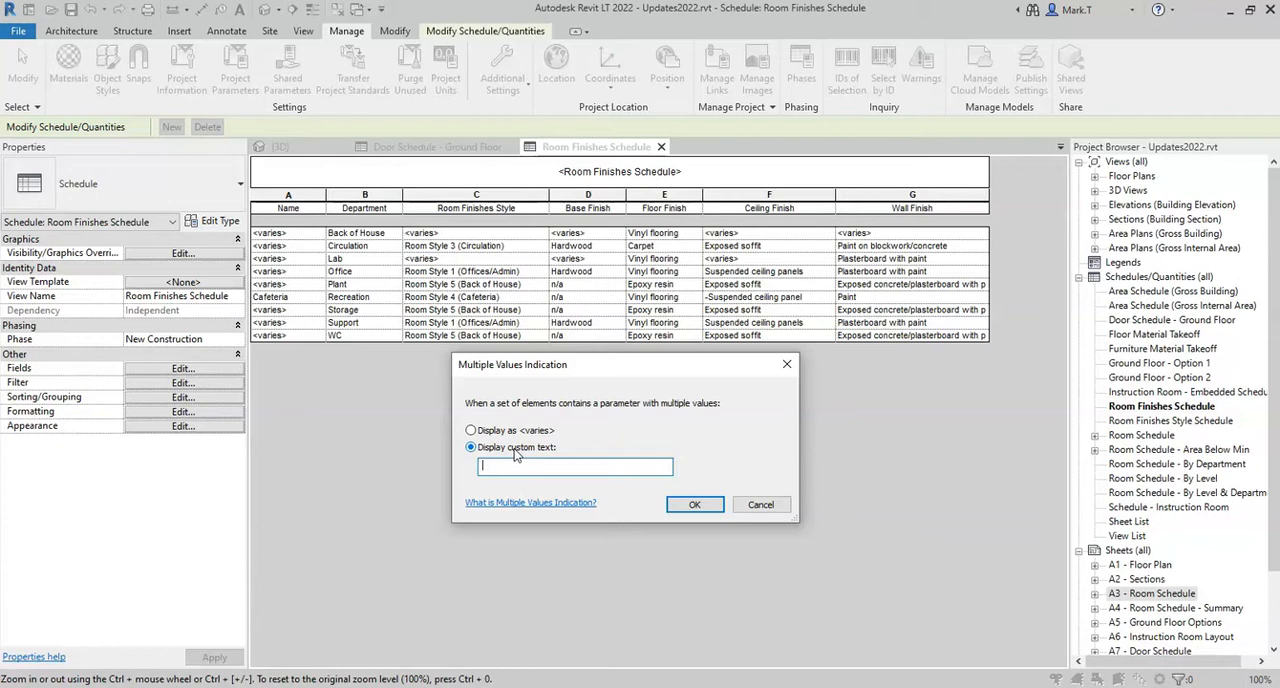
{"action": "type", "text": "MULTIPLE"}
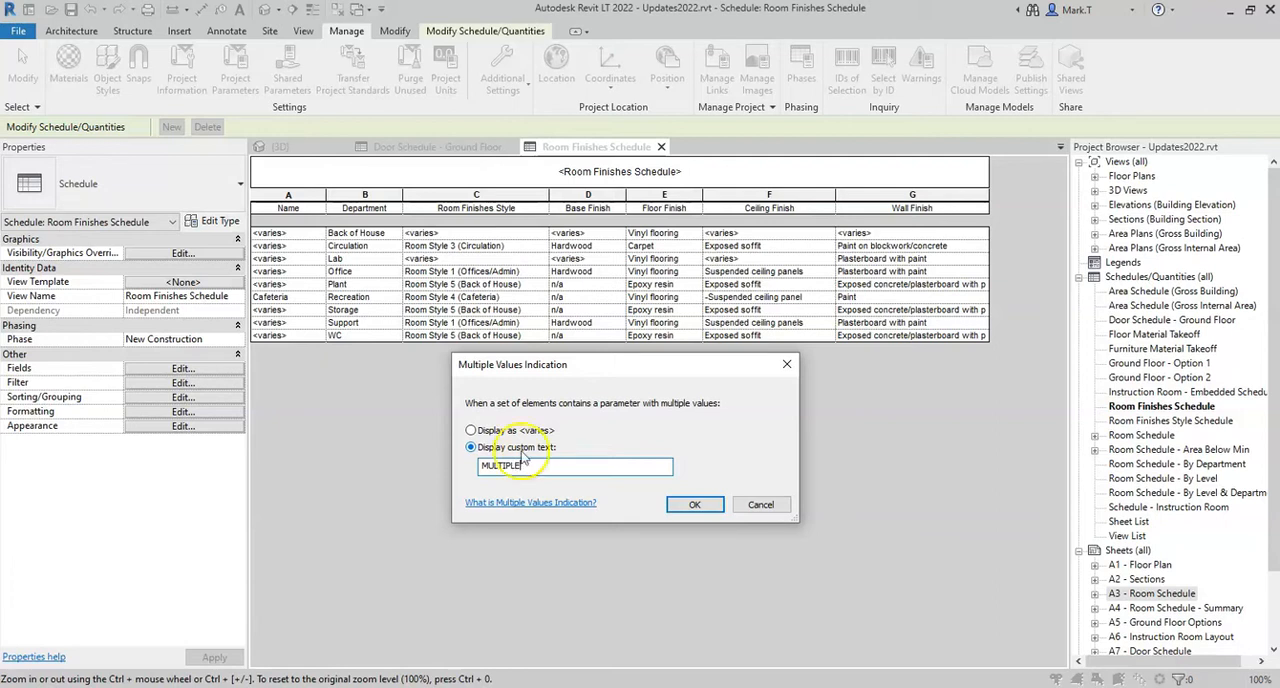
{"action": "left_click", "coordinate": [692, 505]}
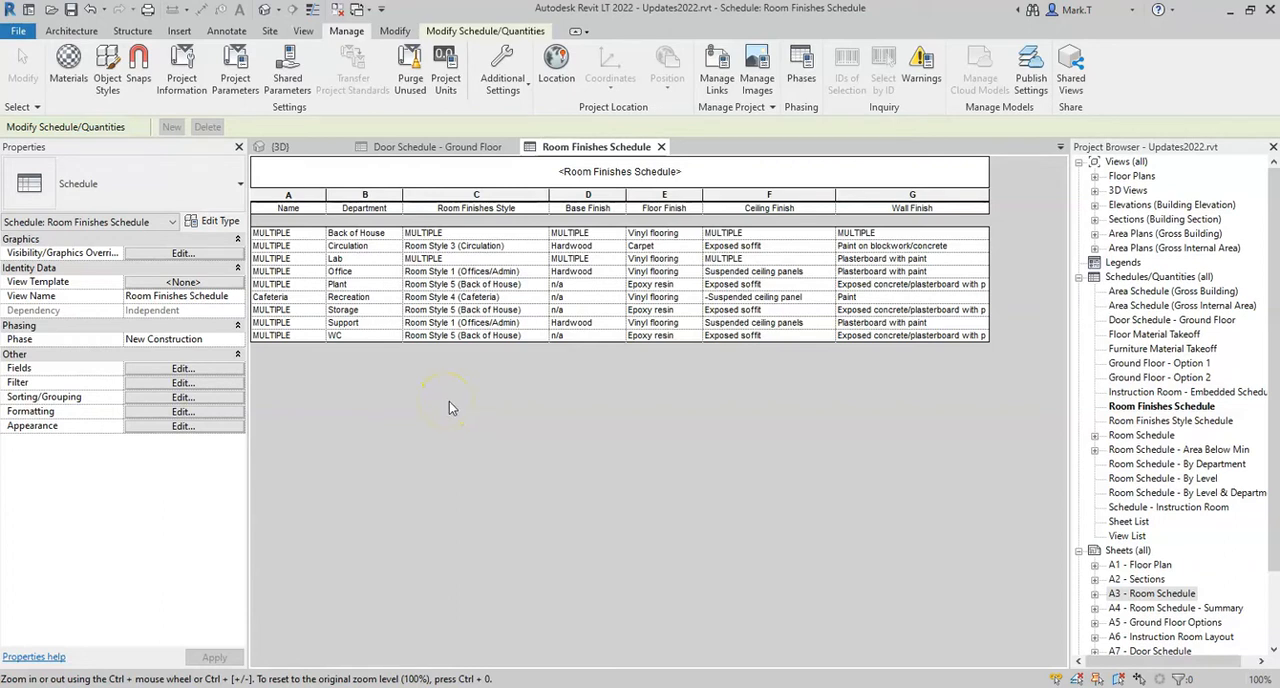
Return the project's multiple values indication to display as <varies>
{"action": "left_click", "coordinate": [518, 84]}
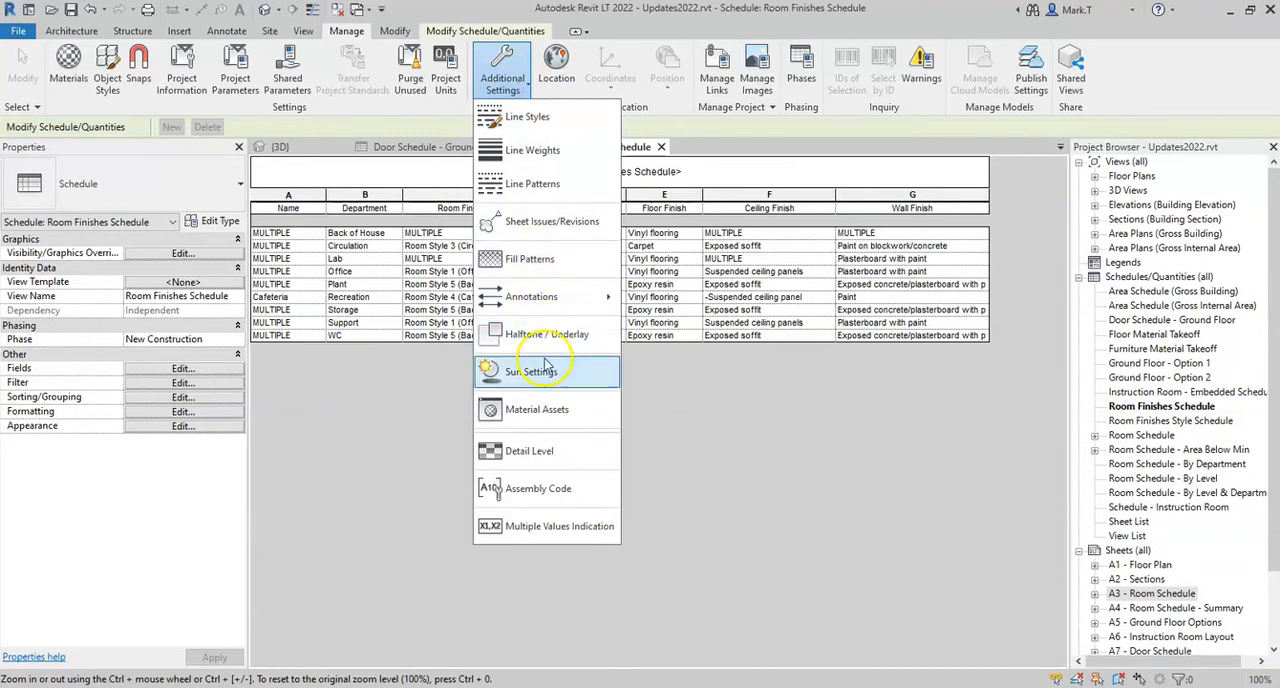
{"action": "left_click", "coordinate": [552, 527]}
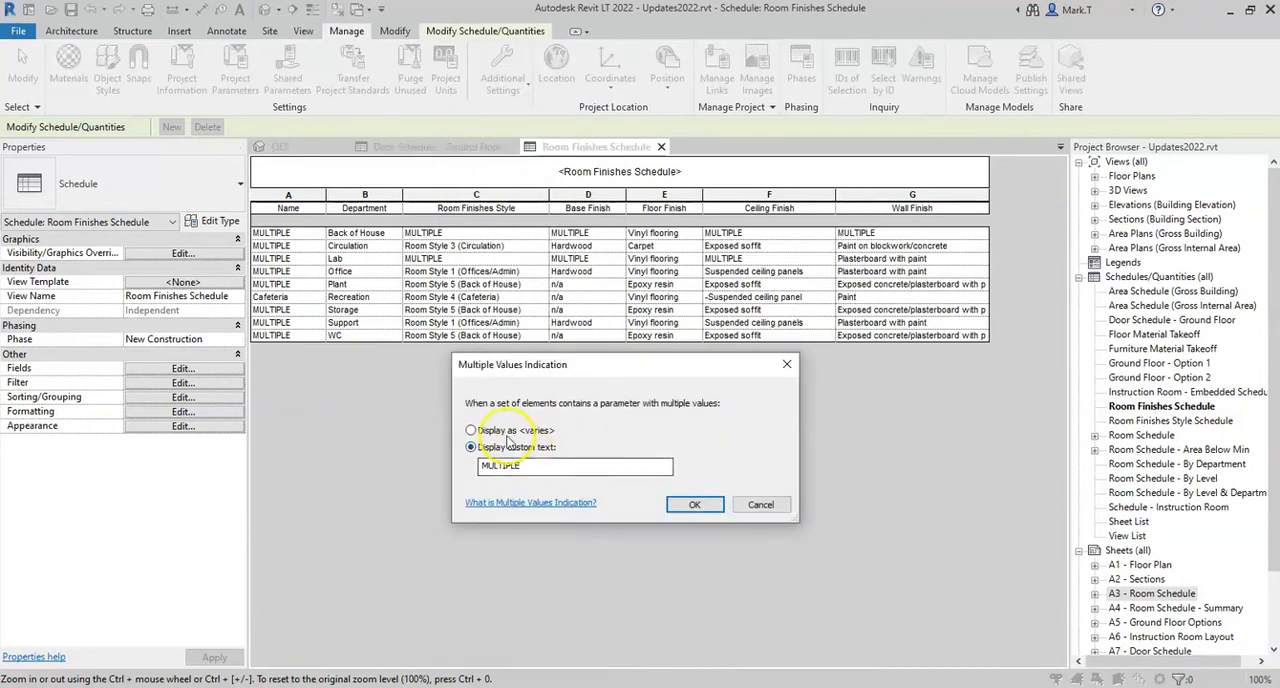
{"action": "left_click", "coordinate": [472, 431]}
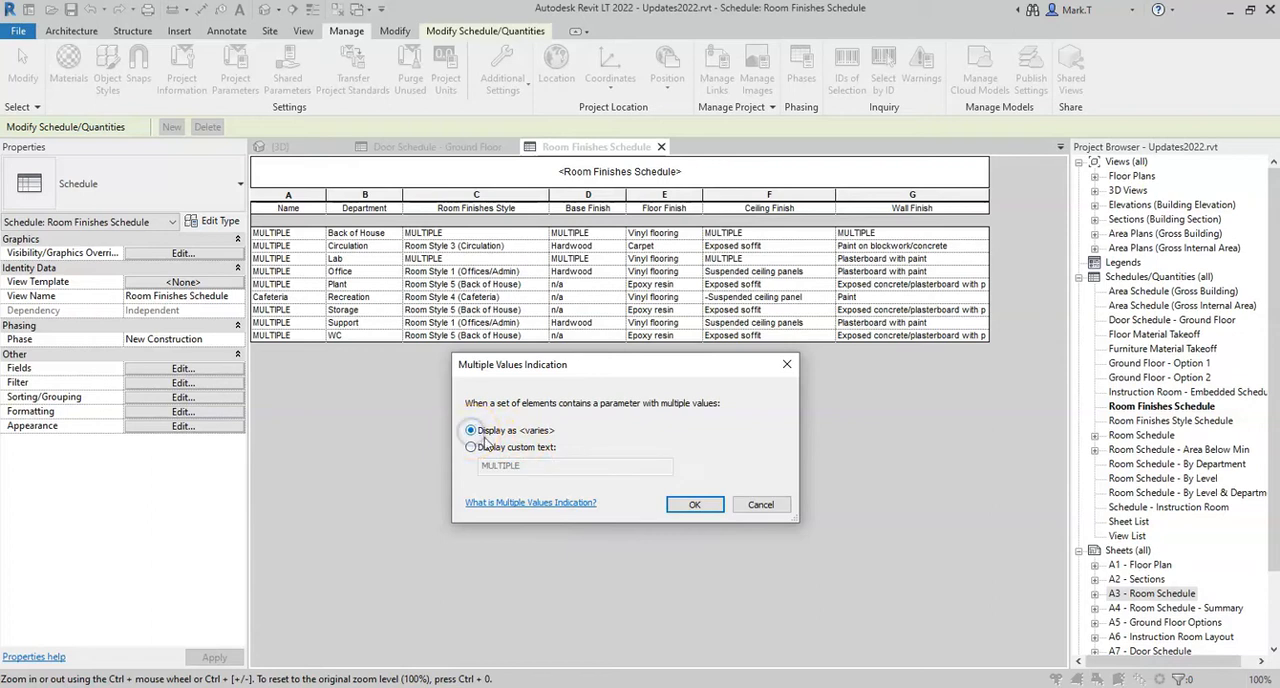
{"action": "left_click", "coordinate": [693, 507]}
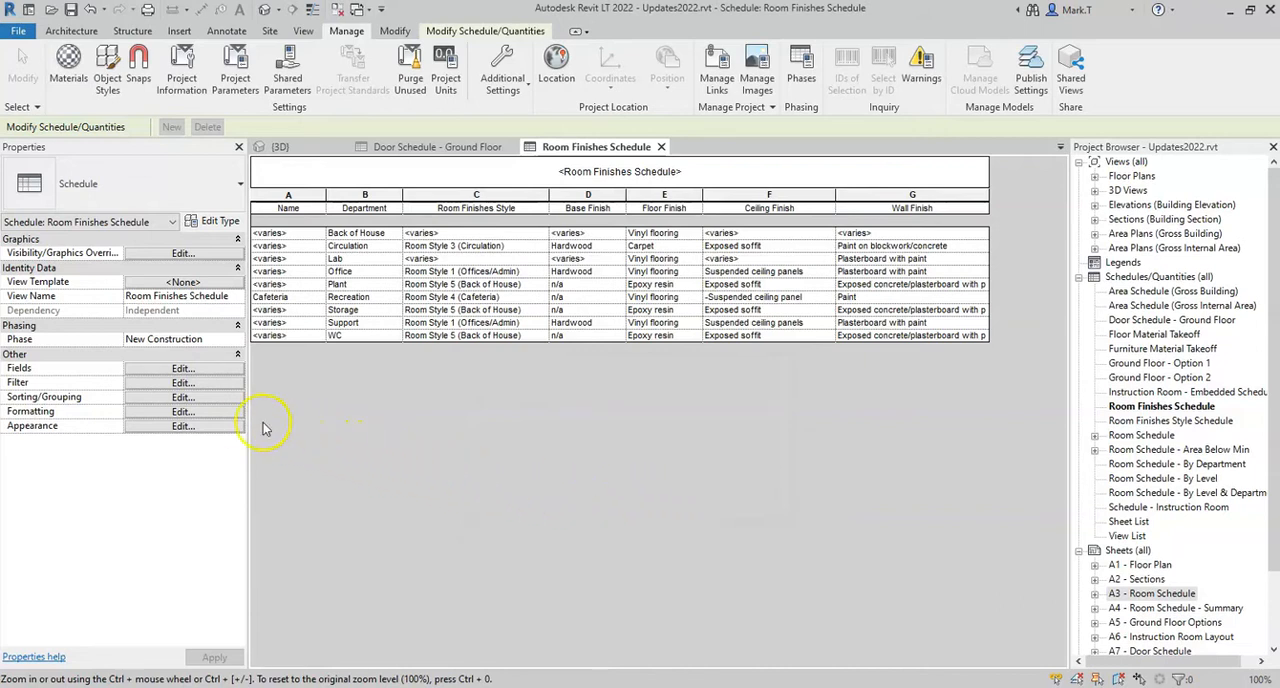
Try the <varies> and custom text multiple values options in the Name field's formatting, and return it to Use project settings
{"action": "left_click", "coordinate": [202, 413]}
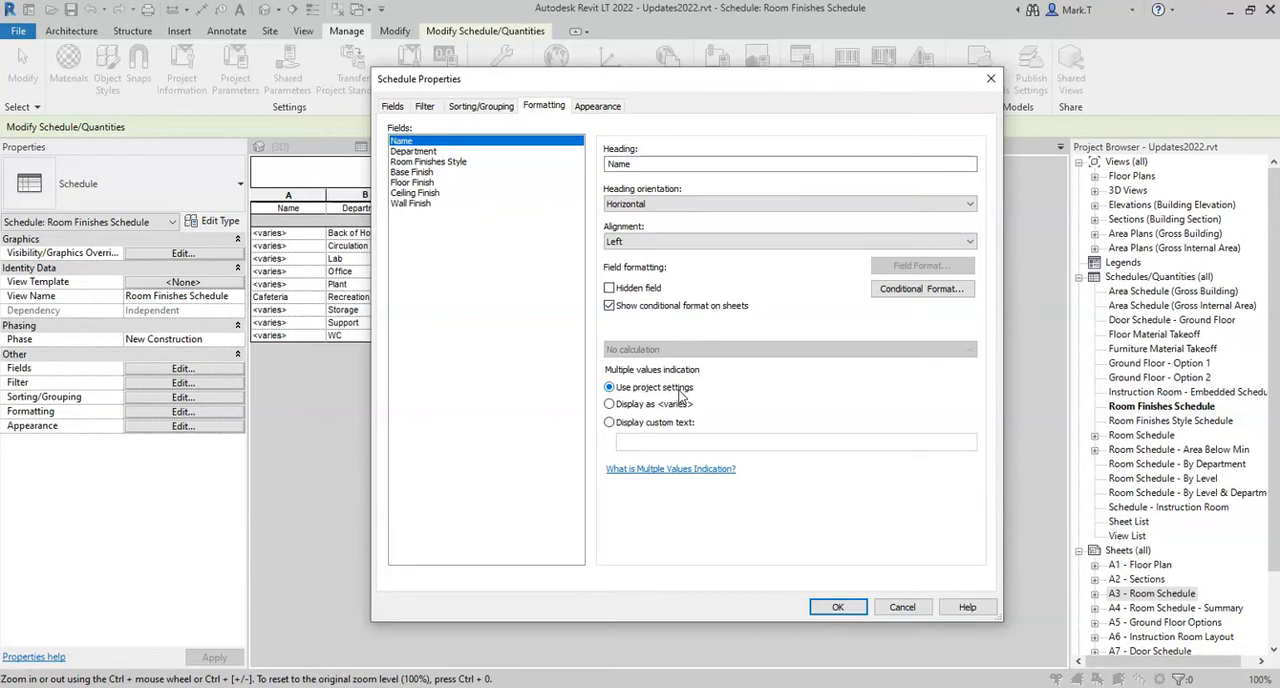
{"action": "left_click", "coordinate": [610, 405]}
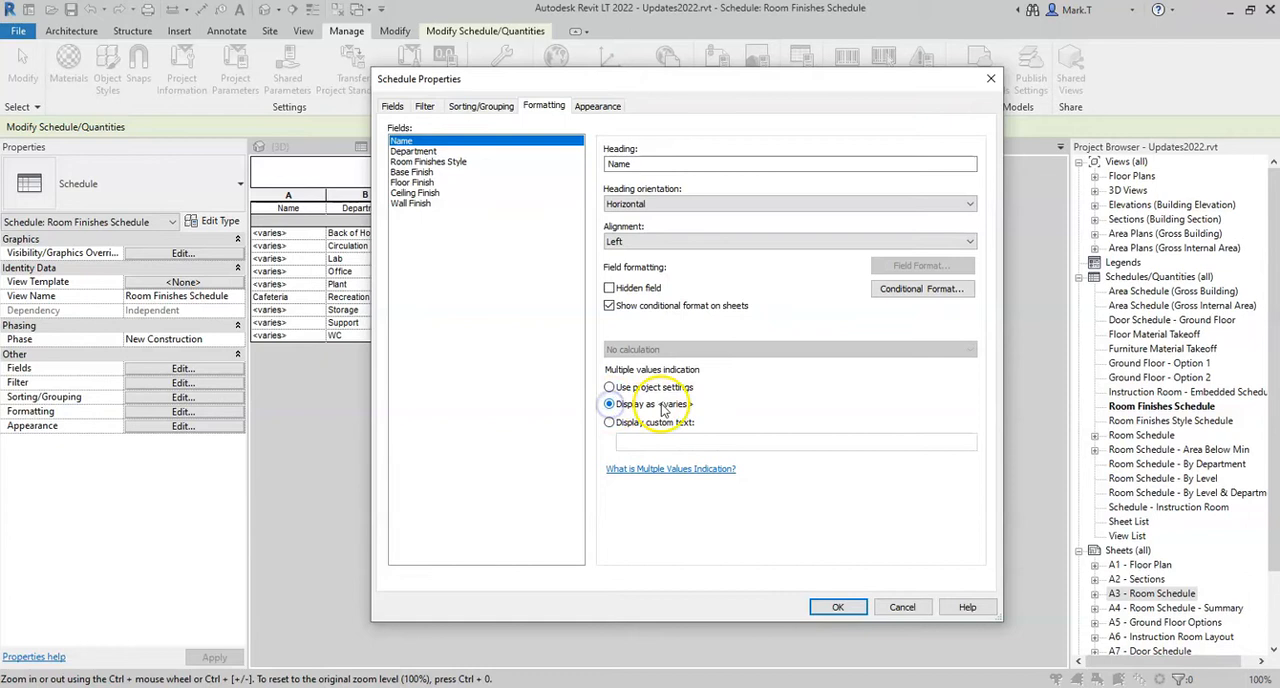
{"action": "left_click", "coordinate": [610, 423]}
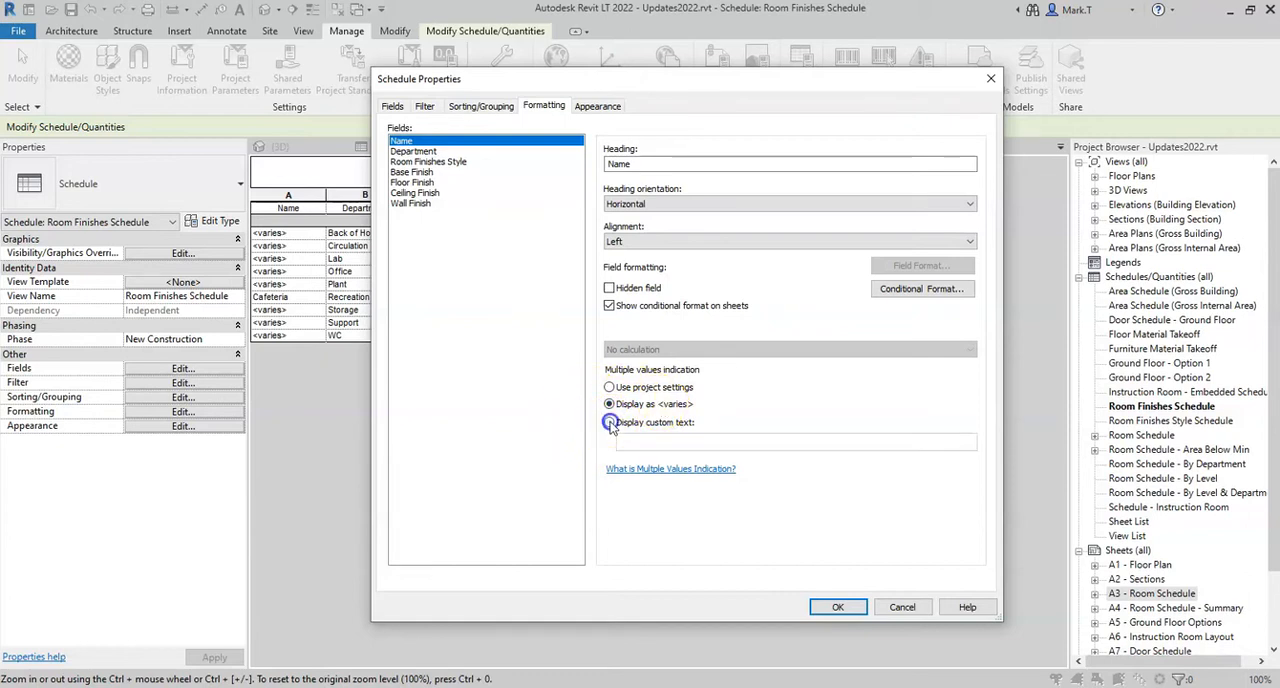
{"action": "left_click", "coordinate": [643, 443]}
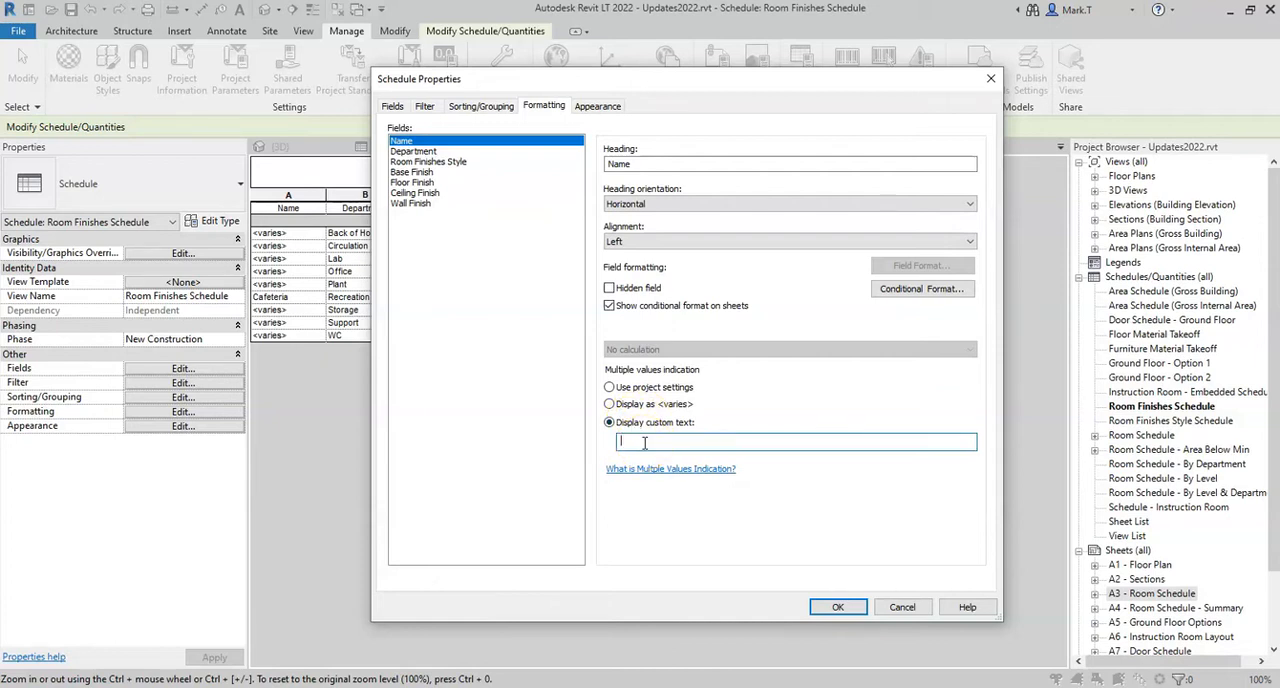
{"action": "left_click", "coordinate": [609, 388]}
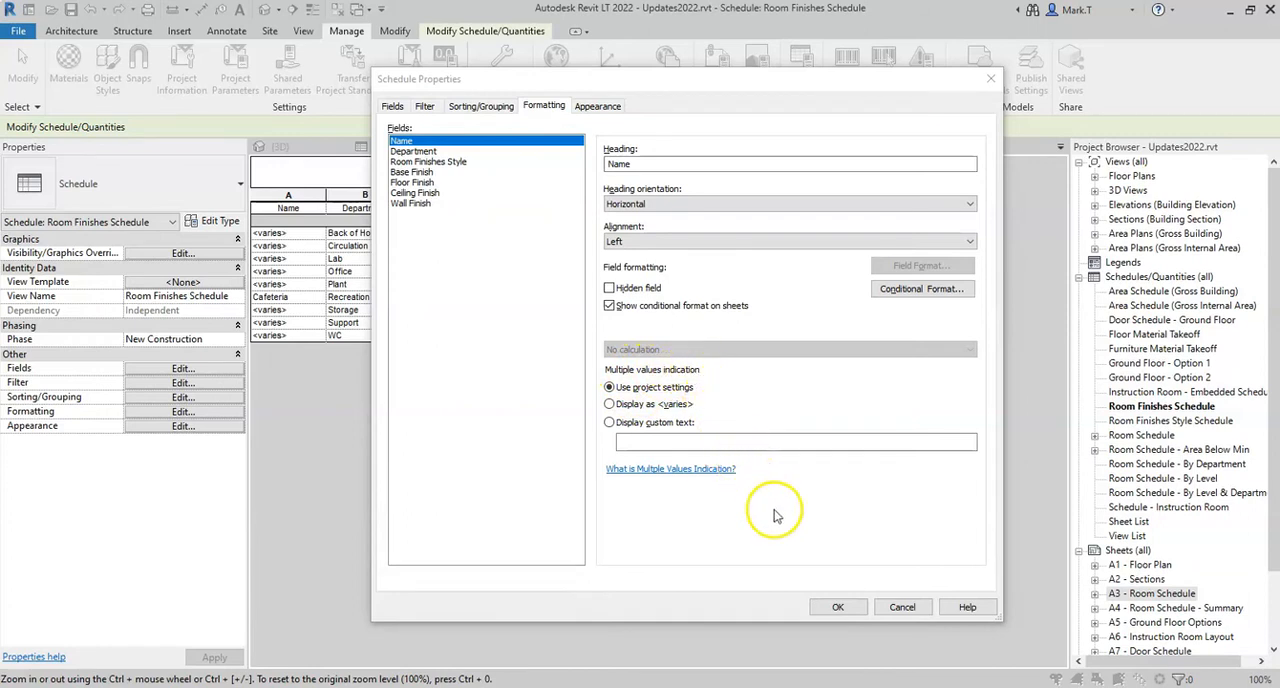
{"action": "left_click", "coordinate": [837, 609]}
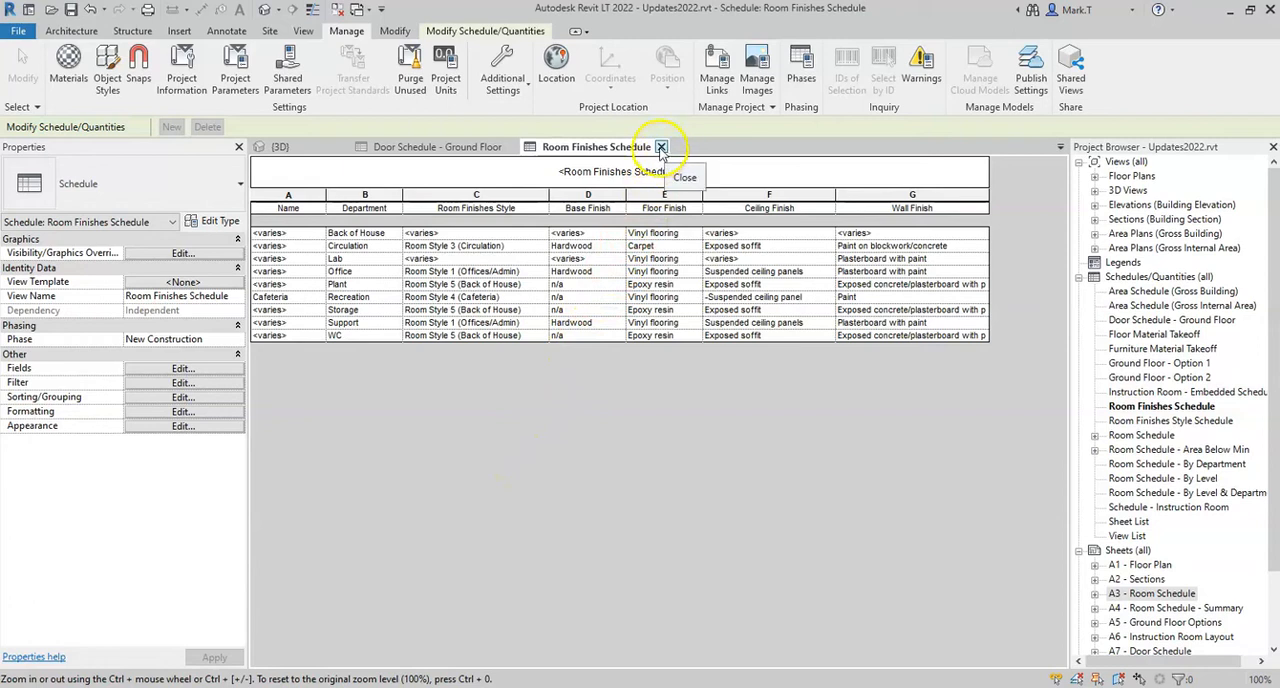
Close the Room Finishes Schedule and rename the ground floor door schedule as Door Schedule
{"action": "left_click", "coordinate": [661, 148]}
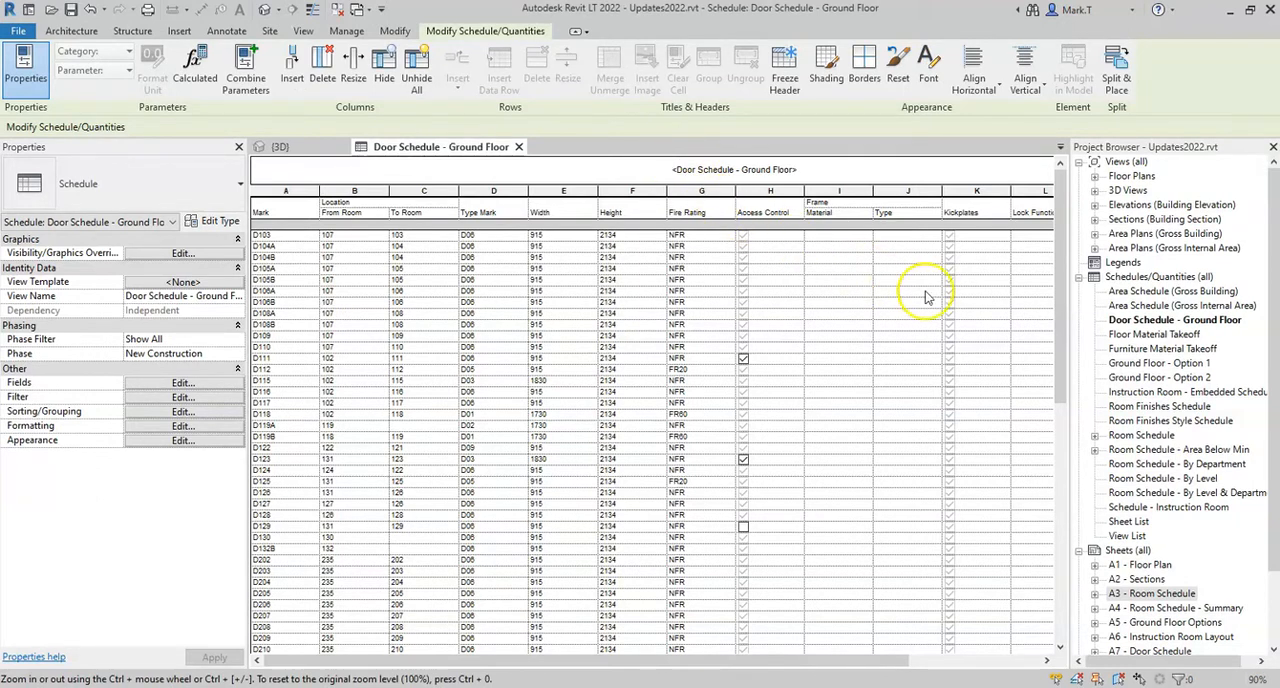
{"action": "right_click", "coordinate": [1152, 322]}
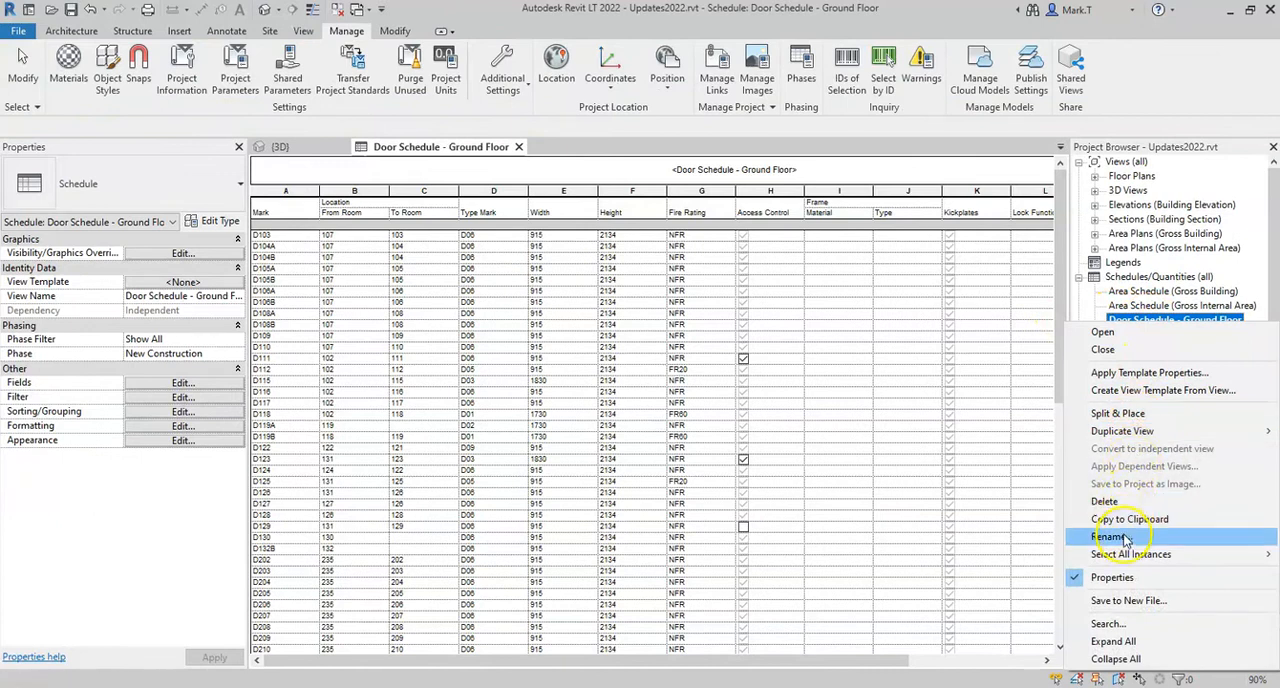
{"action": "left_click", "coordinate": [1126, 540]}
{"action": "left_click_drag", "start_coordinate": [1180, 320], "coordinate": [1243, 323]}
{"action": "key", "text": "BackSpace"}
{"action": "key", "text": "BackSpace"}
{"action": "key", "text": "BackSpace"}
{"action": "key", "text": "BackSpace"}
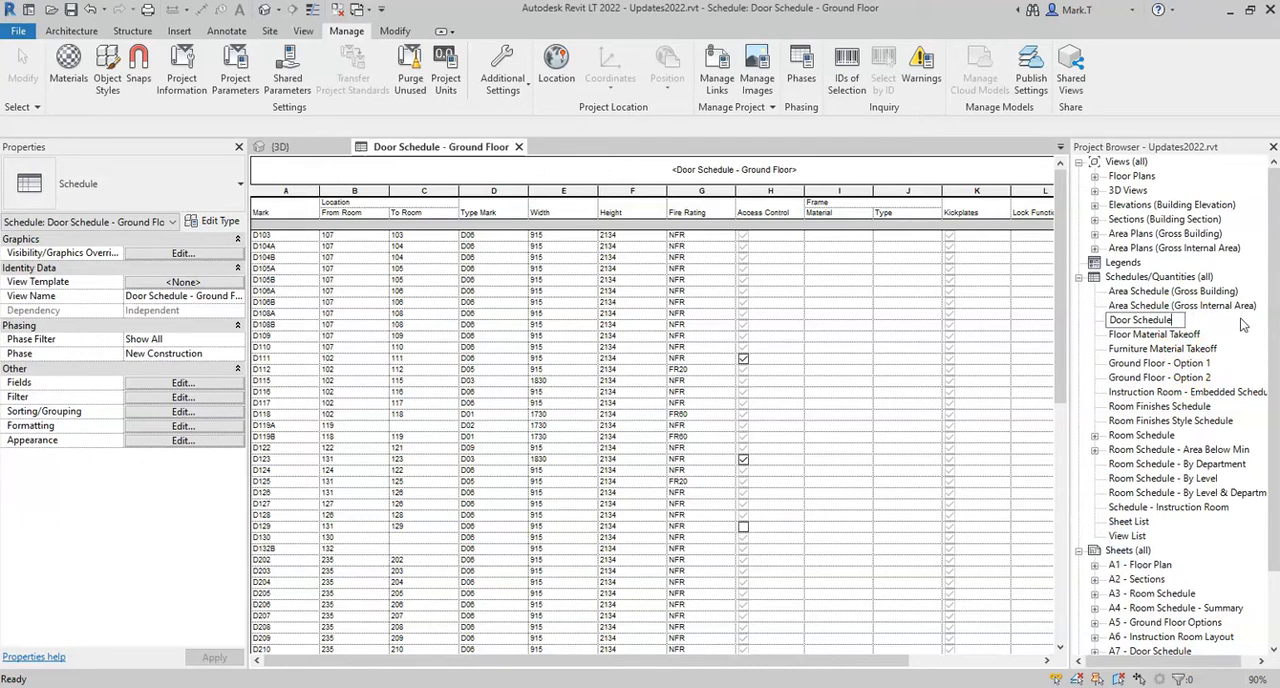
{"action": "key", "text": "Return"}
{"action": "left_click", "coordinate": [1185, 320]}
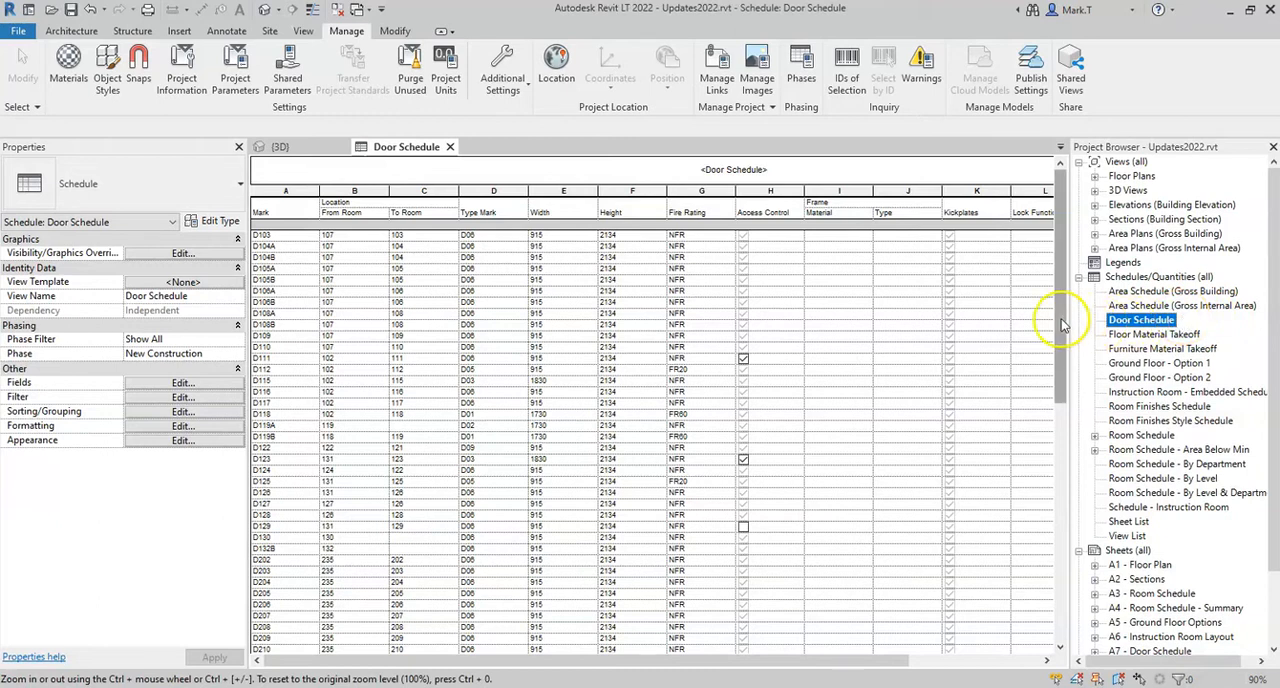
Open sheet A7 - Door Schedule and delete the door schedule placed on it
{"action": "left_click_drag", "start_coordinate": [1055, 379], "coordinate": [1074, 314]}
{"action": "left_click_drag", "start_coordinate": [1272, 304], "coordinate": [1273, 379]}
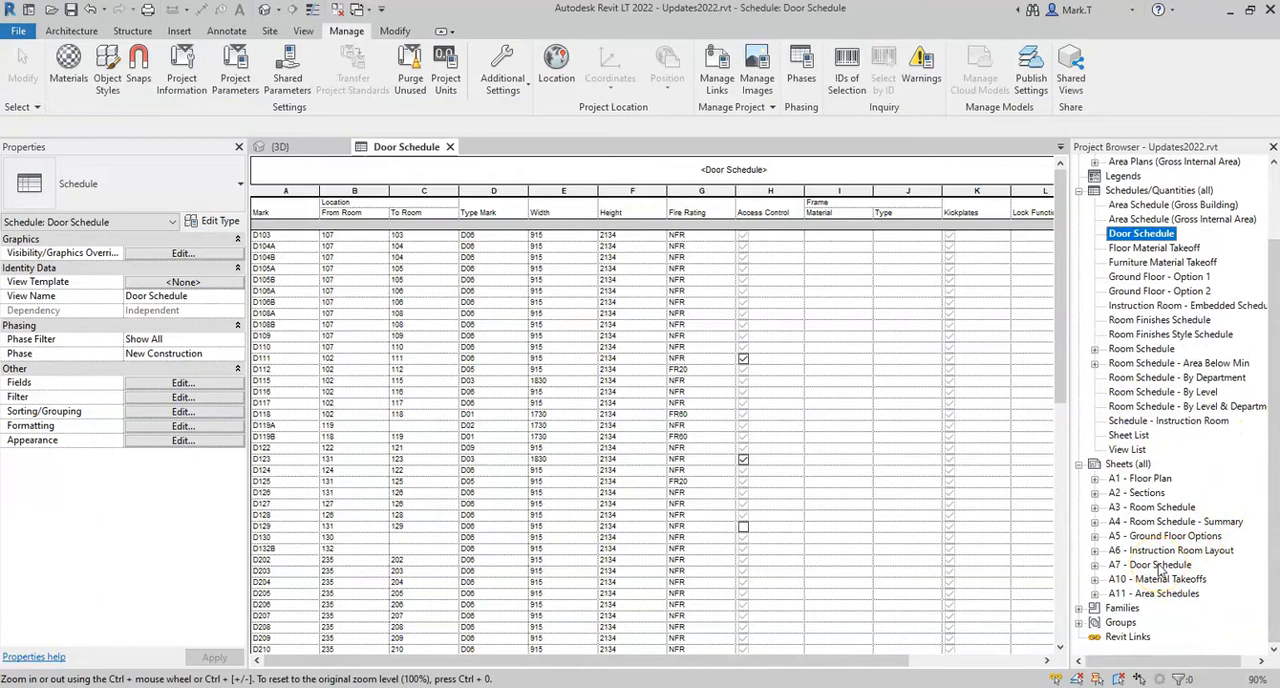
{"action": "left_click", "coordinate": [1161, 570]}
{"action": "double_click", "coordinate": [1161, 570]}
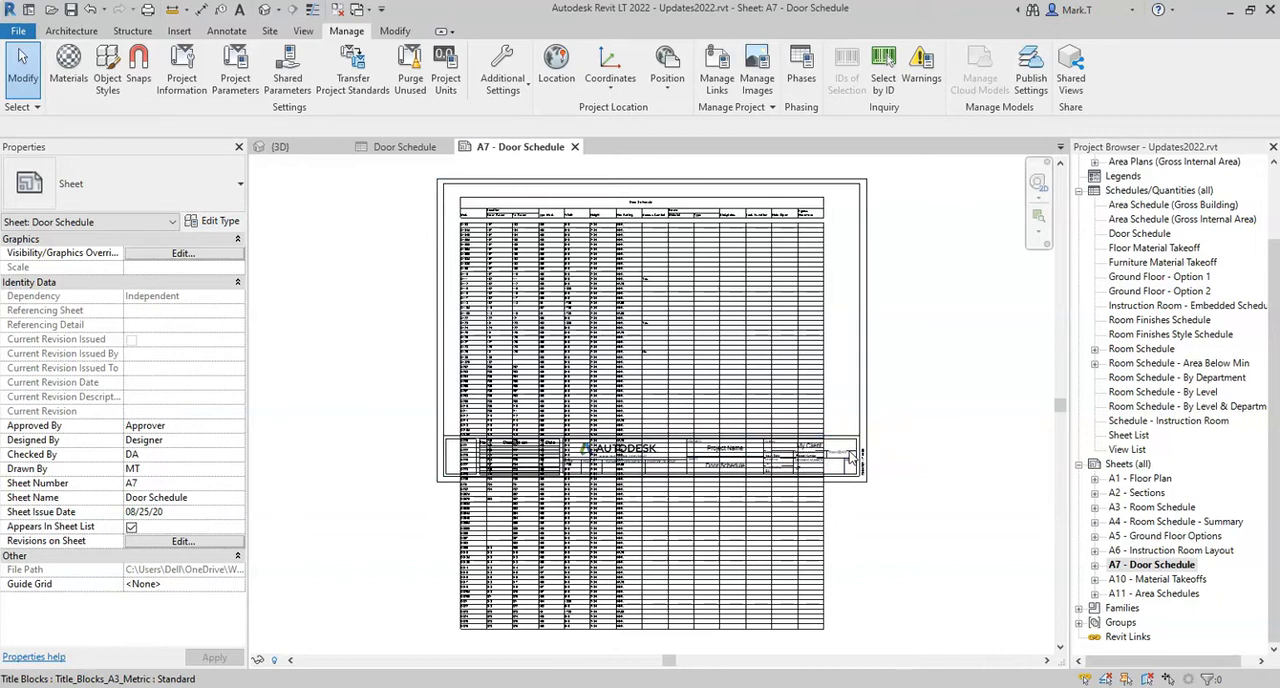
{"action": "left_click", "coordinate": [866, 527]}
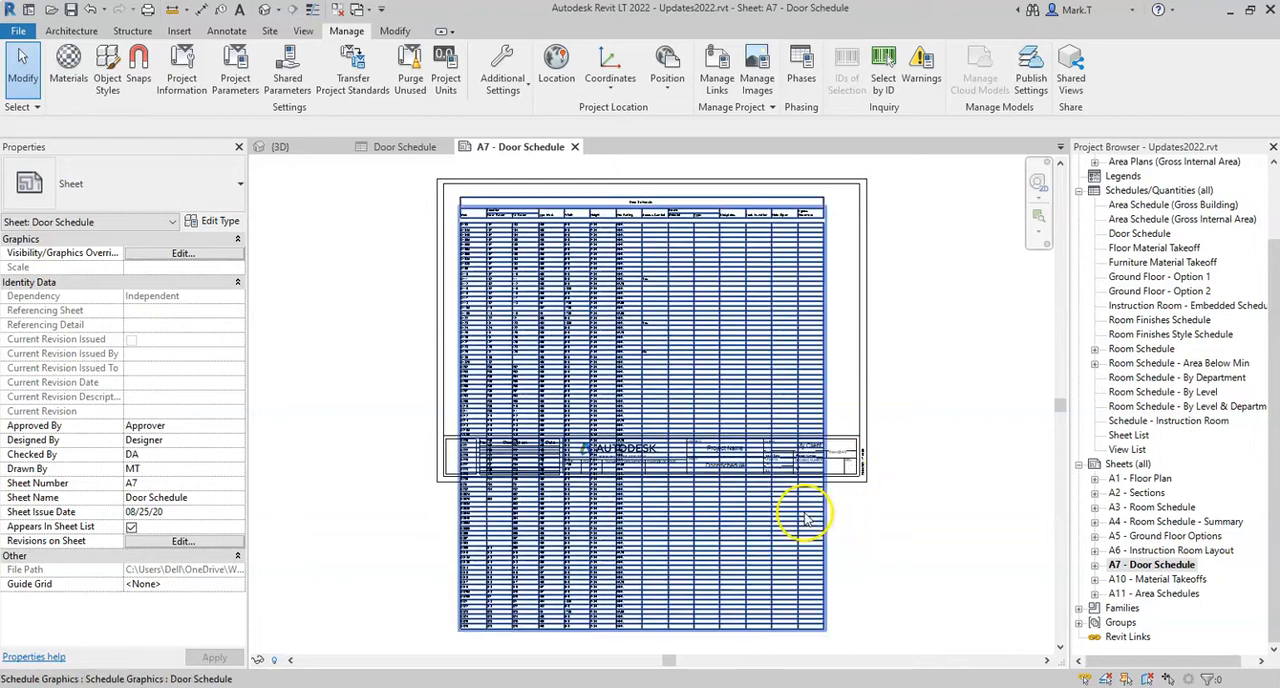
{"action": "left_click", "coordinate": [645, 386]}
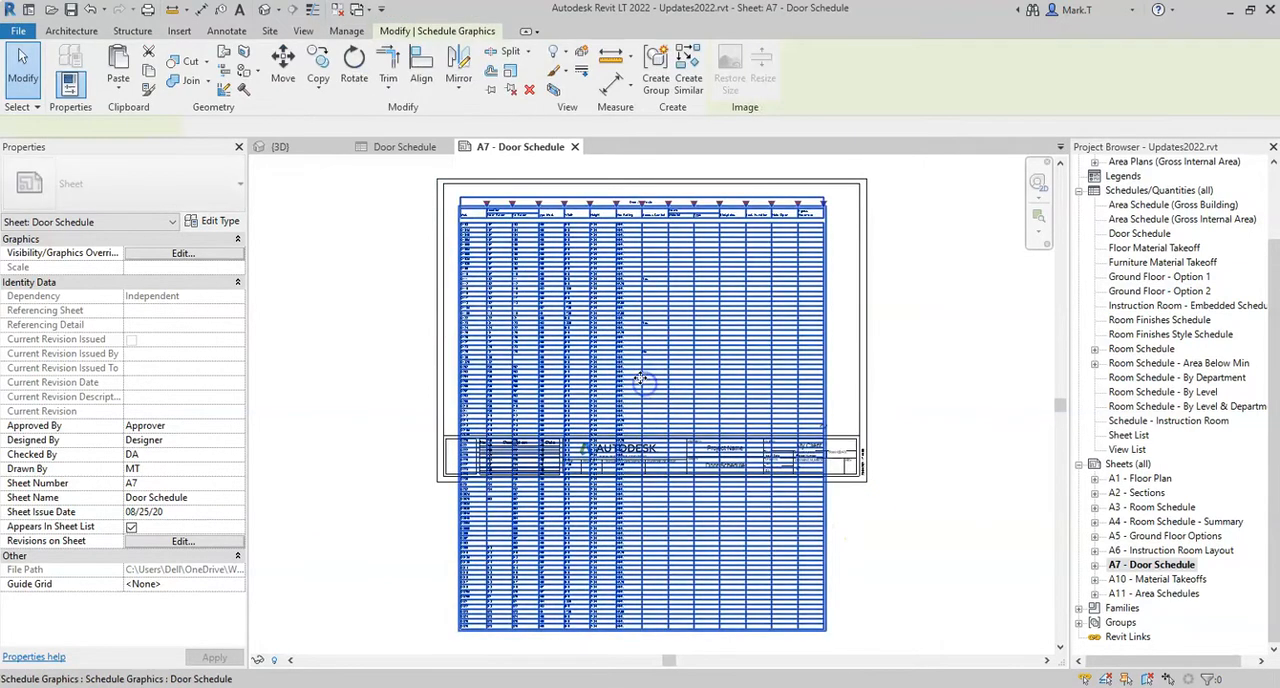
{"action": "right_click", "coordinate": [641, 380]}
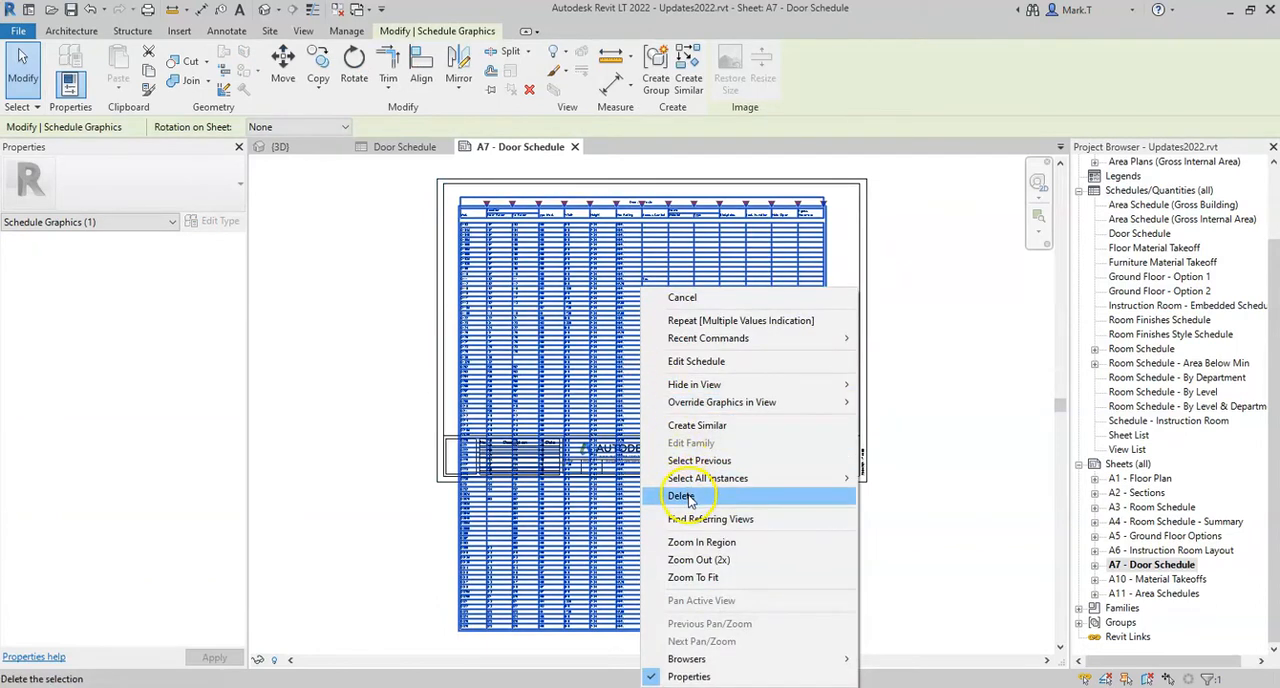
{"action": "left_click", "coordinate": [686, 497]}
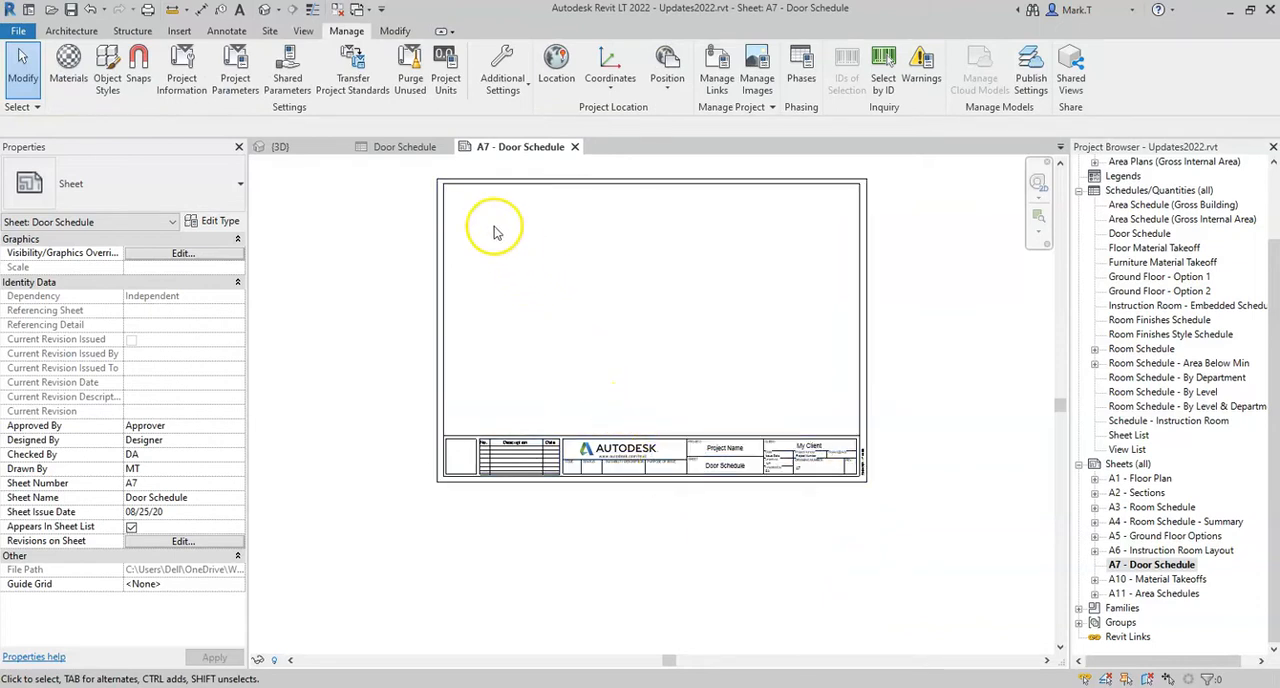
Create a new sheet with the Title_Blocks_A3_Metric : Standard title block
{"action": "left_click", "coordinate": [303, 32]}
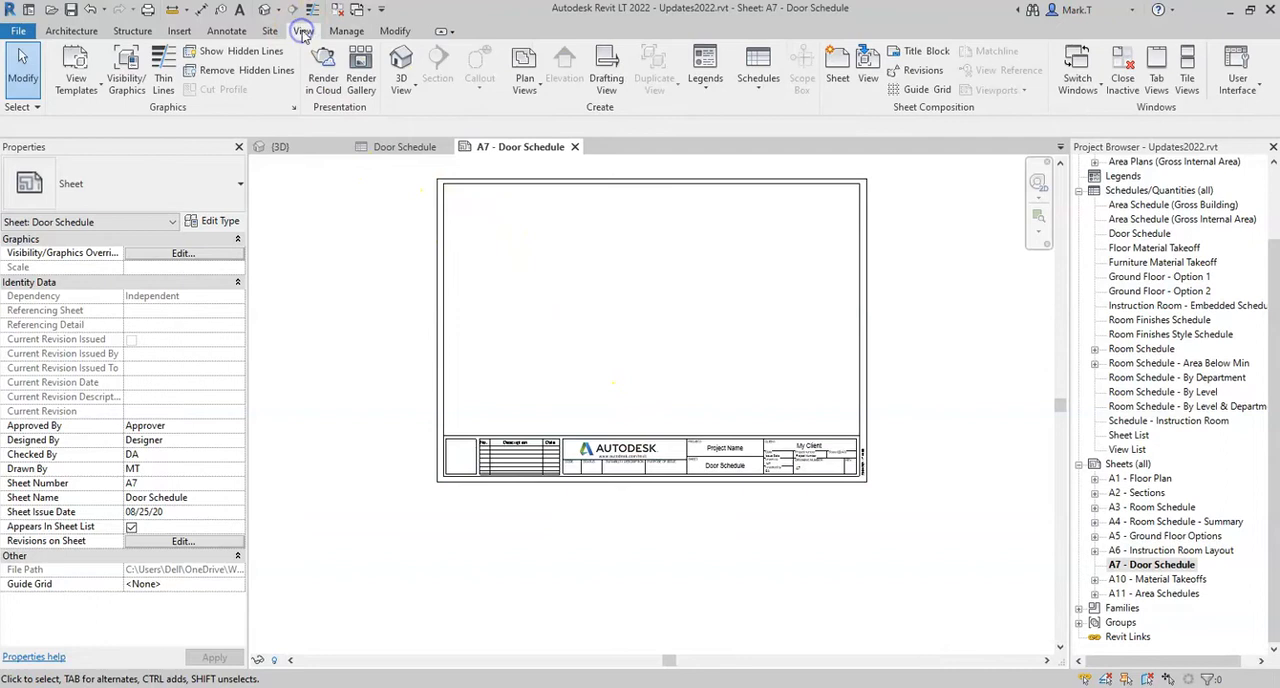
{"action": "left_click", "coordinate": [838, 70]}
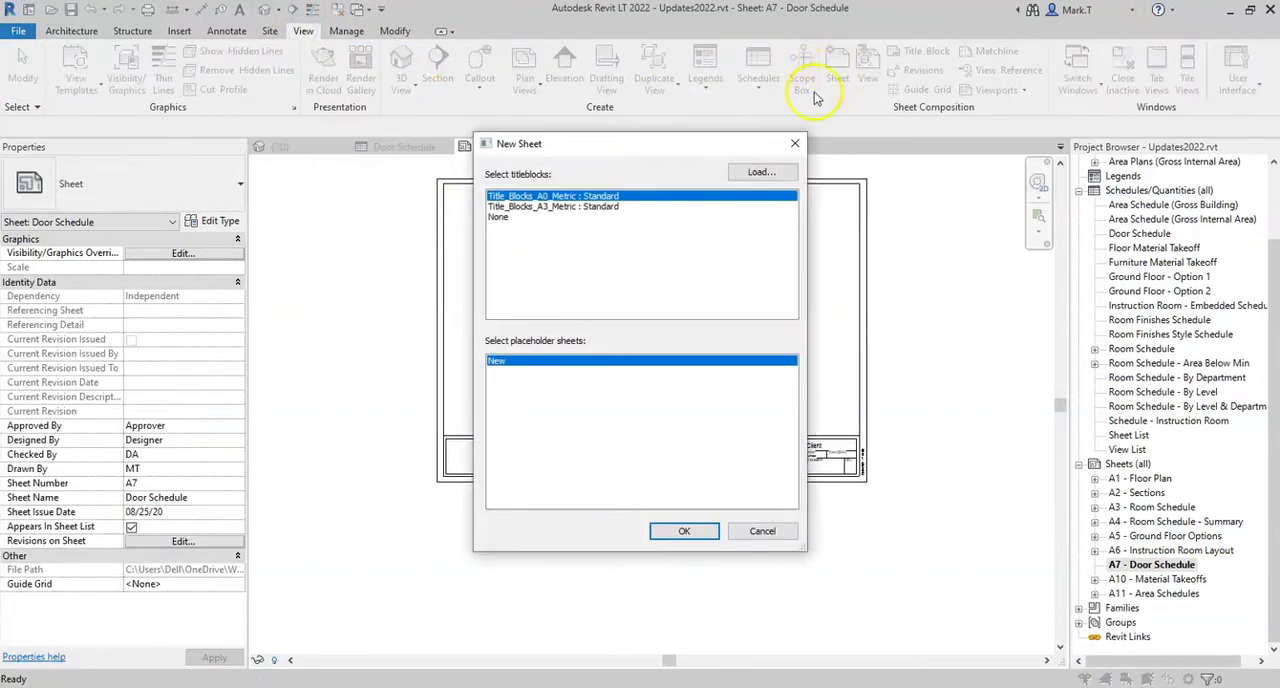
{"action": "left_click", "coordinate": [600, 207]}
{"action": "left_click", "coordinate": [686, 531]}
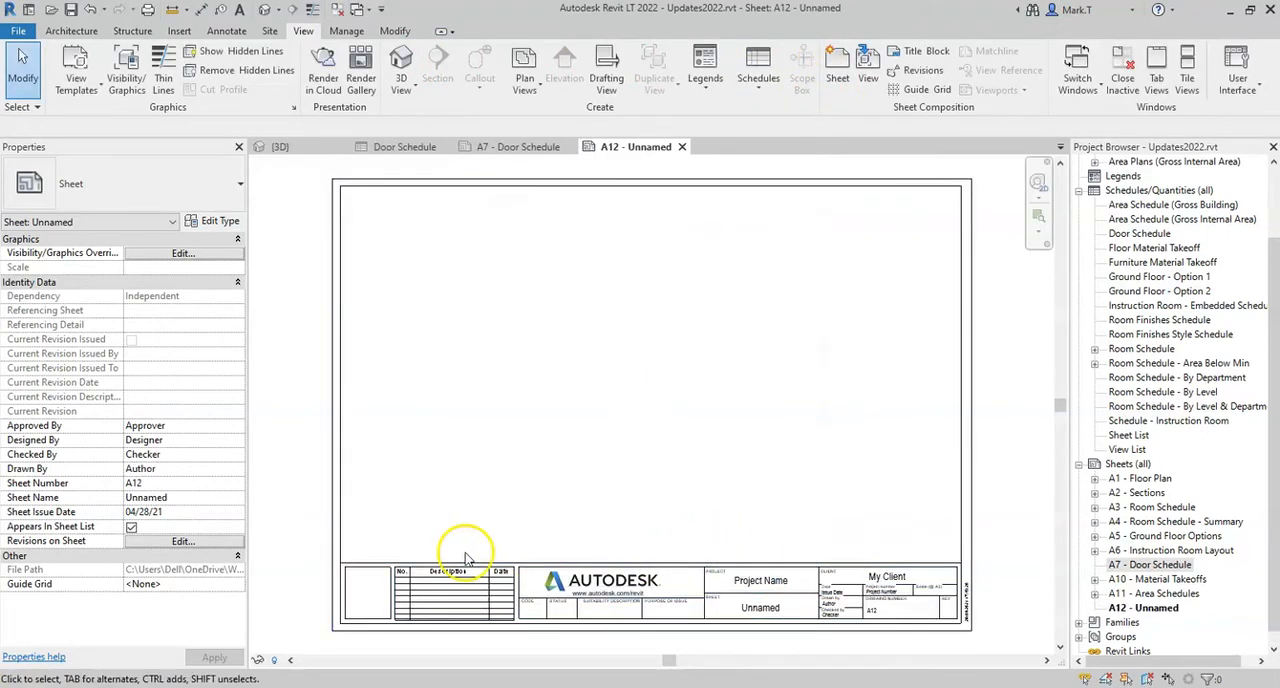
Number the new A3 sheet A8 and name it Door Schedule - Sheet 2
{"action": "left_click_drag", "start_coordinate": [133, 484], "coordinate": [157, 486]}
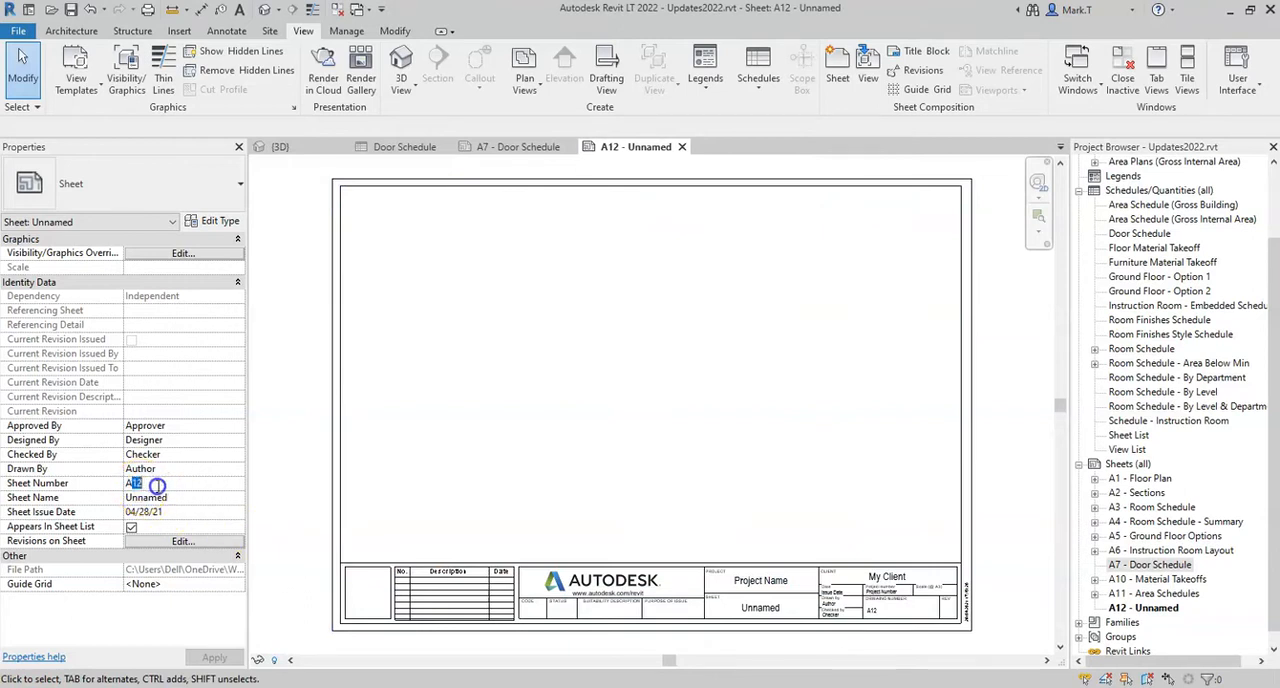
{"action": "type", "text": "8"}
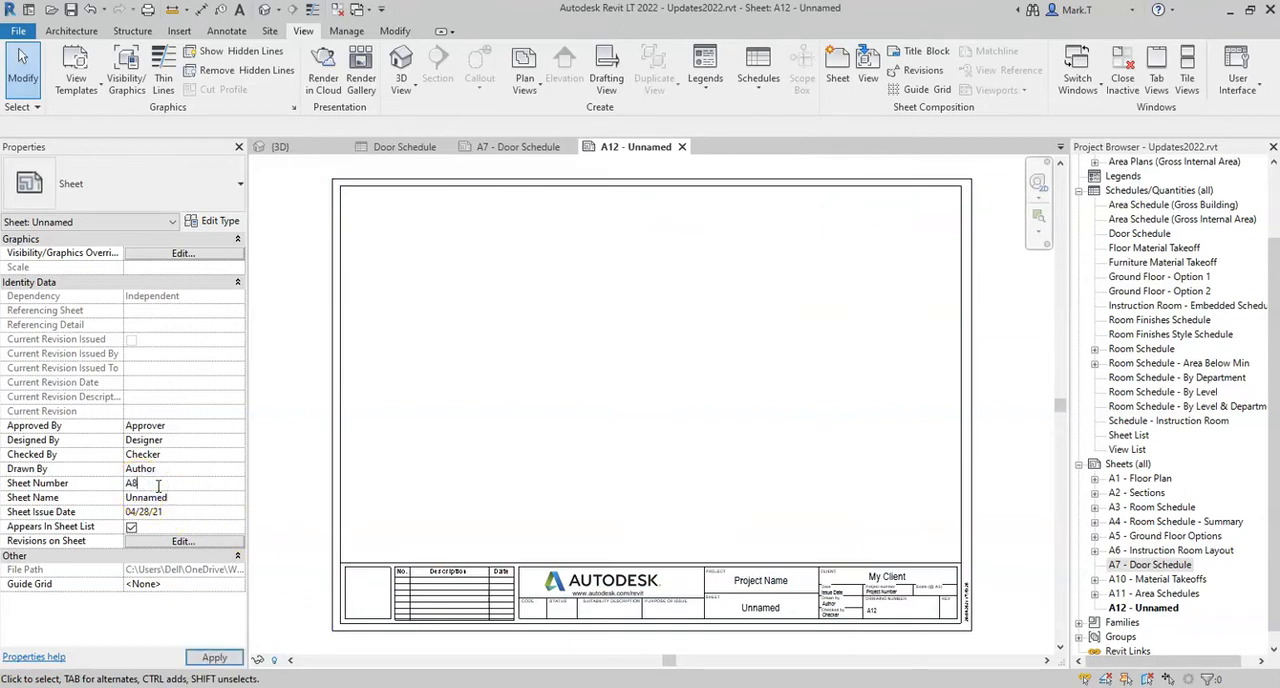
{"action": "left_click", "coordinate": [183, 497]}
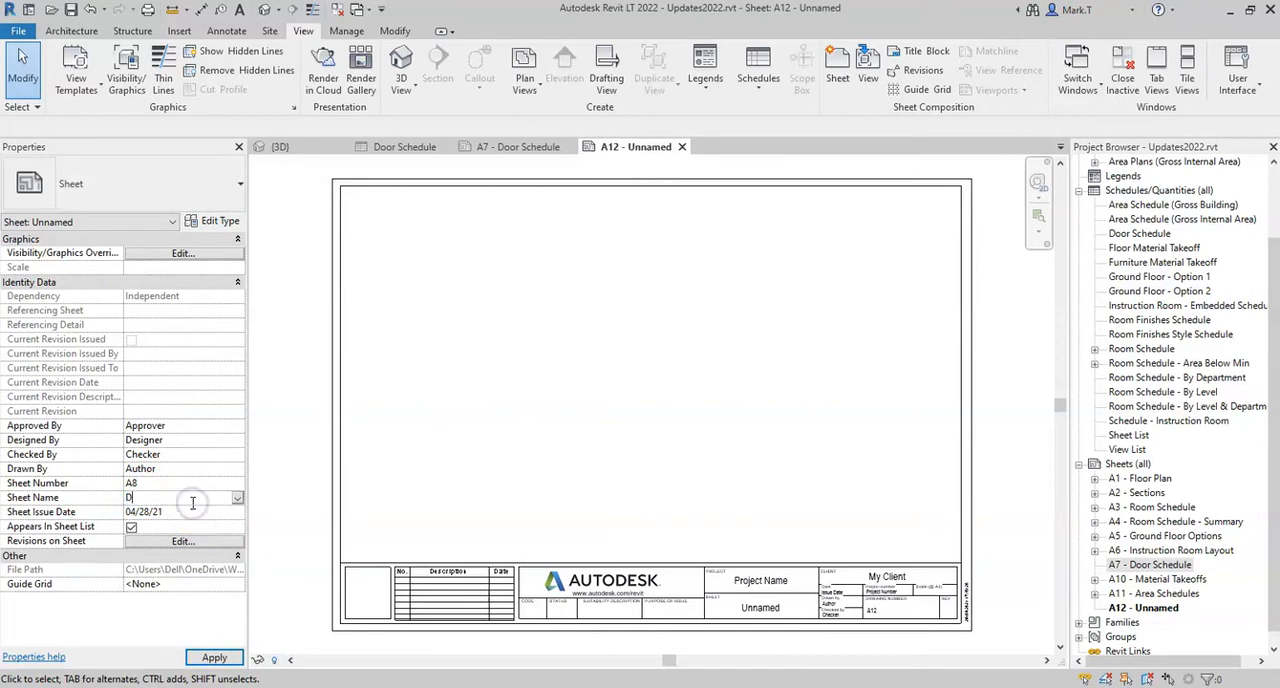
{"action": "type", "text": "Door Schedule"}
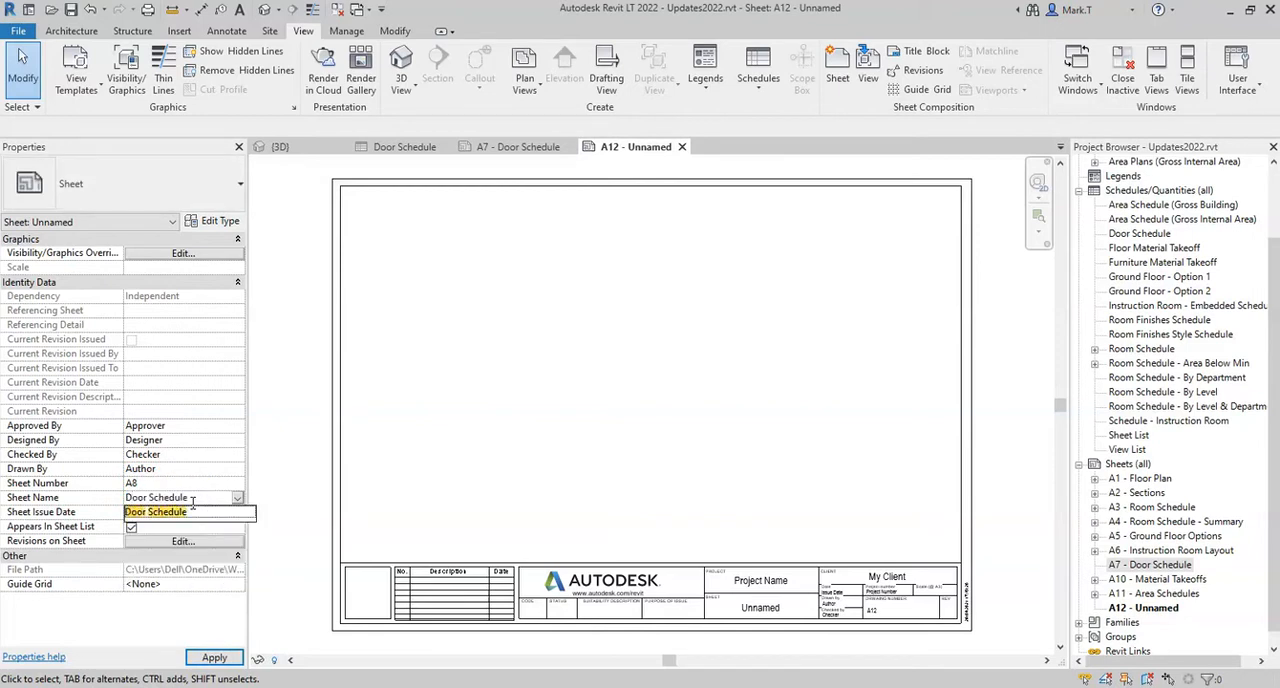
{"action": "type", "text": " - Sheet 2"}
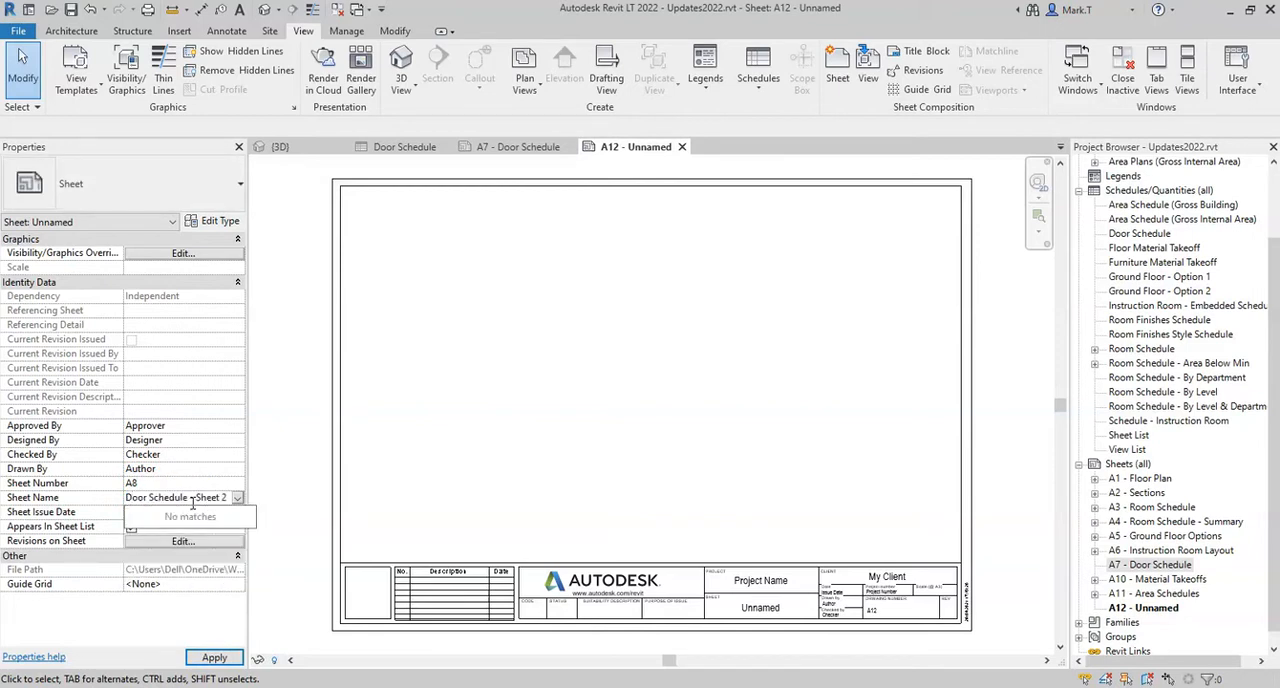
{"action": "key", "text": "Return"}
{"action": "left_click", "coordinate": [214, 657]}
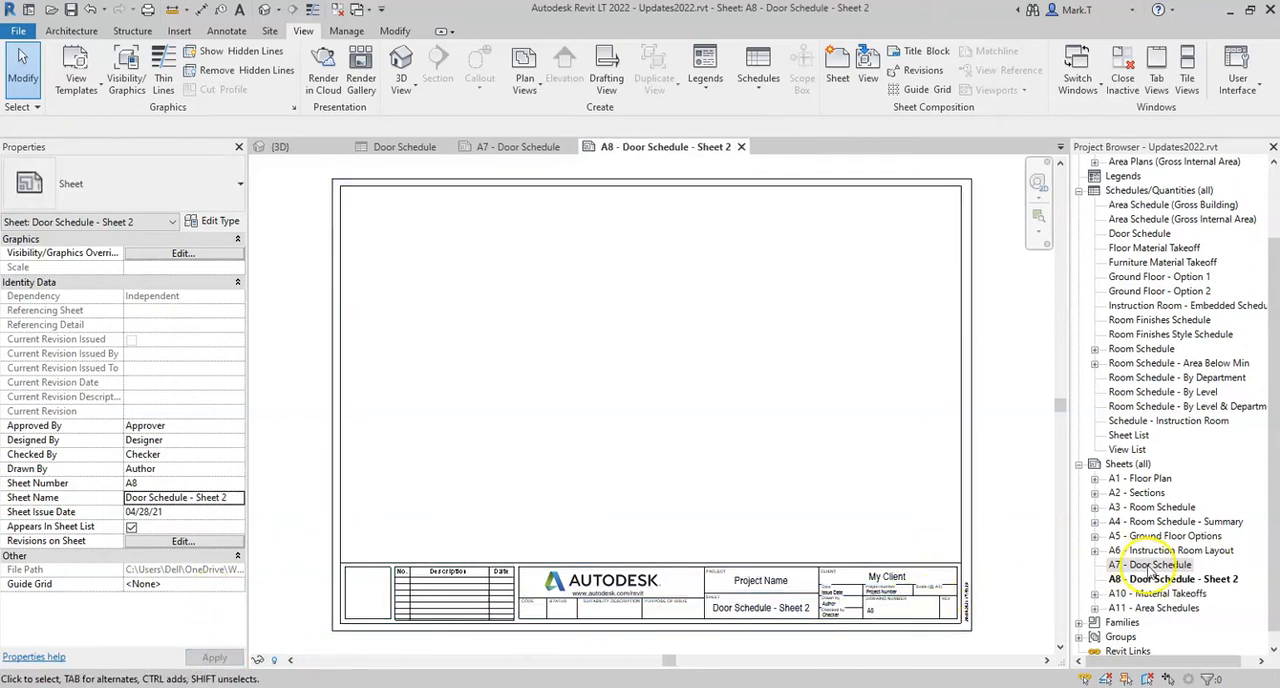
Rename sheet A7 as Door Schedule - Sheet 1, keeping its sheet number
{"action": "right_click", "coordinate": [1150, 566]}
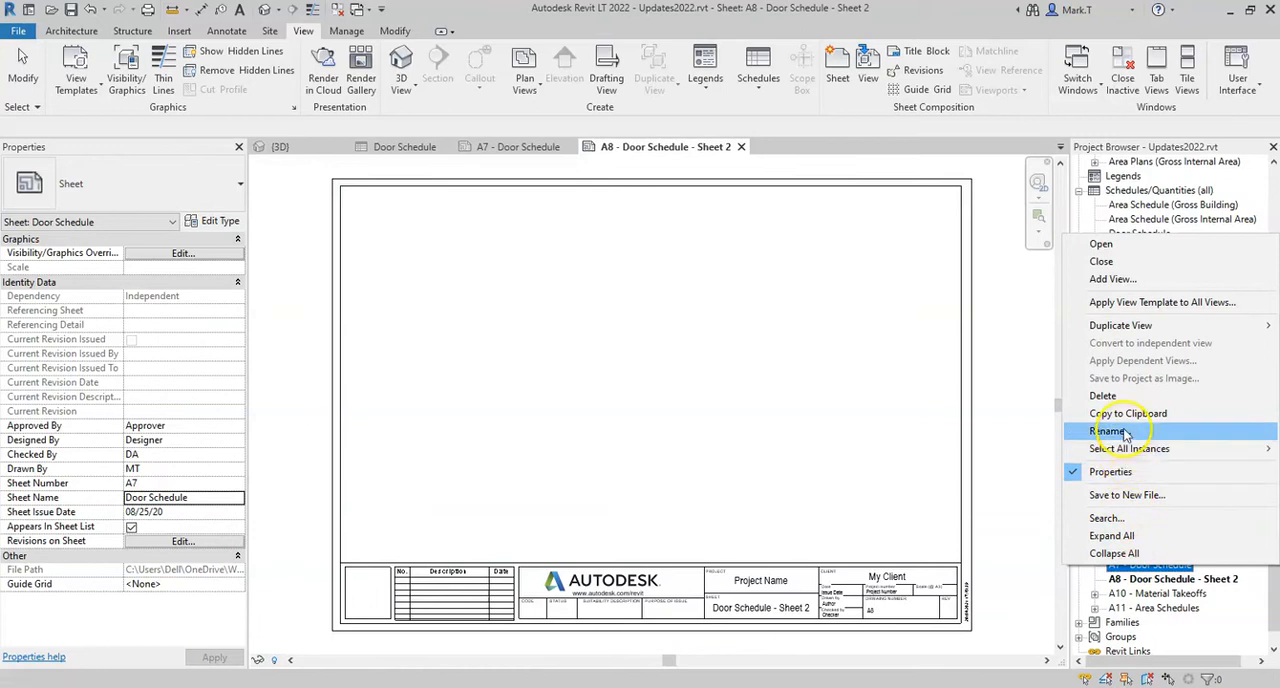
{"action": "left_click", "coordinate": [1124, 432]}
{"action": "left_click", "coordinate": [636, 366]}
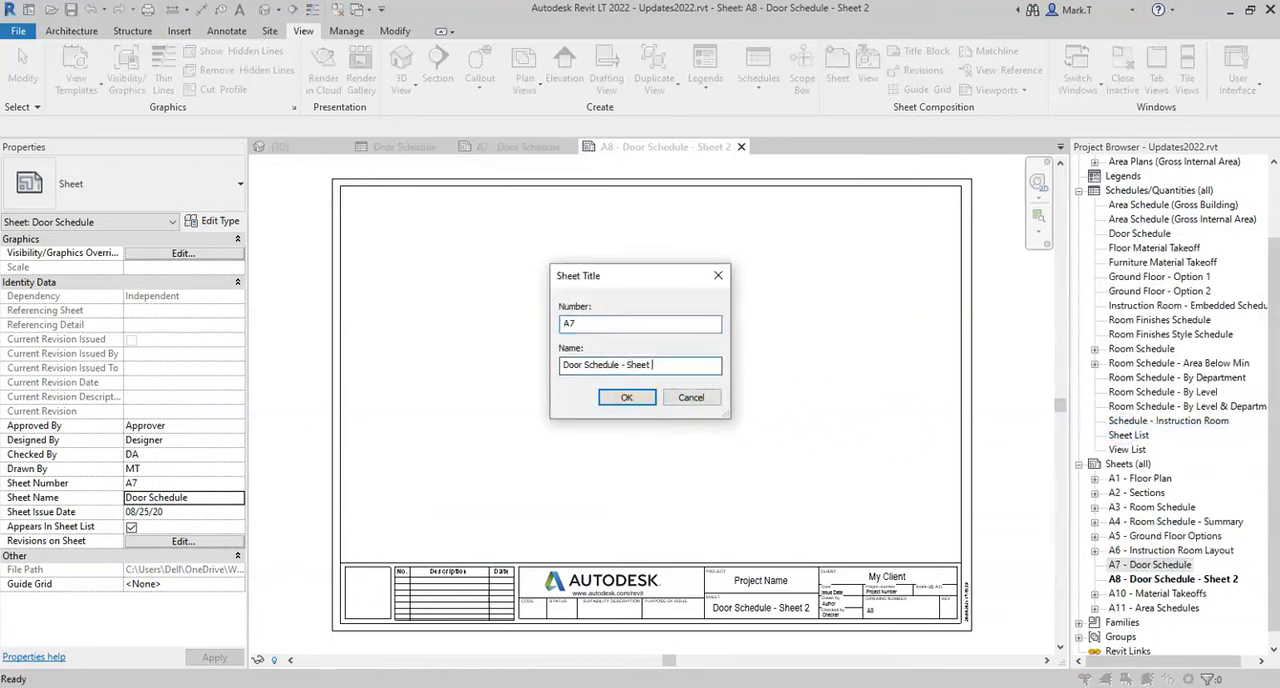
{"action": "key", "text": "Return"}
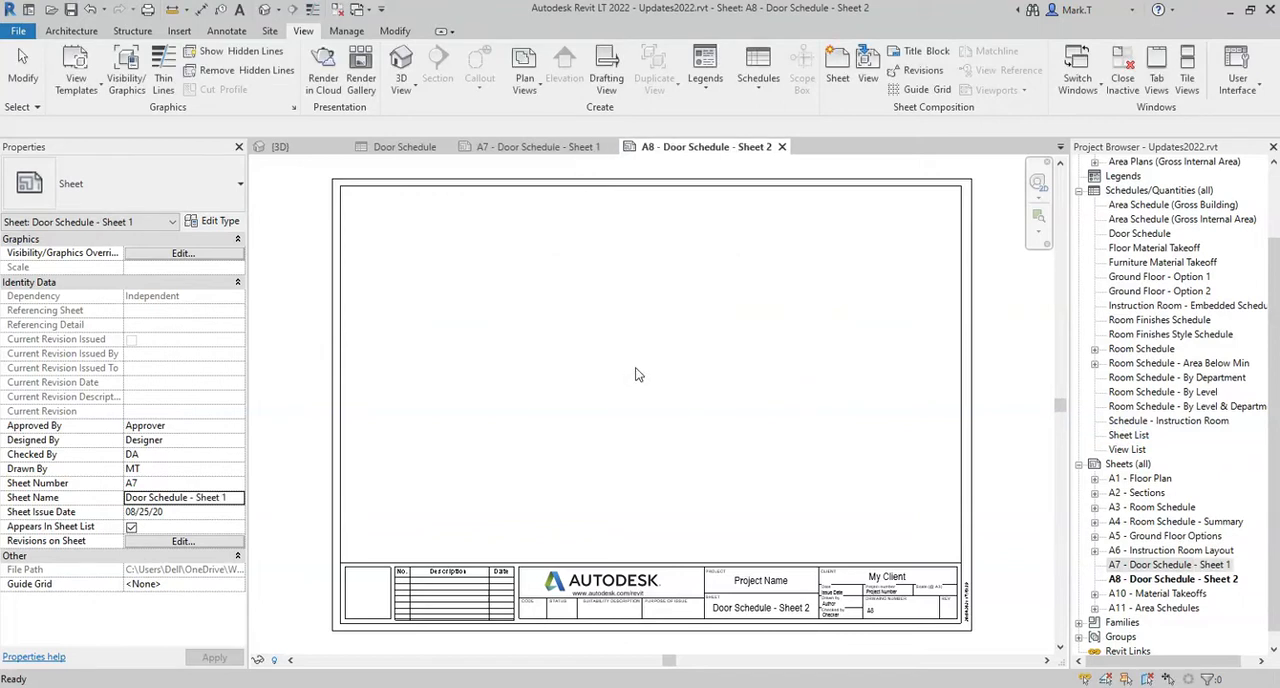
Run Split & Place on the Door Schedule, splitting it evenly across sheets A7 - Door Schedule - Sheet 1 and A8 - Door Schedule - Sheet 2
{"action": "left_click", "coordinate": [405, 149]}
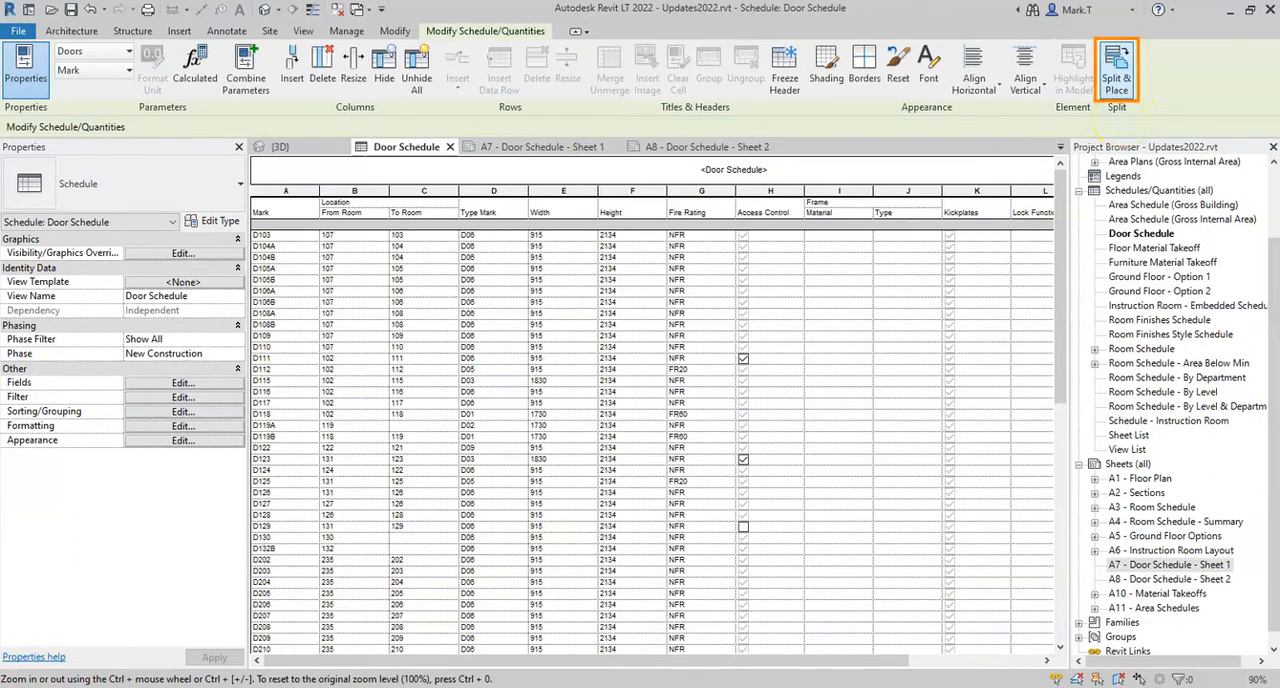
{"action": "left_click", "coordinate": [1117, 72]}
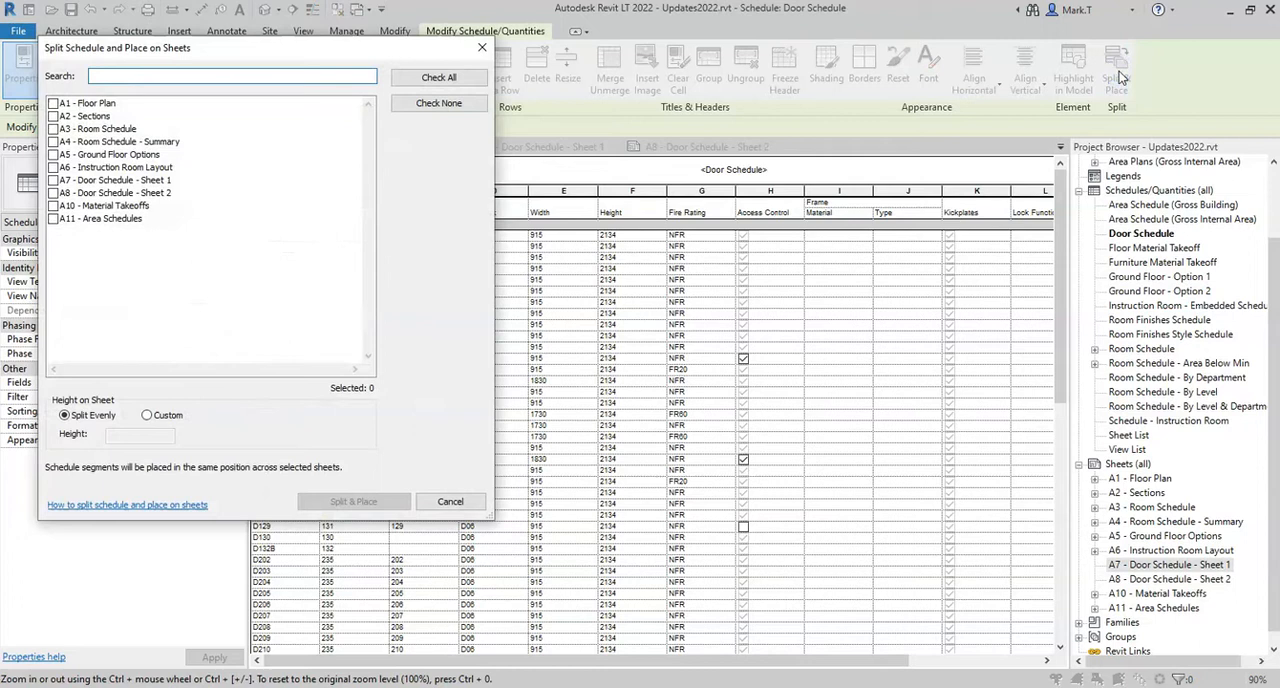
{"action": "left_click_drag", "start_coordinate": [358, 57], "coordinate": [520, 88]}
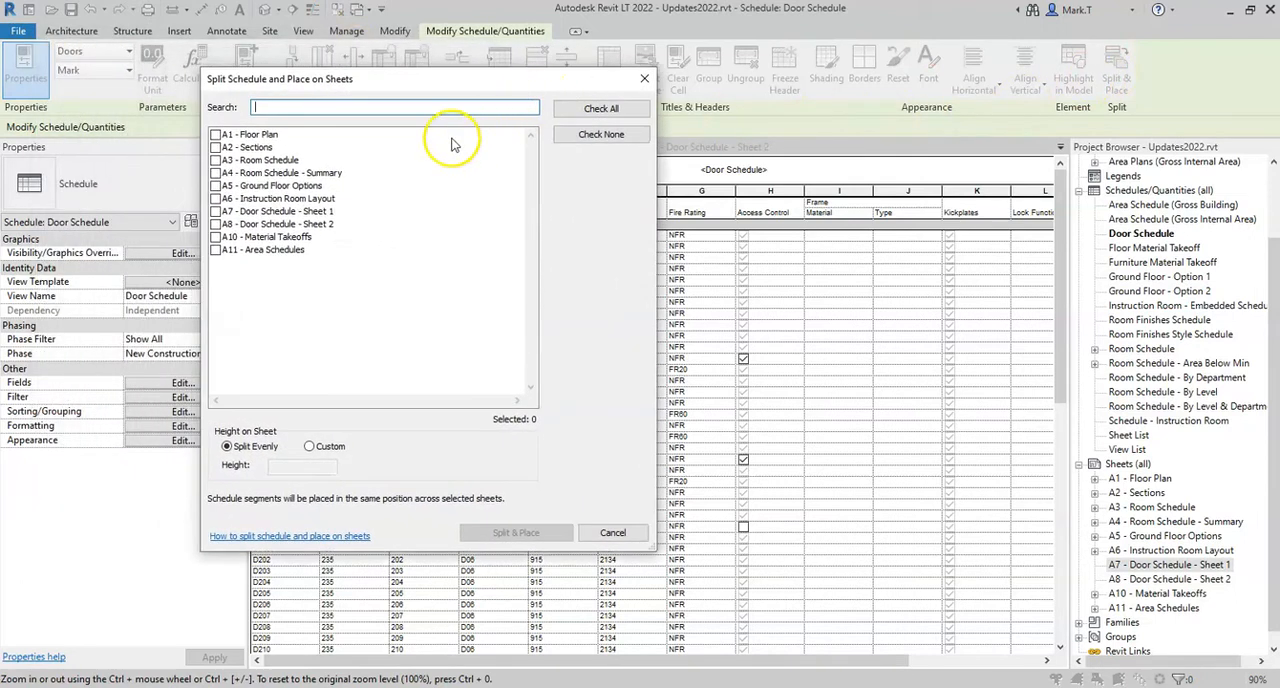
{"action": "left_click", "coordinate": [216, 212]}
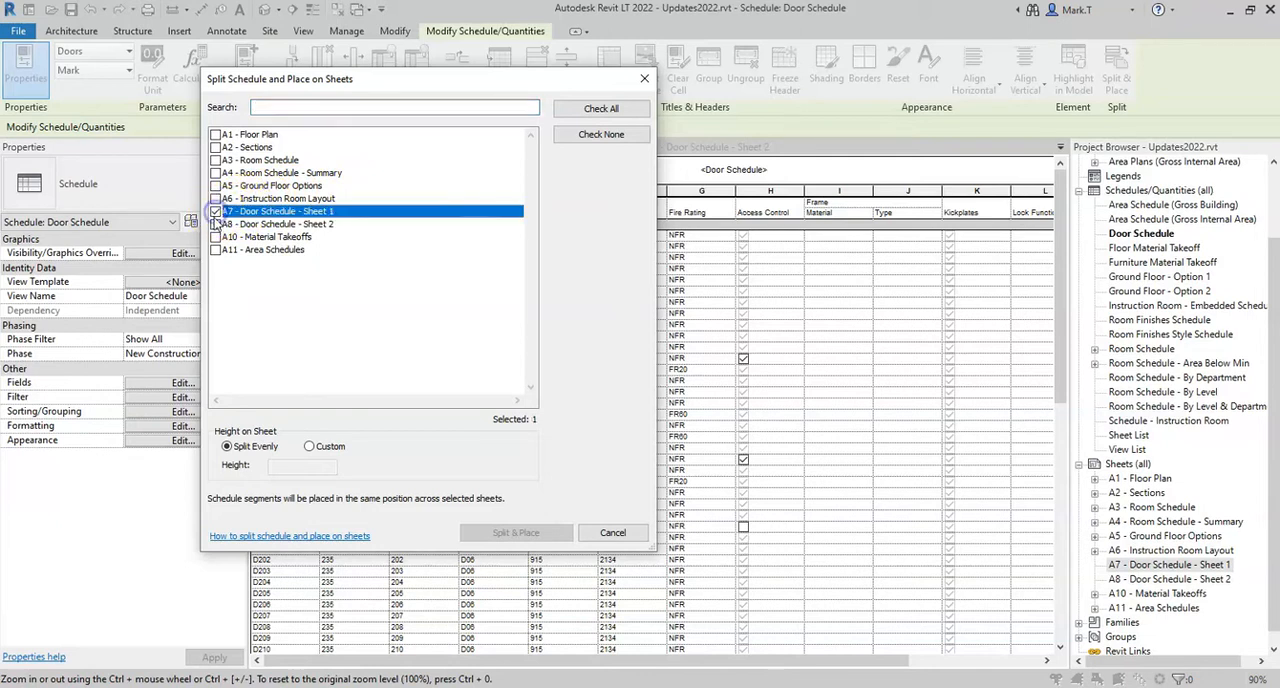
{"action": "left_click", "coordinate": [216, 225]}
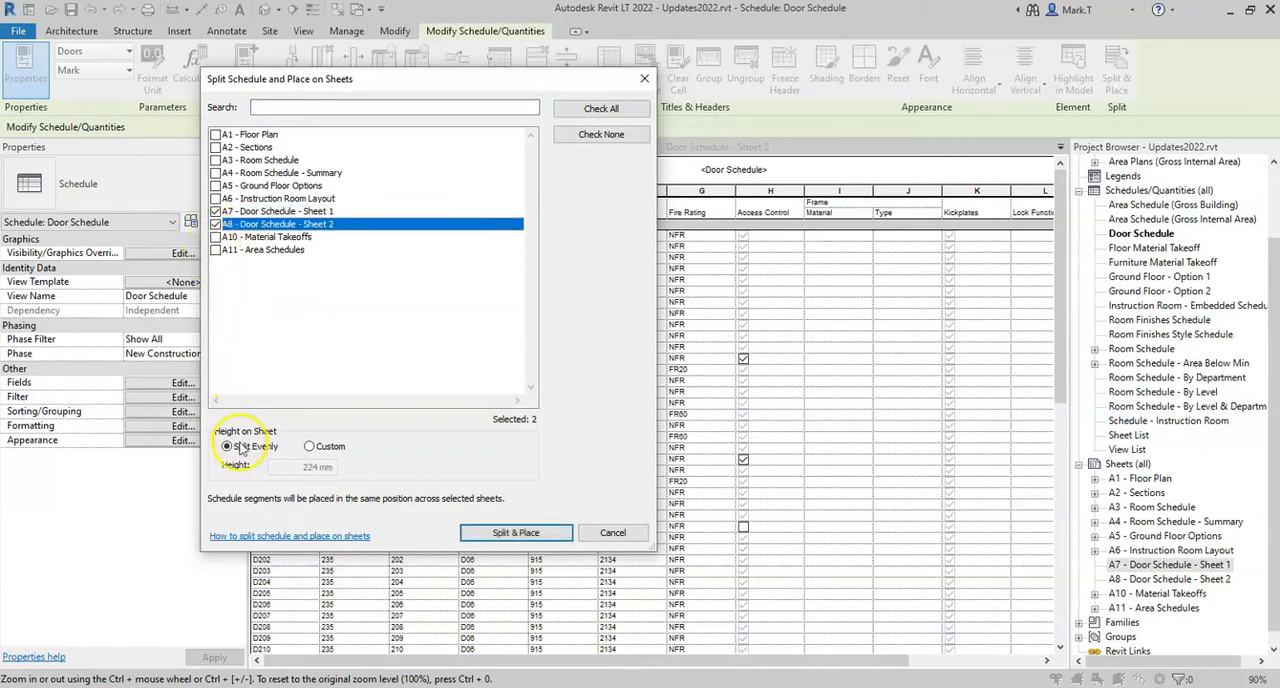
{"action": "left_click", "coordinate": [309, 447]}
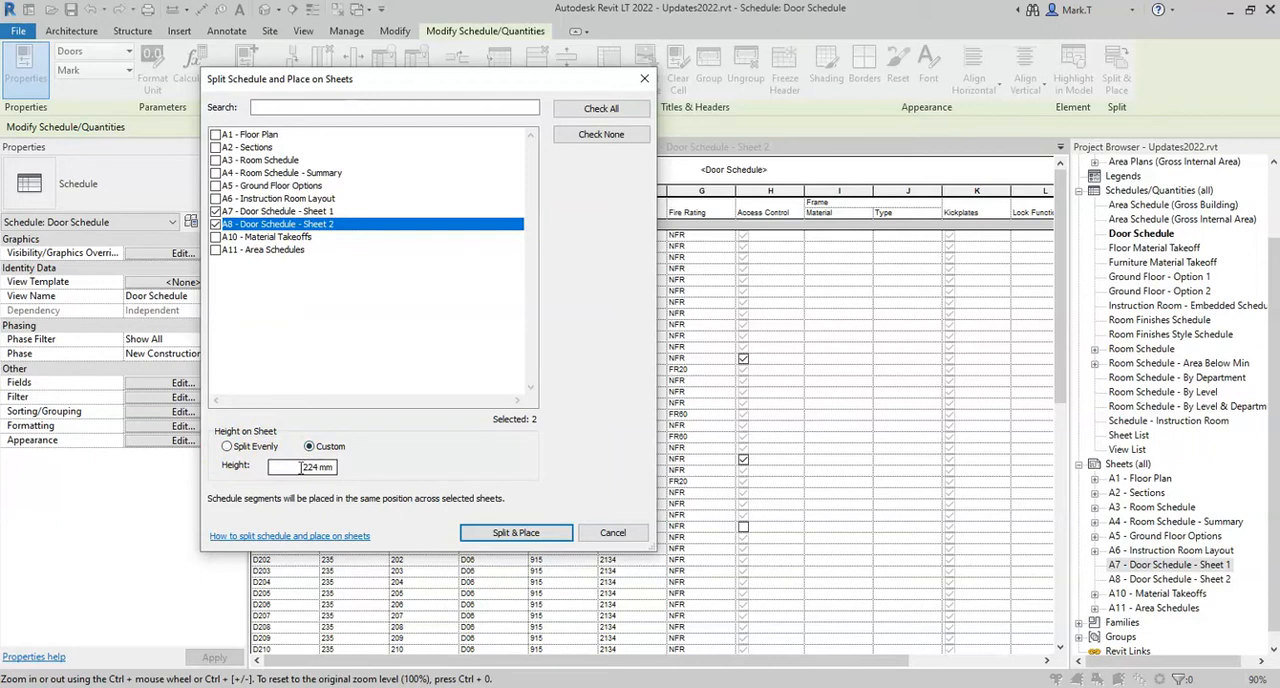
{"action": "left_click", "coordinate": [227, 447]}
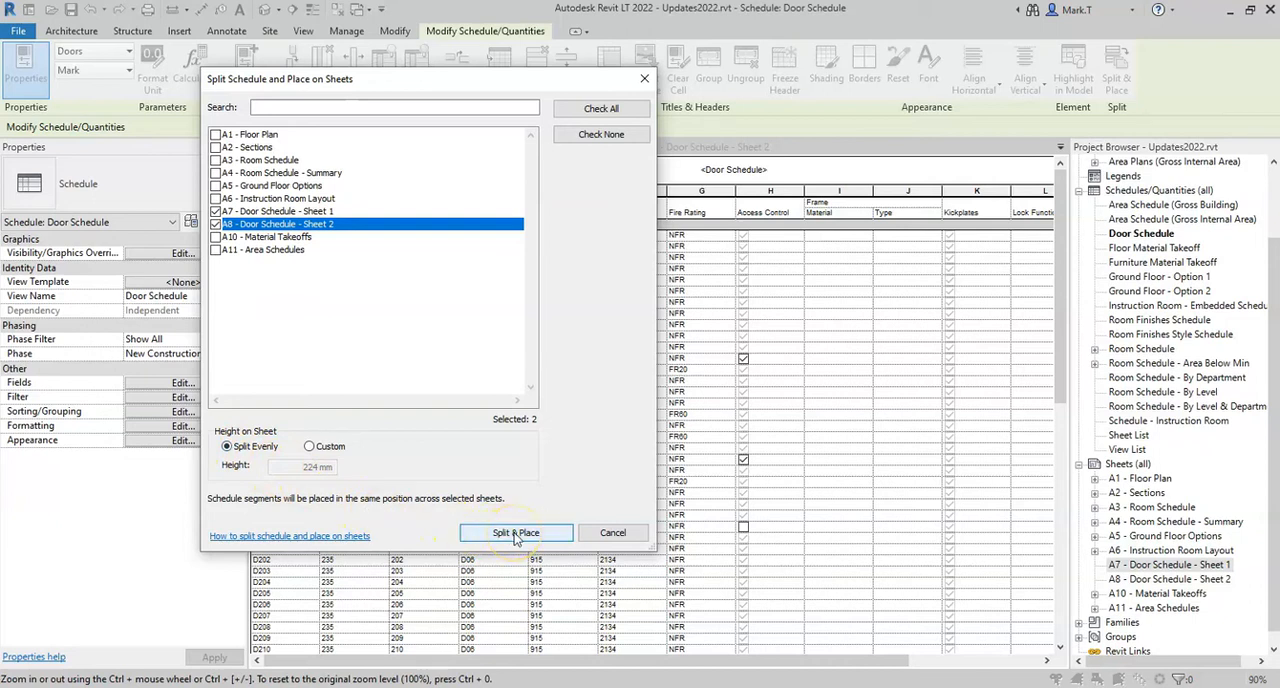
{"action": "left_click", "coordinate": [515, 533]}
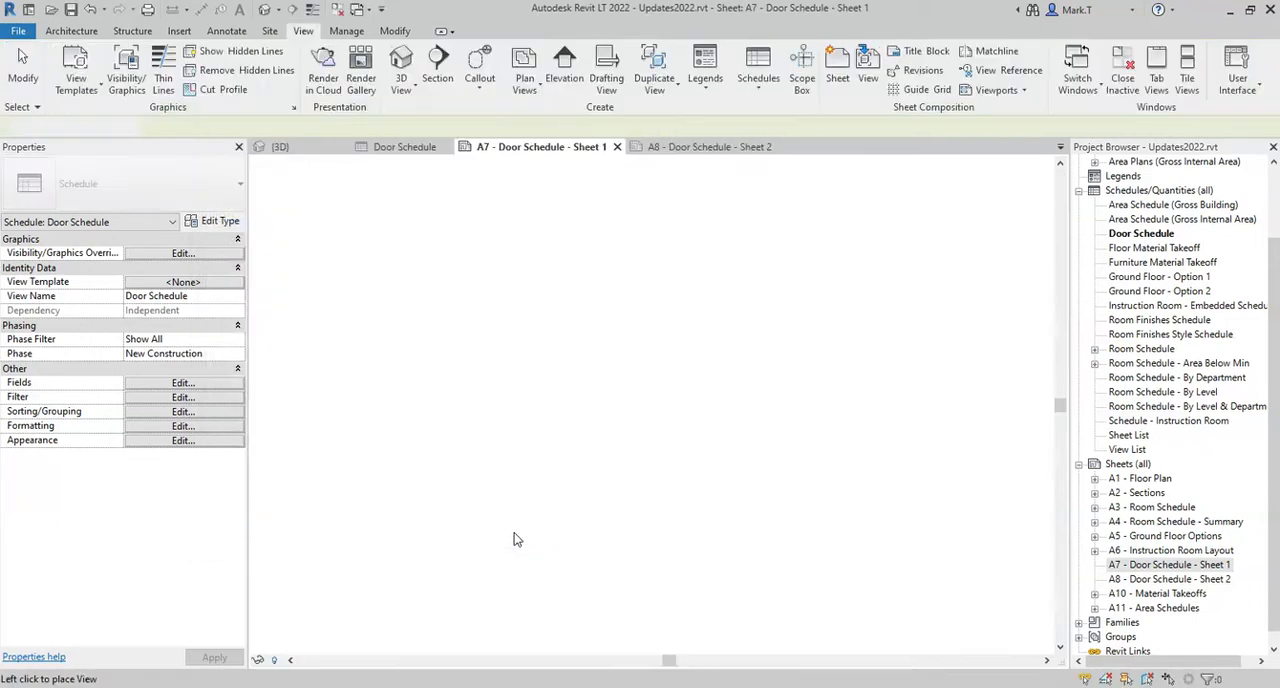
Place the schedule segment inside the drawing area of sheet A7, above the title block, and check the matching segment on sheet A8
{"action": "left_click", "coordinate": [598, 452]}
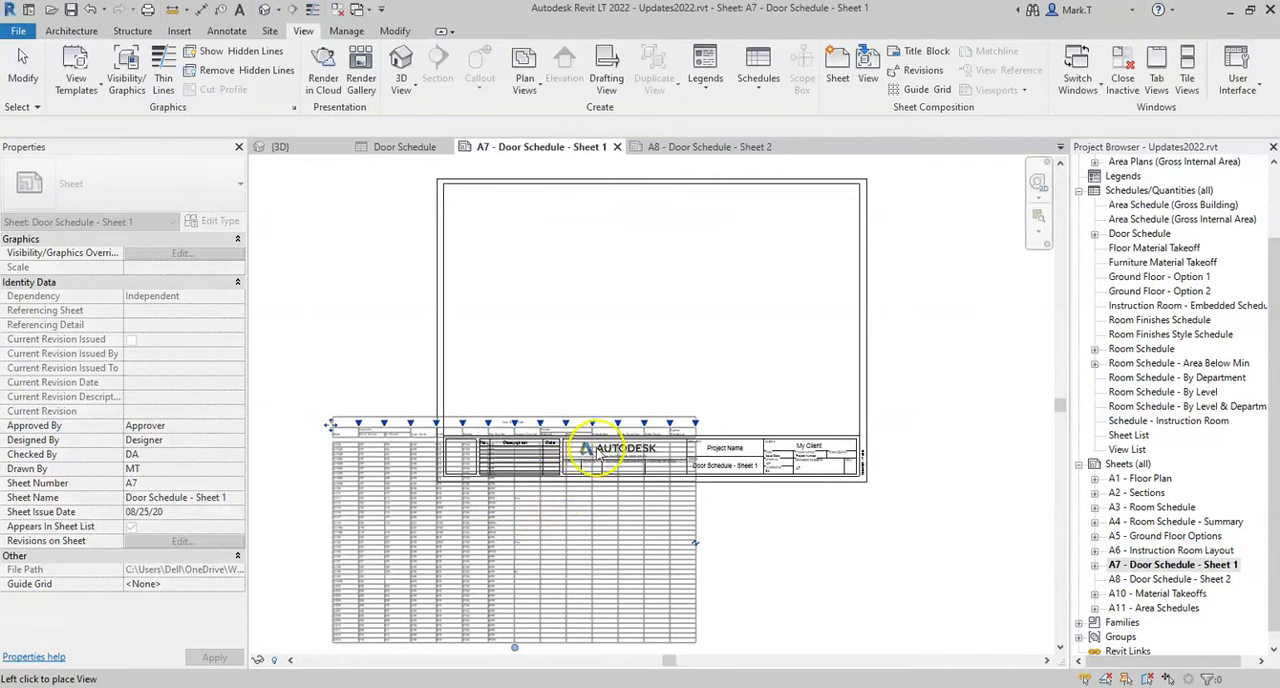
{"action": "left_click_drag", "start_coordinate": [612, 443], "coordinate": [632, 308]}
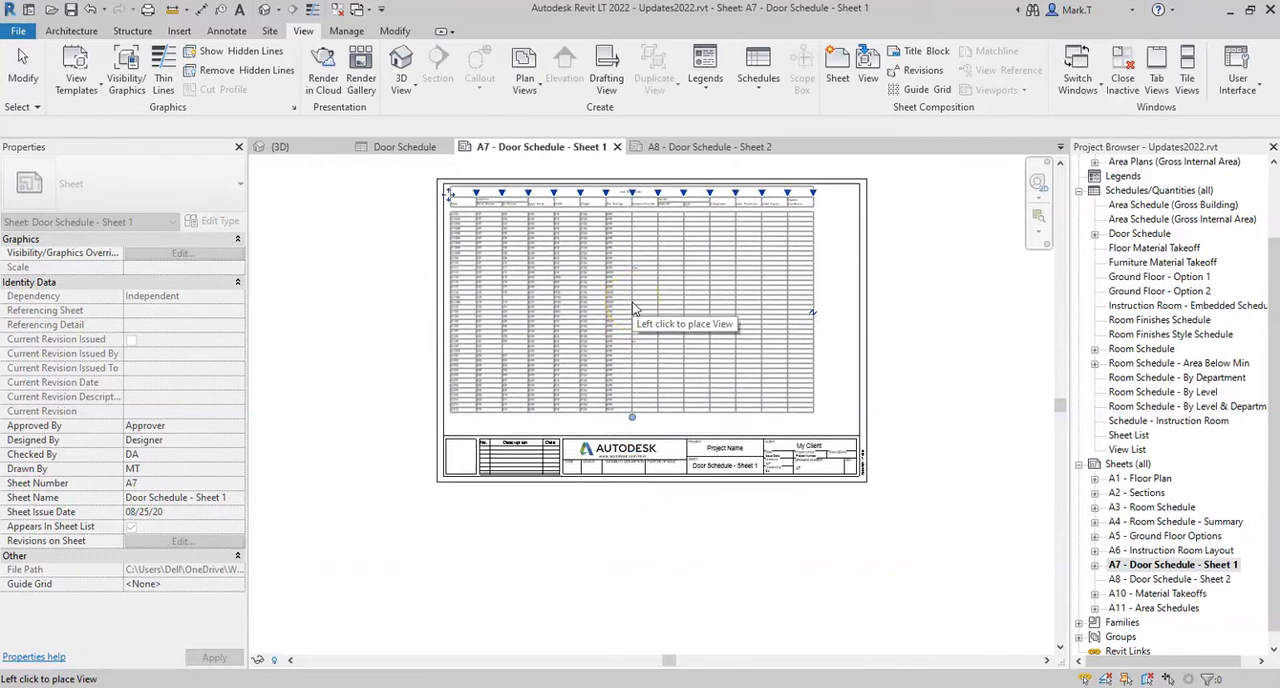
{"action": "left_click", "coordinate": [632, 308]}
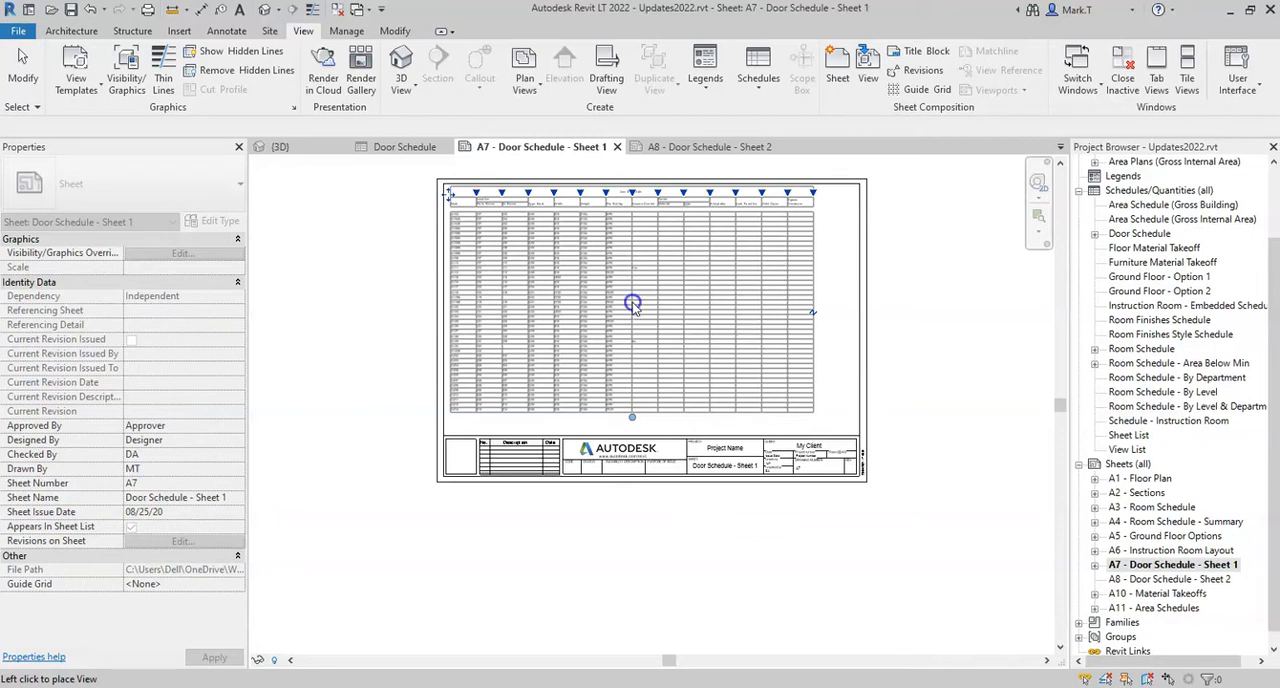
{"action": "left_click", "coordinate": [379, 295]}
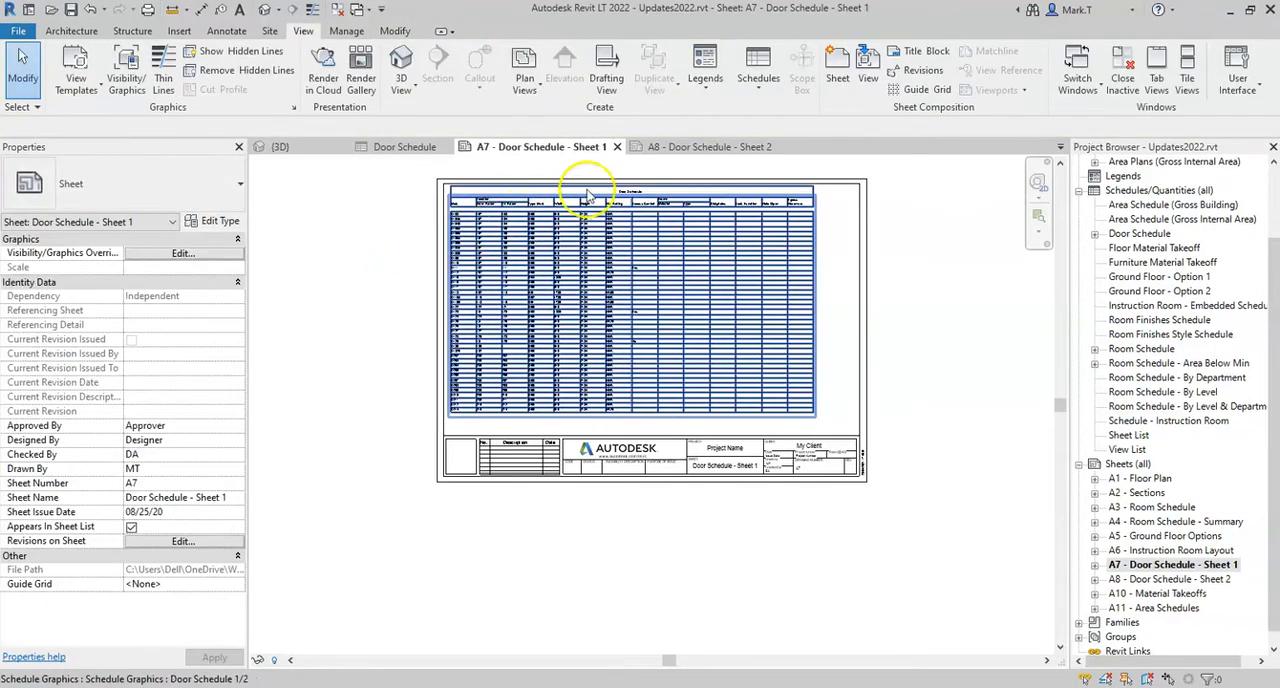
{"action": "left_click", "coordinate": [672, 148]}
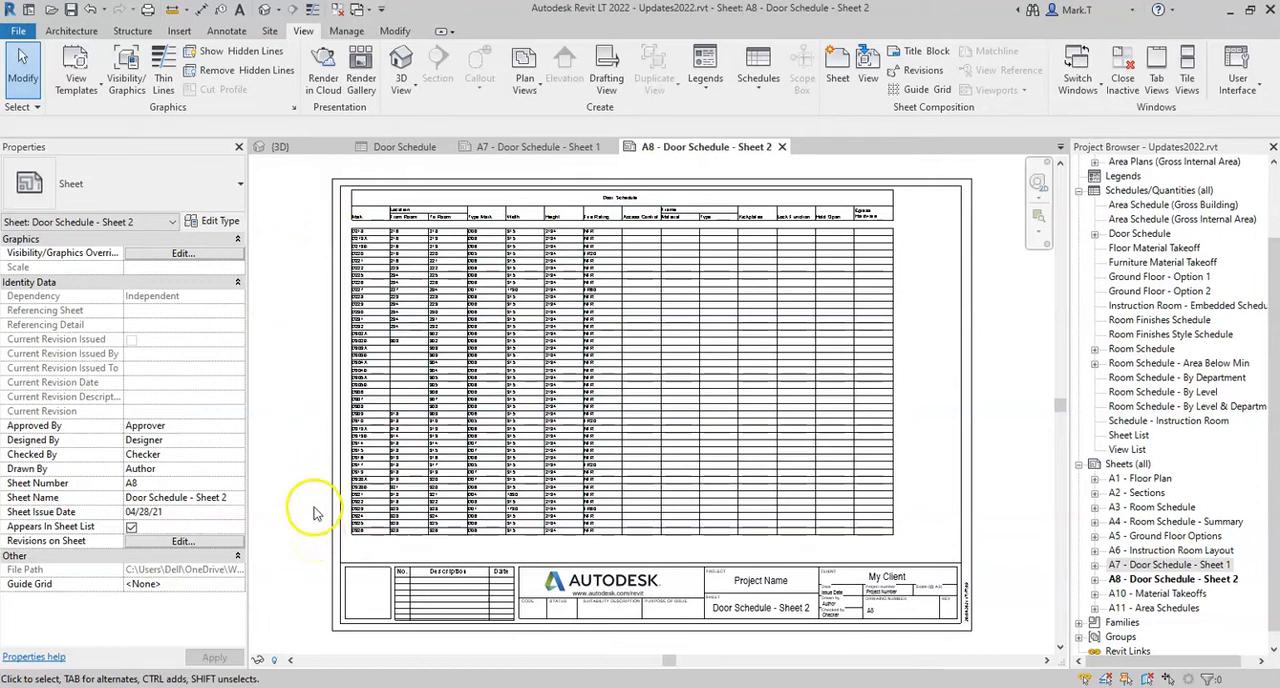
Close the 3D and Door Schedule views, and tile sheets A8 and A7 side by side with each sheet framed in its window
{"action": "left_click", "coordinate": [342, 148]}
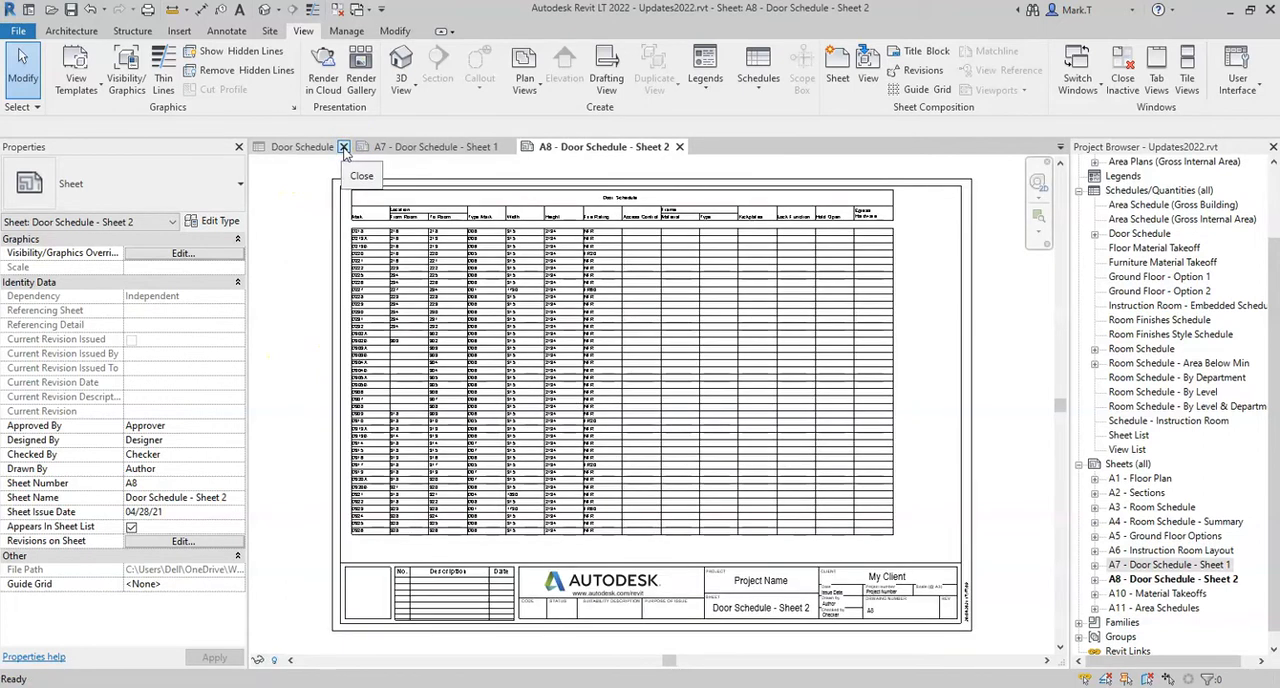
{"action": "left_click", "coordinate": [343, 148]}
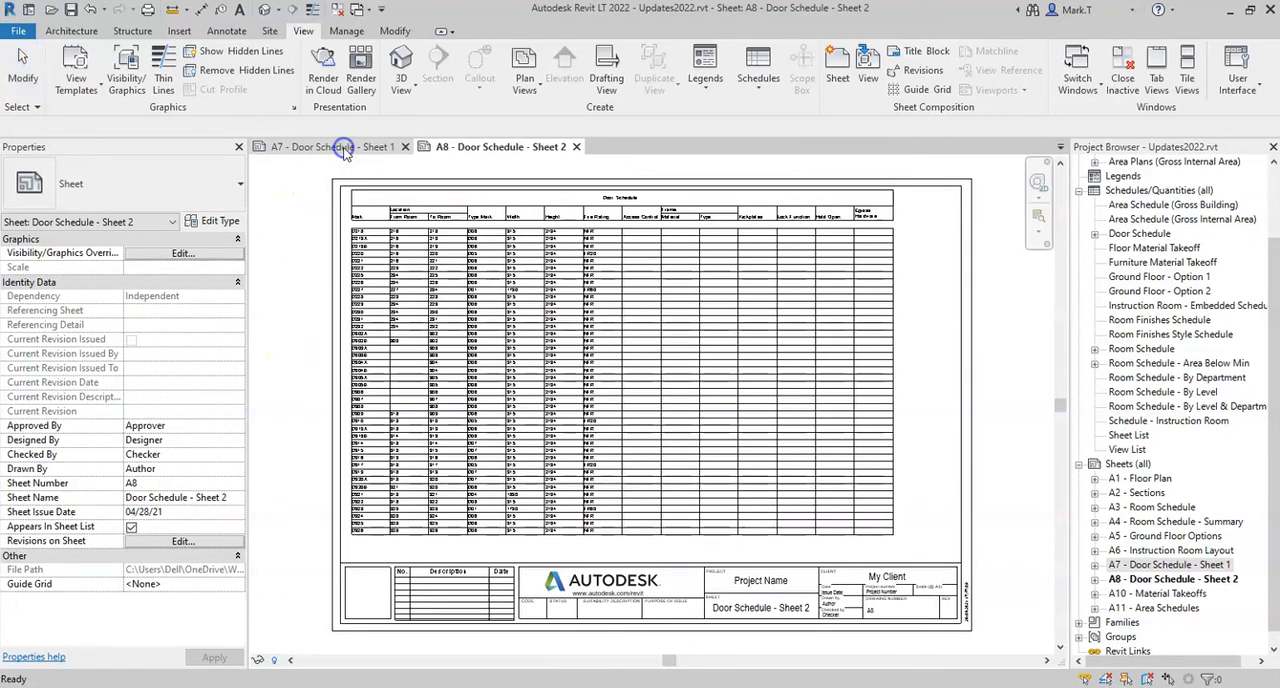
{"action": "left_click", "coordinate": [308, 233]}
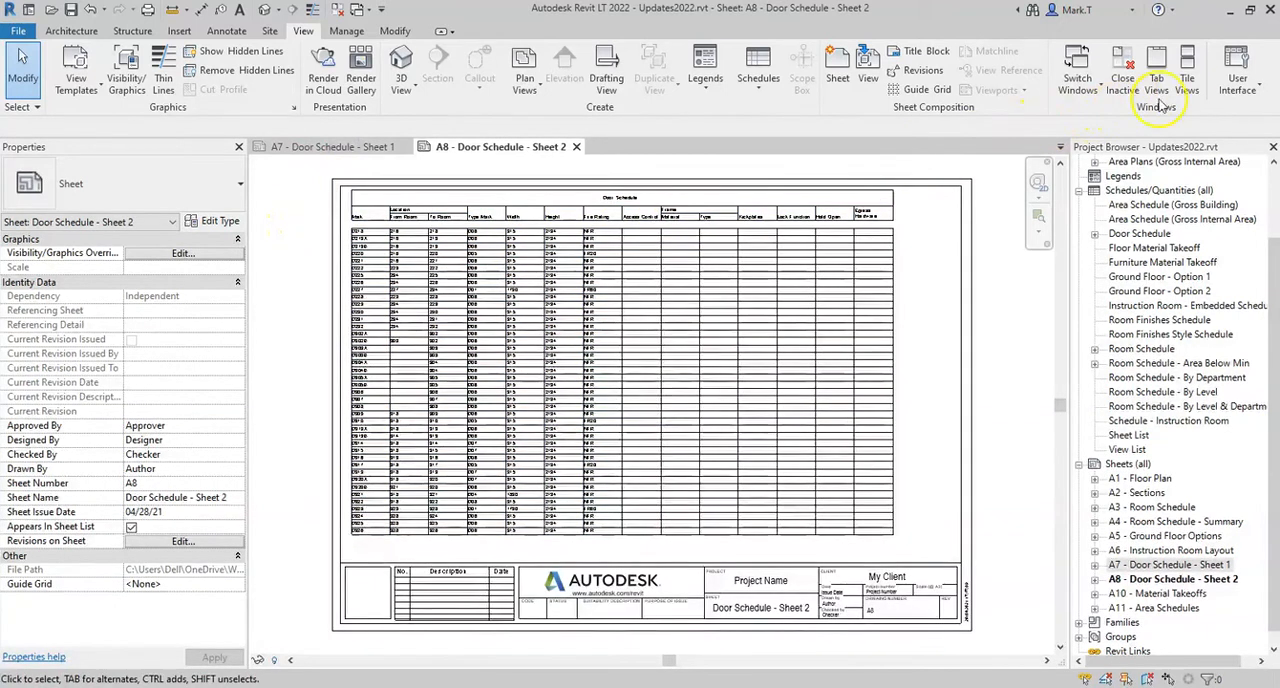
{"action": "left_click", "coordinate": [1187, 78]}
{"action": "middle_click_drag", "start_coordinate": [489, 276], "coordinate": [405, 277]}
{"action": "scroll", "coordinate": [407, 276], "scroll_direction": "down", "scroll_amount": 2}
{"action": "middle_click_drag", "start_coordinate": [554, 313], "coordinate": [491, 312]}
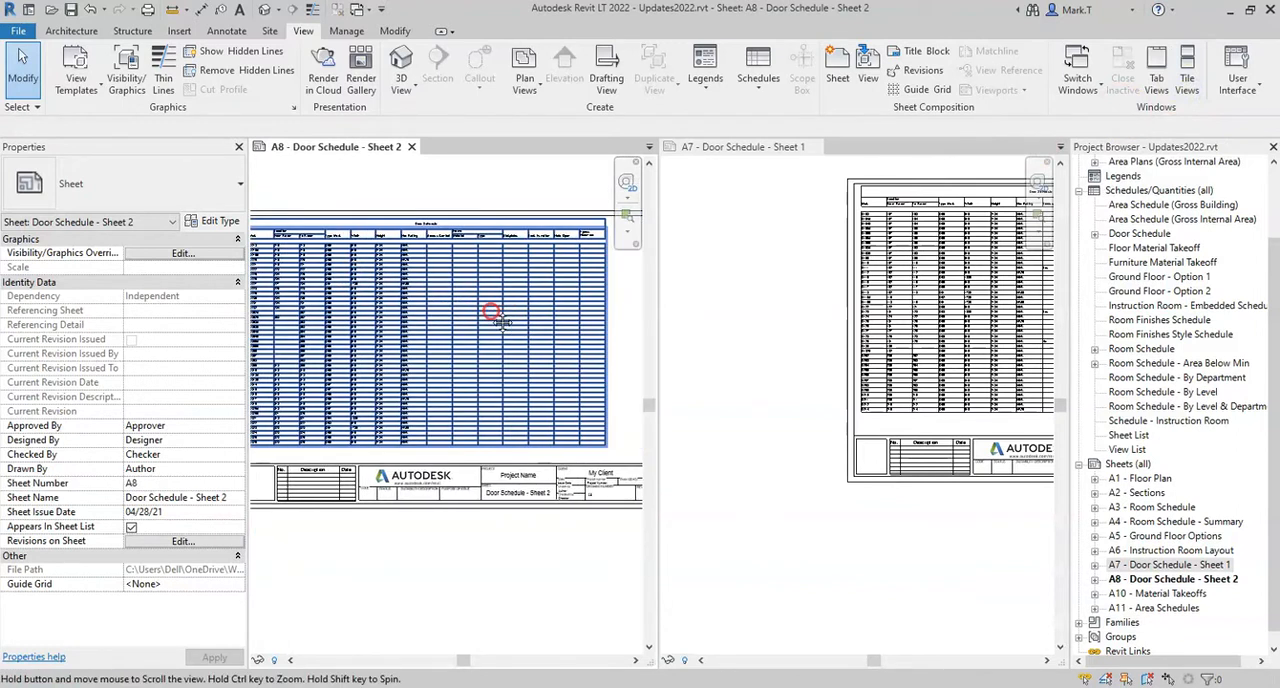
{"action": "scroll", "coordinate": [490, 315], "scroll_direction": "down", "scroll_amount": 1}
{"action": "left_click", "coordinate": [471, 314]}
{"action": "left_click", "coordinate": [908, 337]}
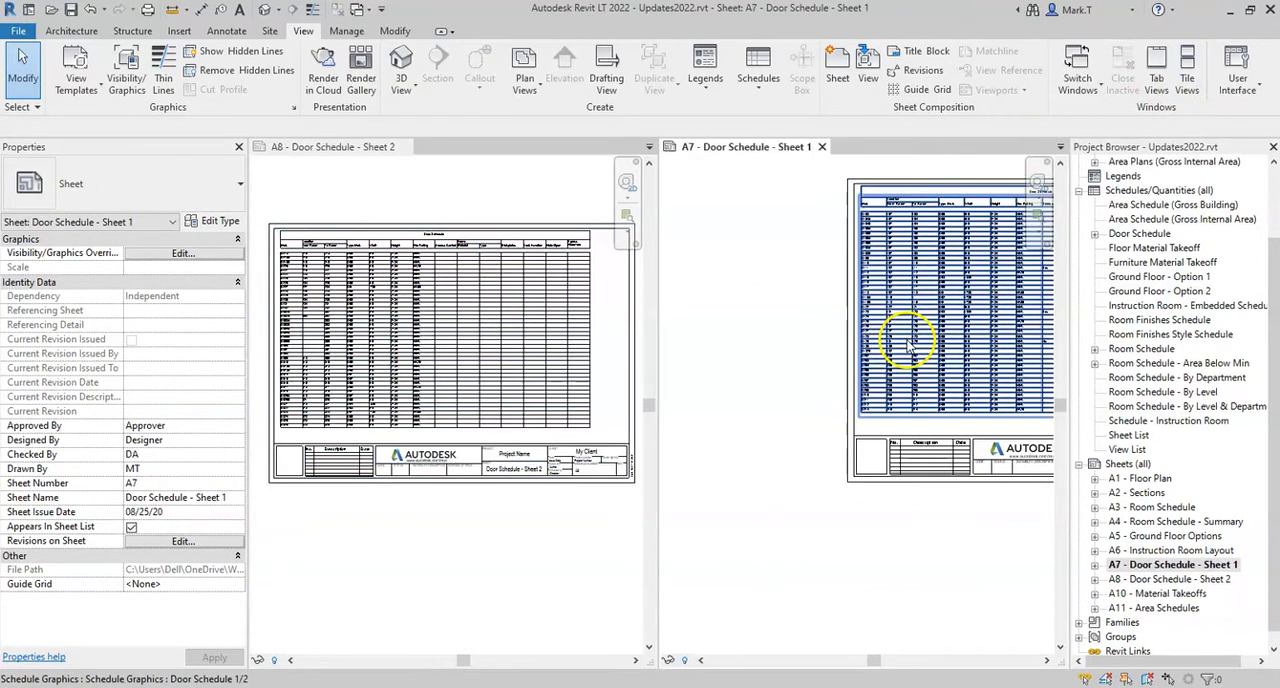
{"action": "scroll", "coordinate": [908, 341], "scroll_direction": "down", "scroll_amount": 1}
{"action": "middle_click_drag", "start_coordinate": [1054, 341], "coordinate": [808, 348]}
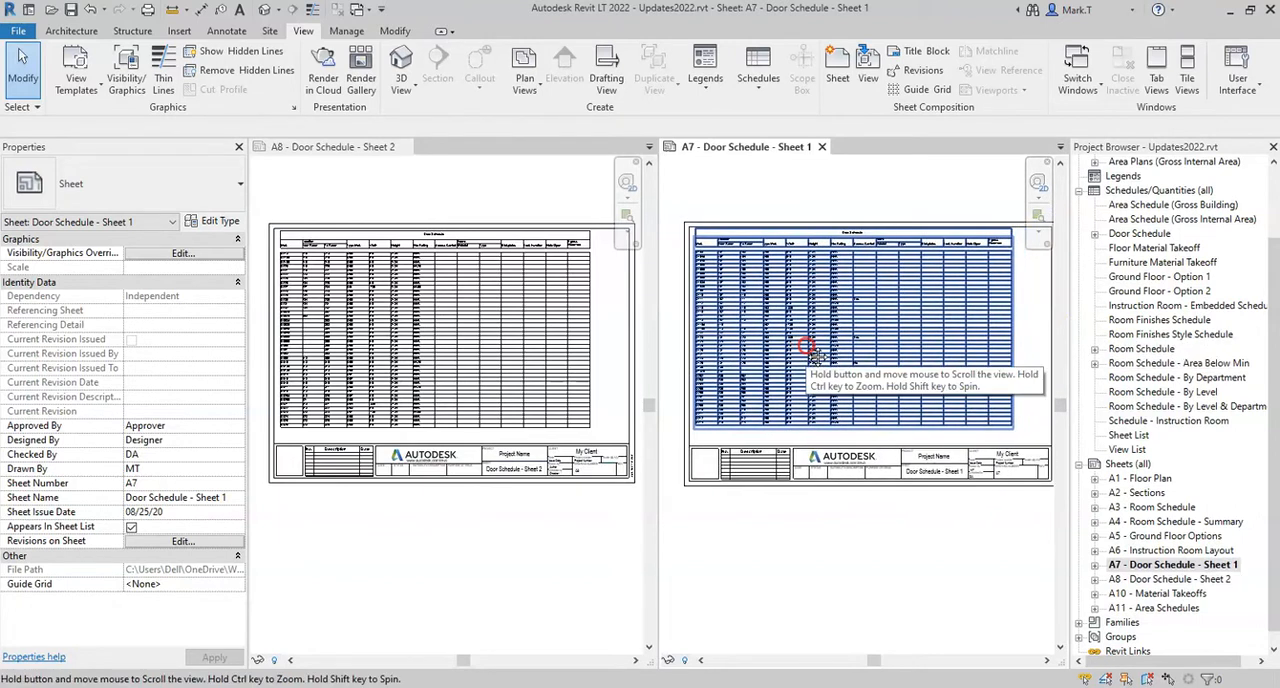
Shorten the door schedule segment on sheet A7, and extend it again to slightly below its original bottom edge
{"action": "left_click", "coordinate": [812, 352]}
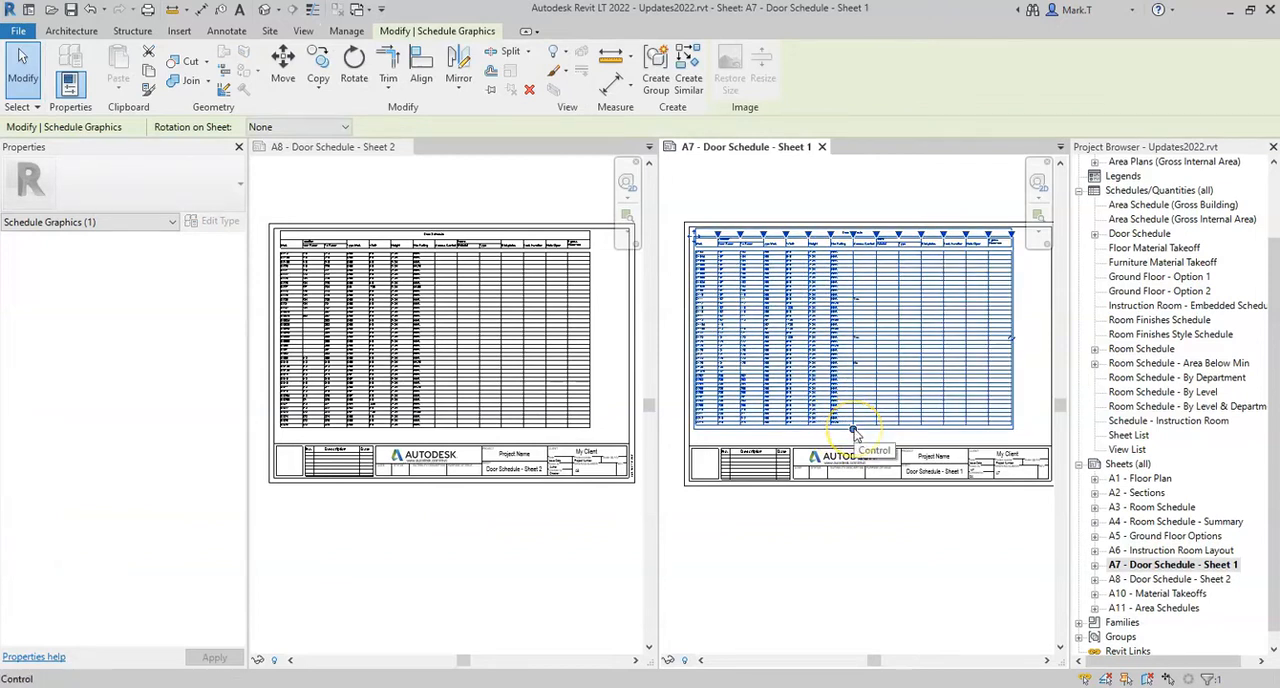
{"action": "left_click_drag", "start_coordinate": [854, 430], "coordinate": [850, 410]}
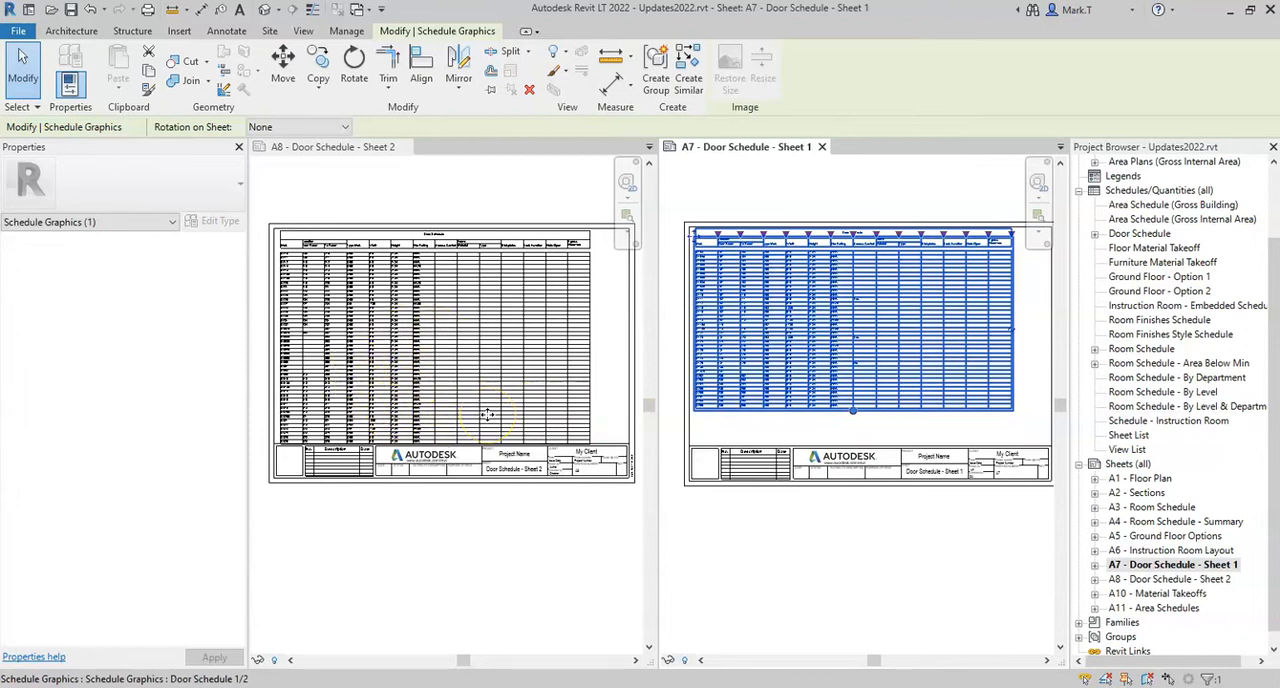
{"action": "left_click_drag", "start_coordinate": [853, 411], "coordinate": [853, 436]}
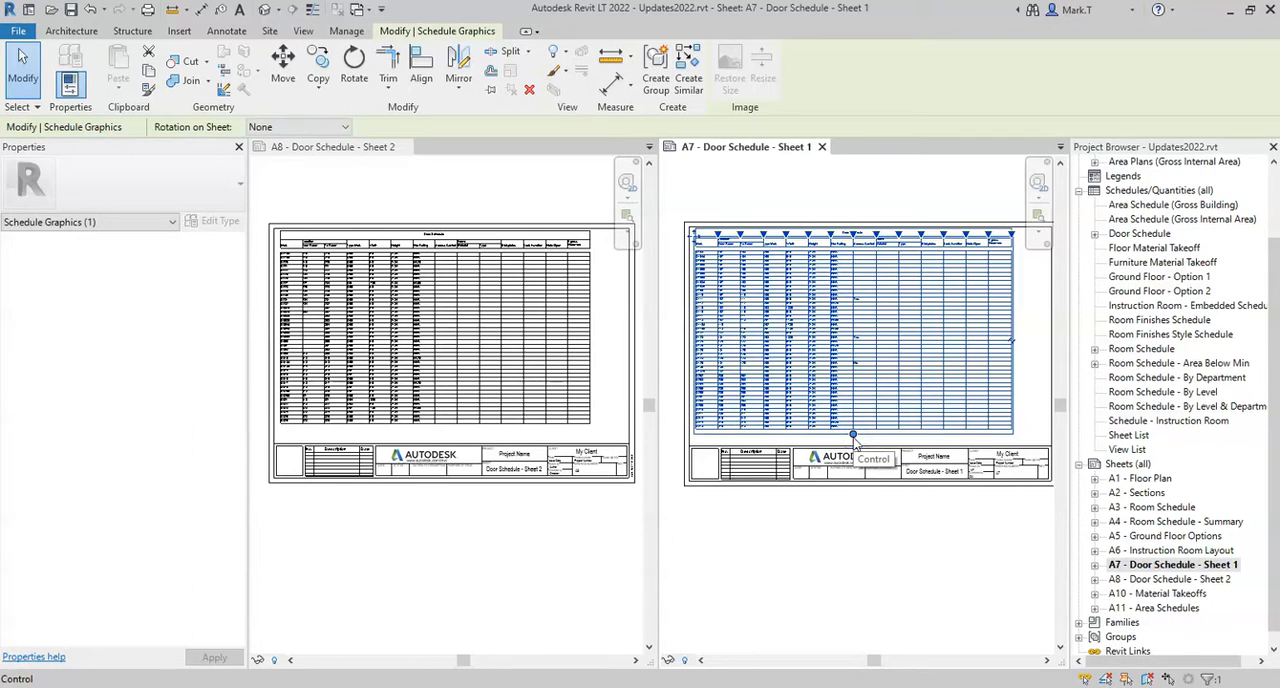
{"action": "left_click", "coordinate": [838, 538]}
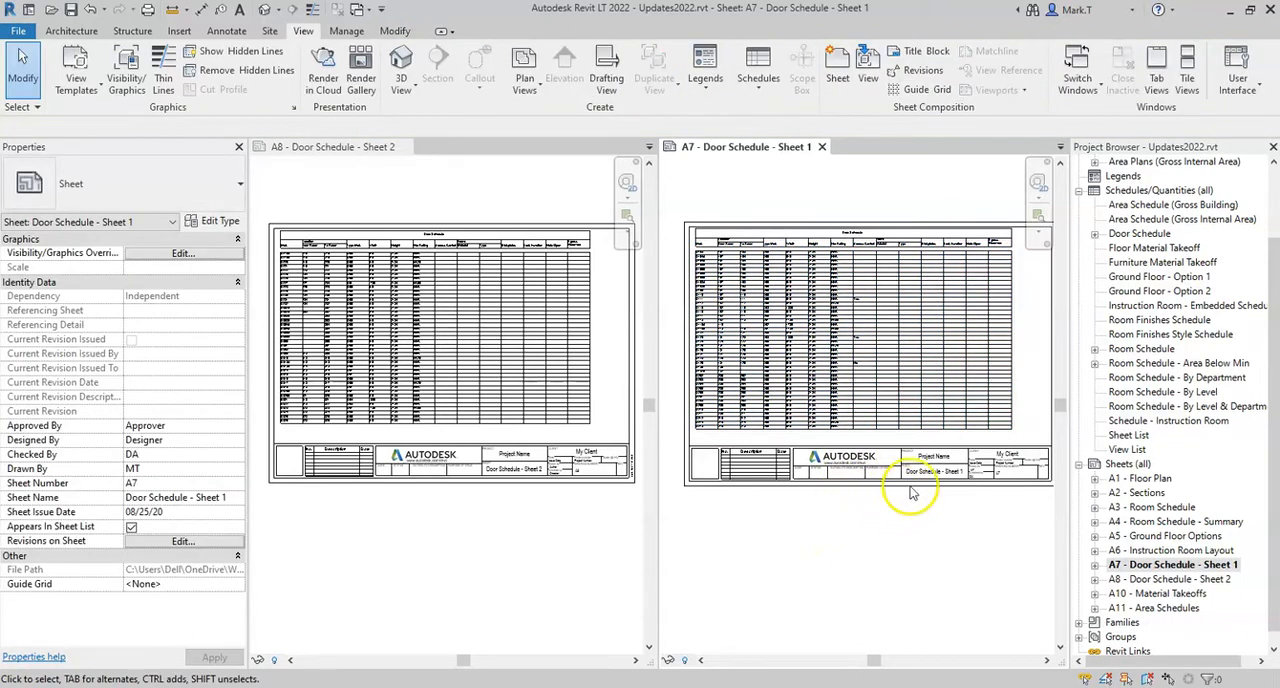
Expand the Door Schedule's segments in the project browser, and return the tiled sheets to tabbed views
{"action": "left_click", "coordinate": [1095, 235]}
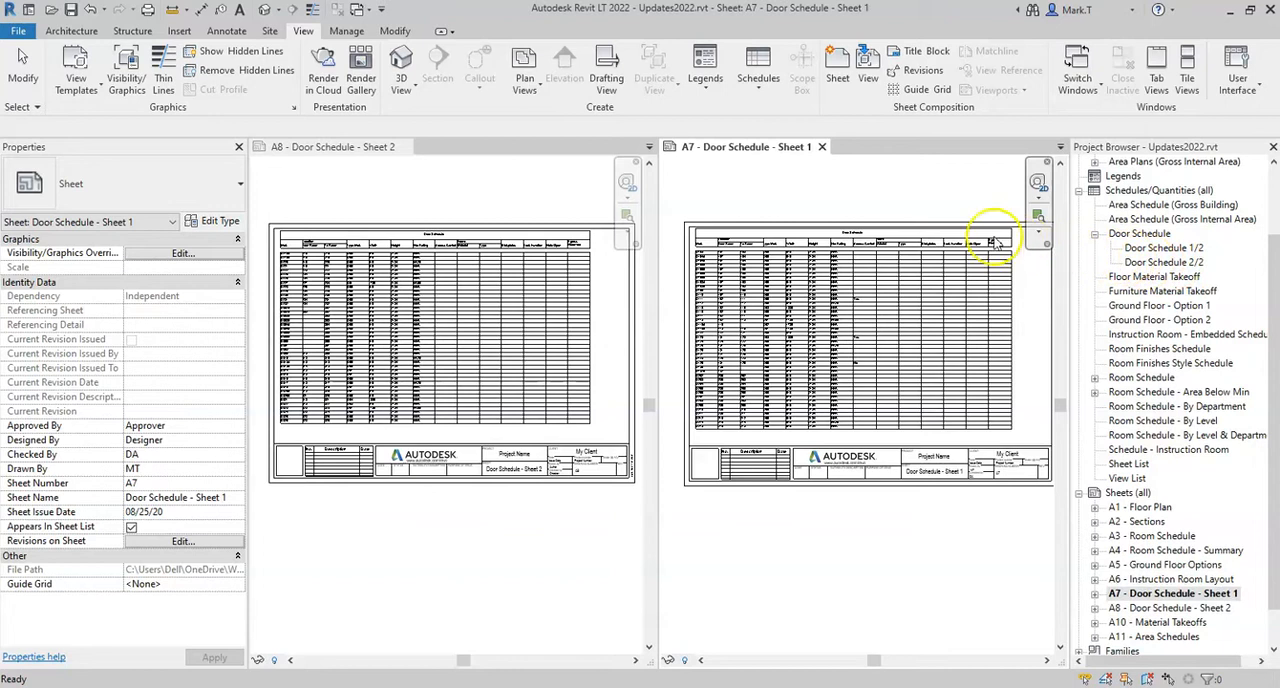
{"action": "left_click", "coordinate": [870, 198]}
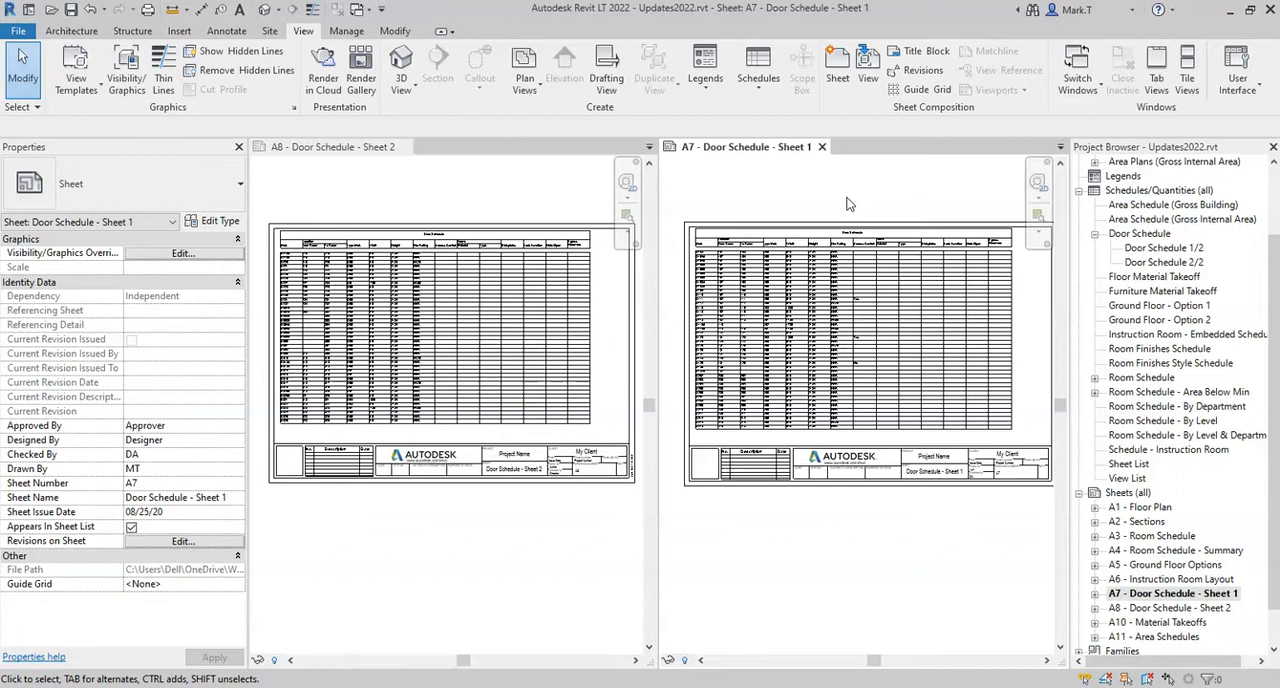
{"action": "left_click", "coordinate": [1160, 87]}
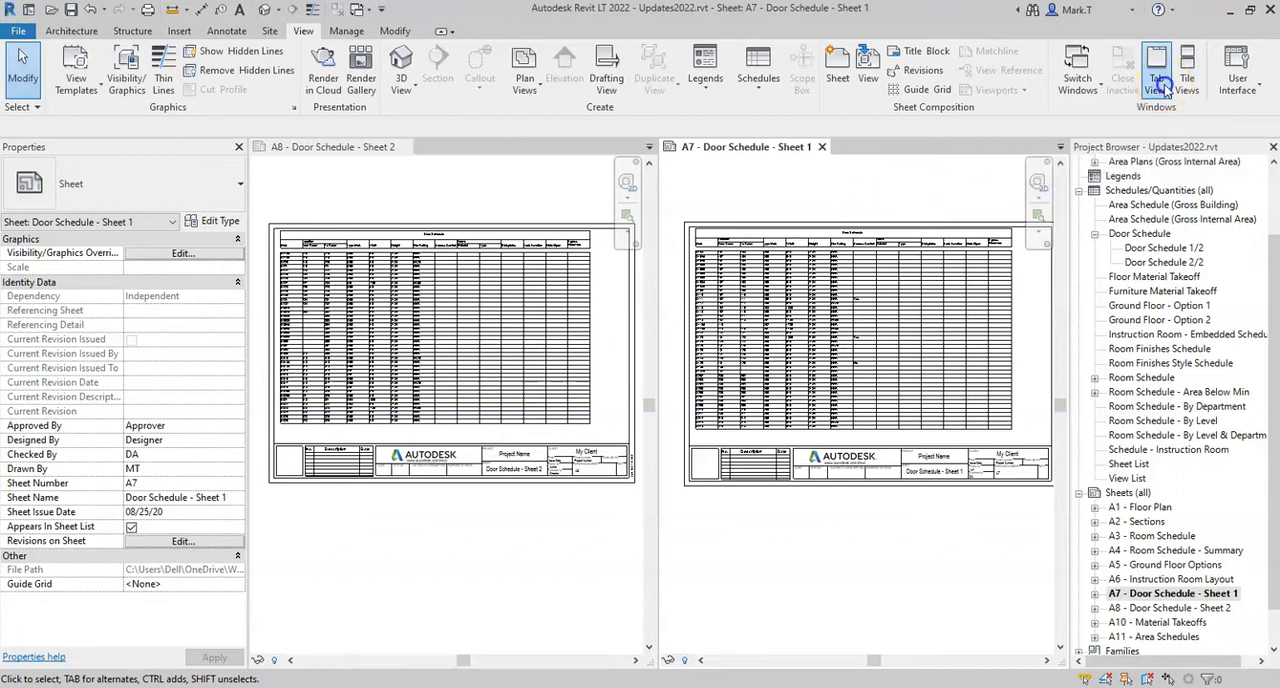
Check the schedule segment on sheet A7, and open the full Door Schedule view
{"action": "middle_click_drag", "start_coordinate": [735, 337], "coordinate": [866, 354]}
{"action": "scroll", "coordinate": [600, 350], "scroll_direction": "up", "scroll_amount": 3}
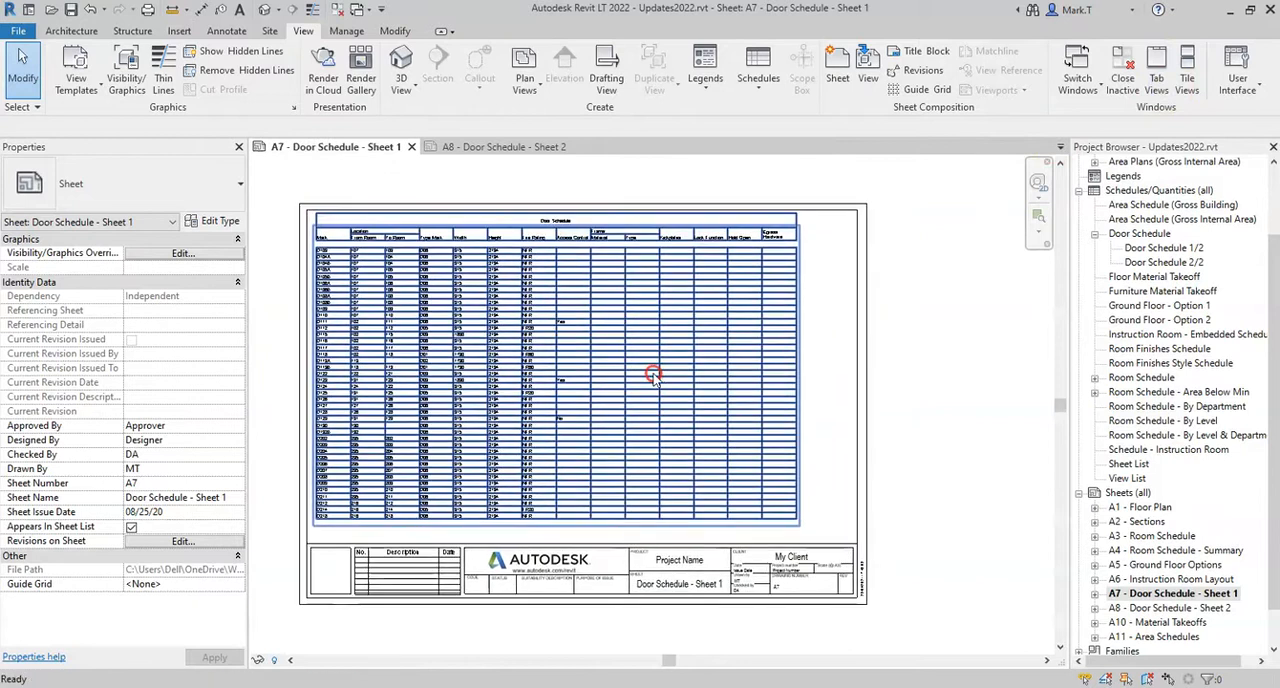
{"action": "double_click", "coordinate": [1136, 236]}
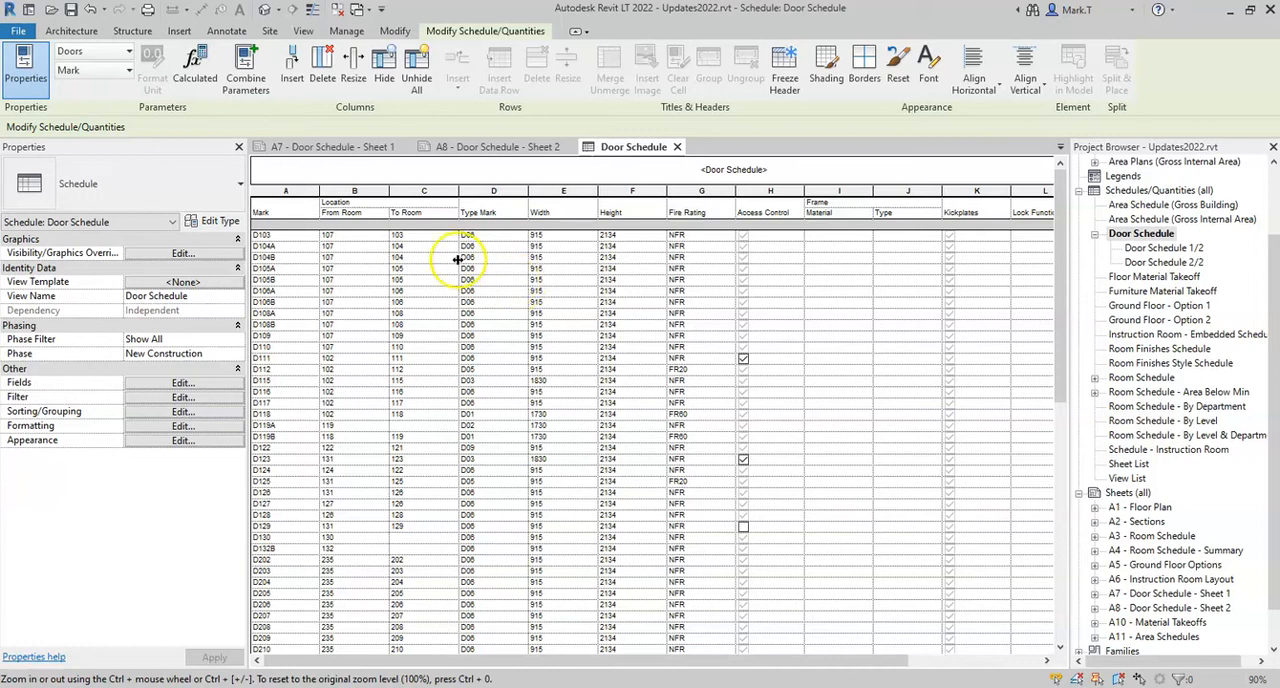
Export the Door Schedule report to the Desktop as a comma-delimited CSV file named Door Schedule, including title, column headers and group headers
{"action": "left_click", "coordinate": [23, 34]}
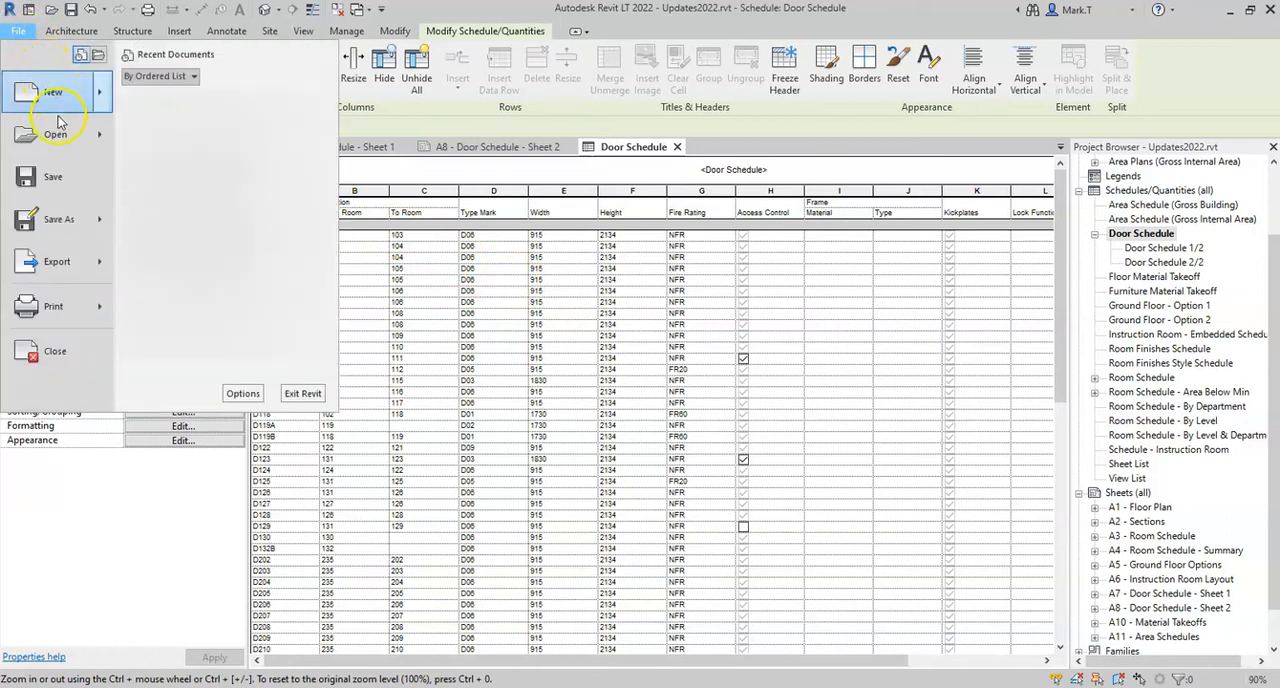
{"action": "left_click", "coordinate": [80, 266]}
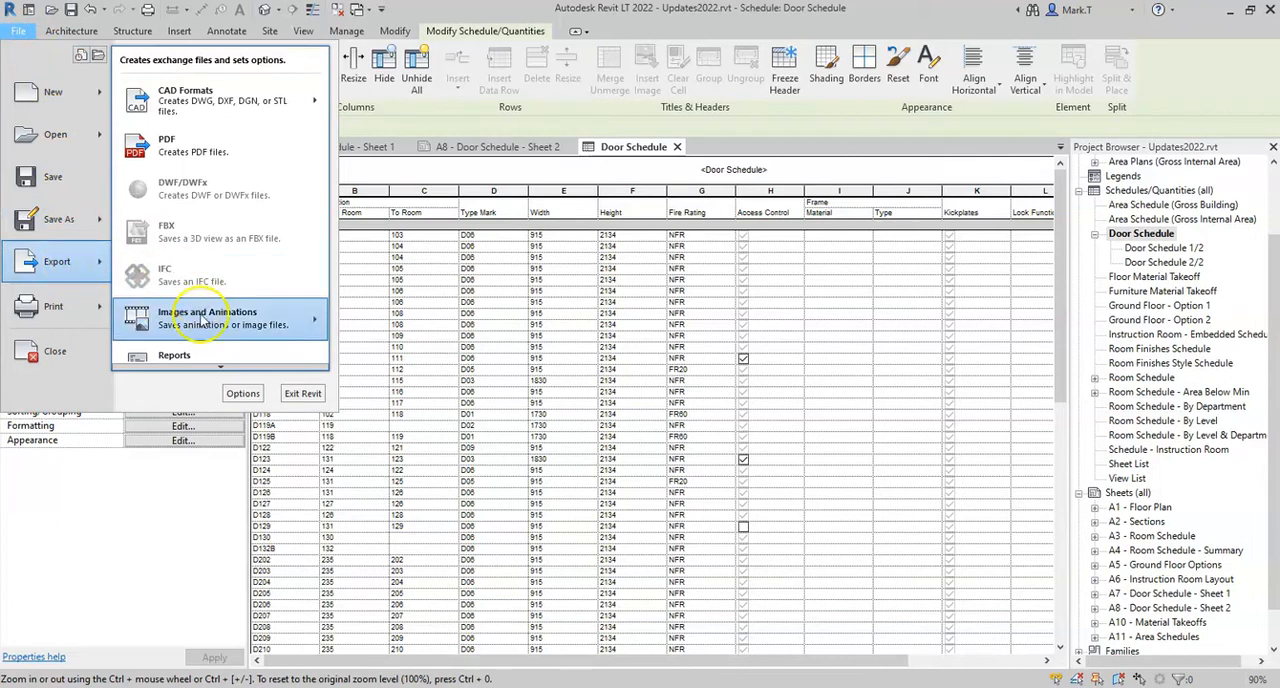
{"action": "mouse_move", "coordinate": [220, 367]}
{"action": "mouse_move", "coordinate": [215, 305]}
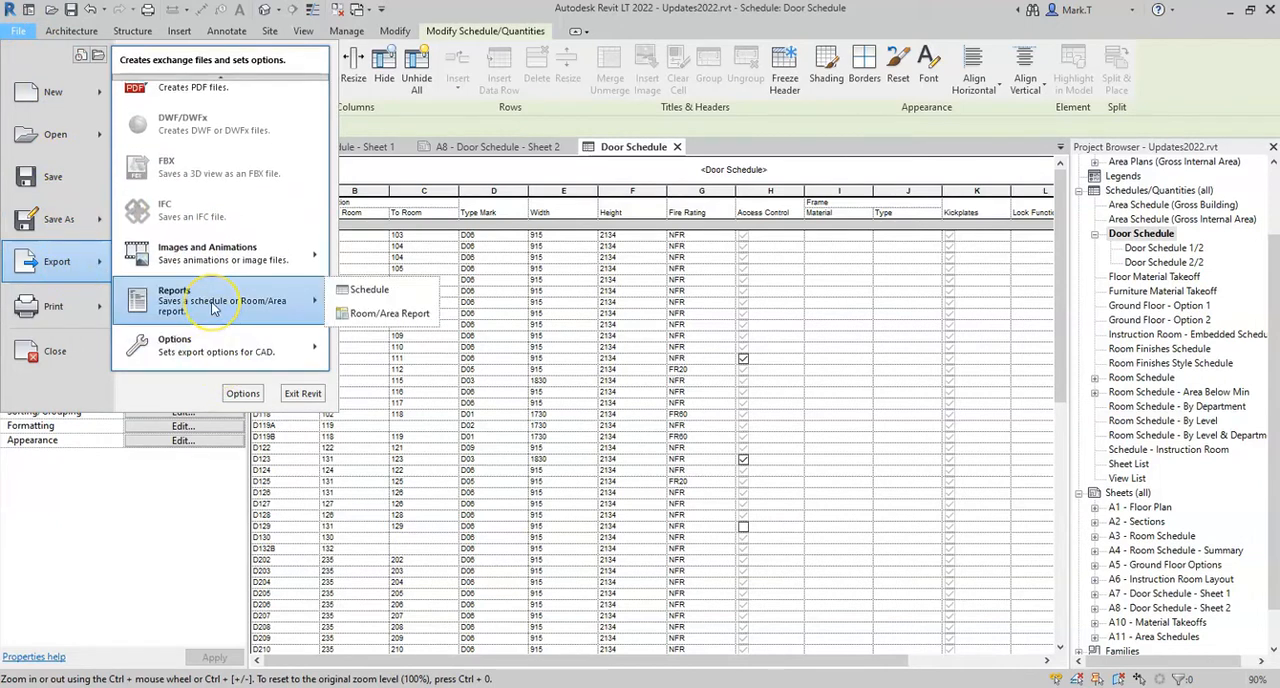
{"action": "left_click", "coordinate": [370, 290]}
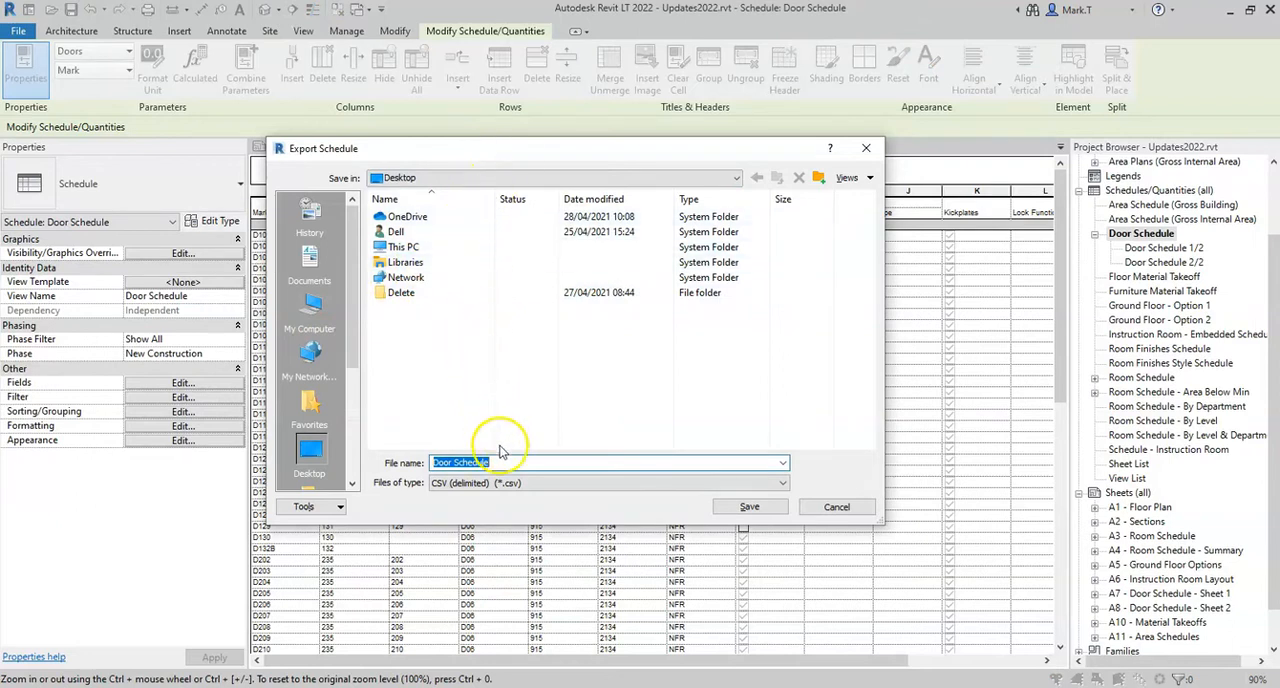
{"action": "left_click", "coordinate": [784, 483]}
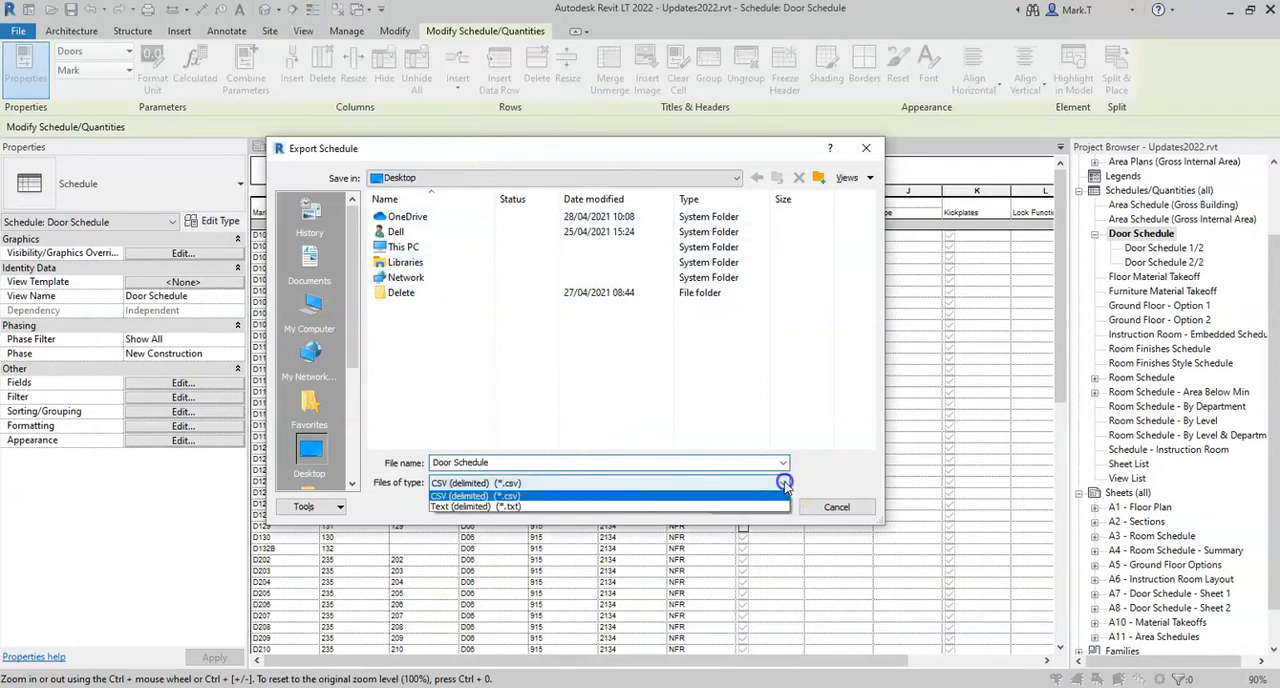
{"action": "left_click", "coordinate": [545, 498]}
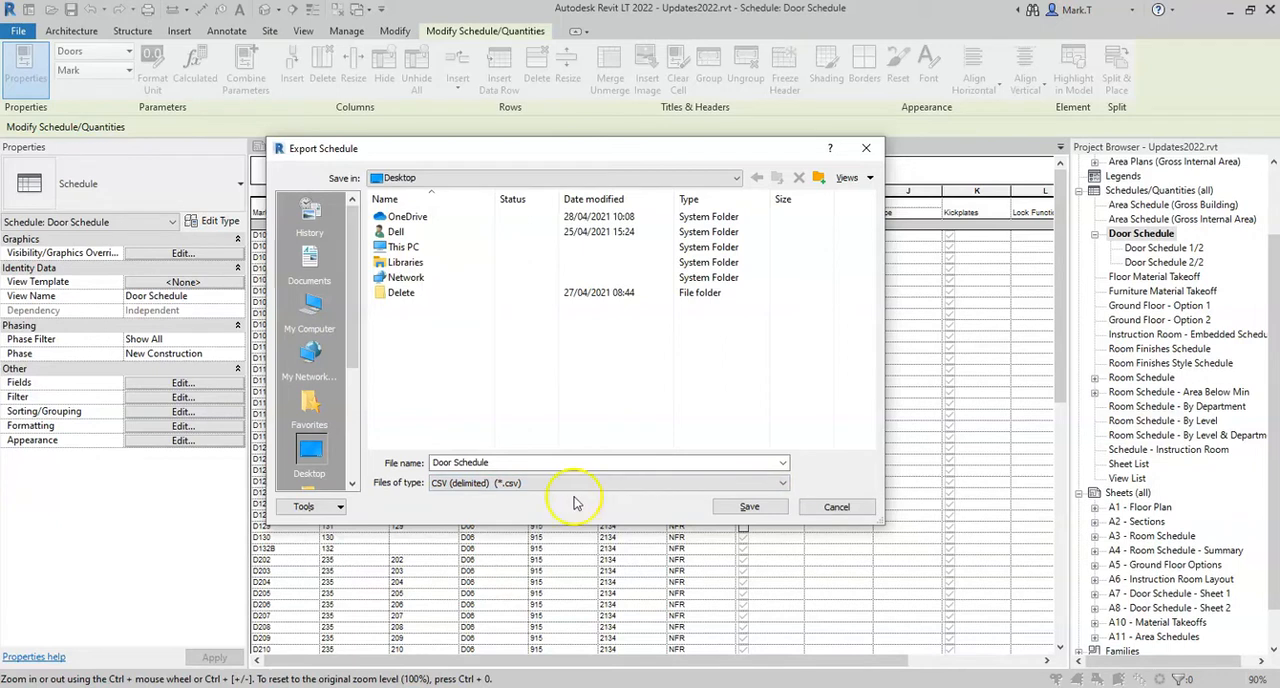
{"action": "left_click", "coordinate": [745, 507]}
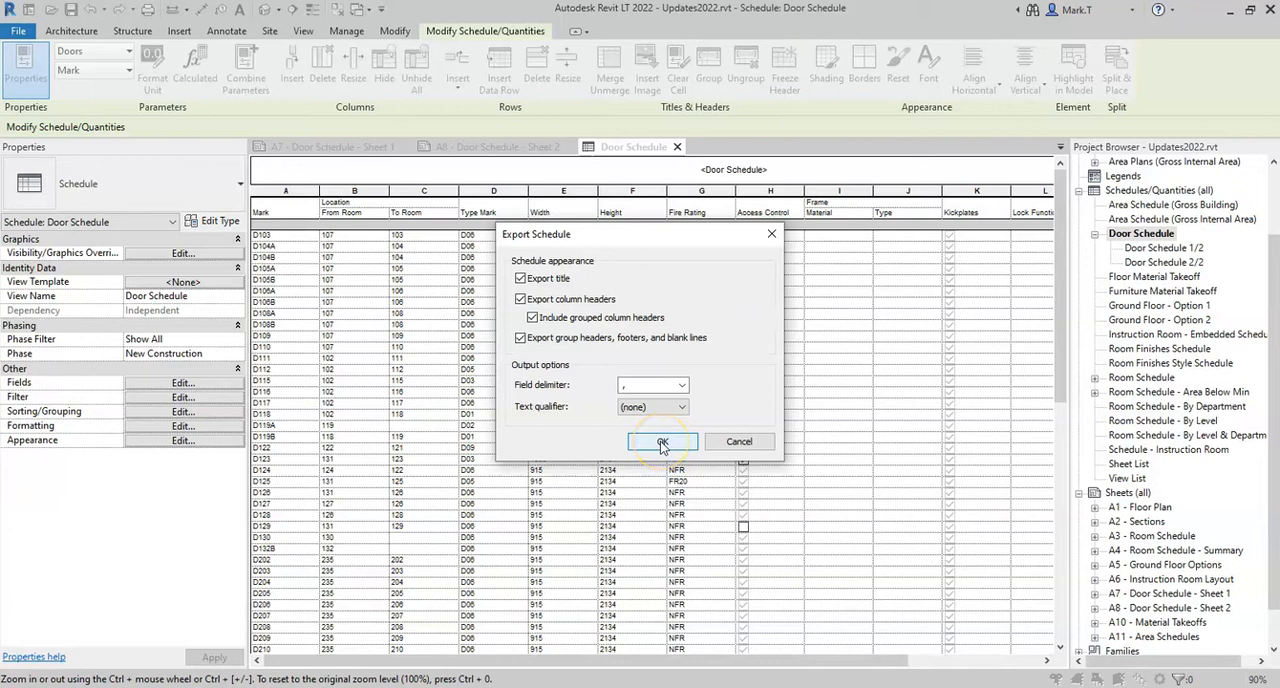
{"action": "left_click", "coordinate": [662, 442]}
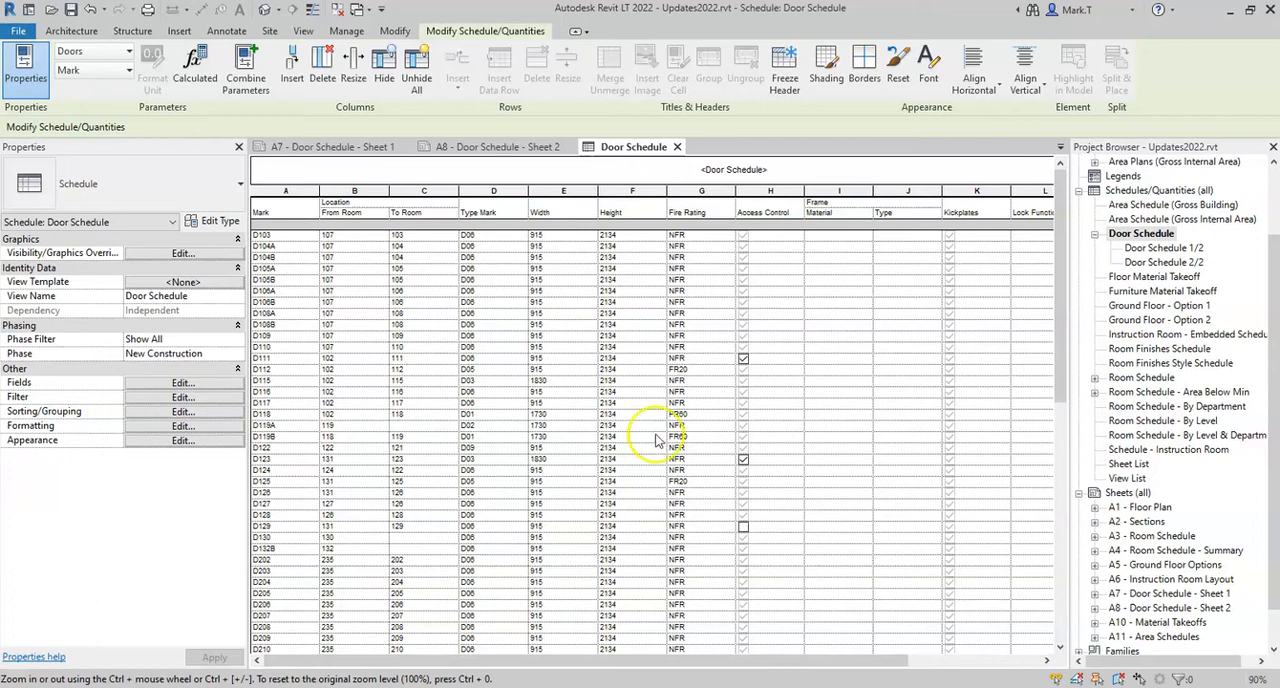
Create a new <Multi-Category> schedule named Multi-Category Schedule for the New Construction phase
{"action": "left_click", "coordinate": [305, 33]}
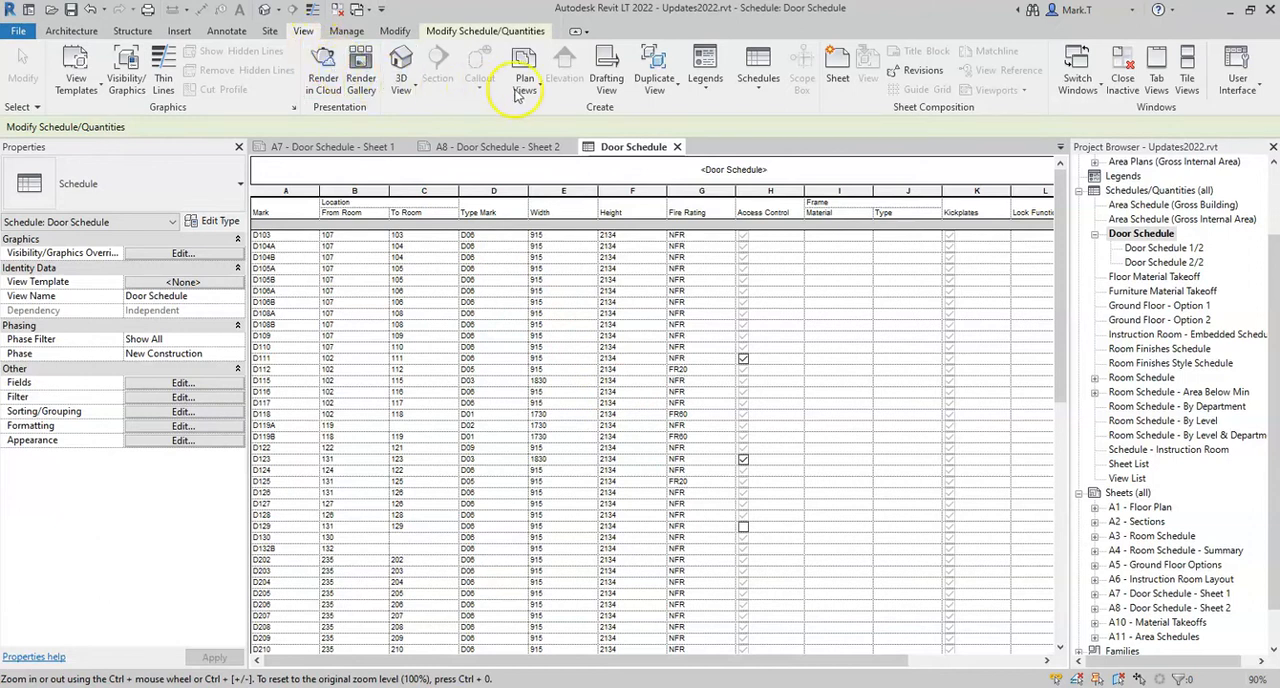
{"action": "left_click", "coordinate": [757, 80]}
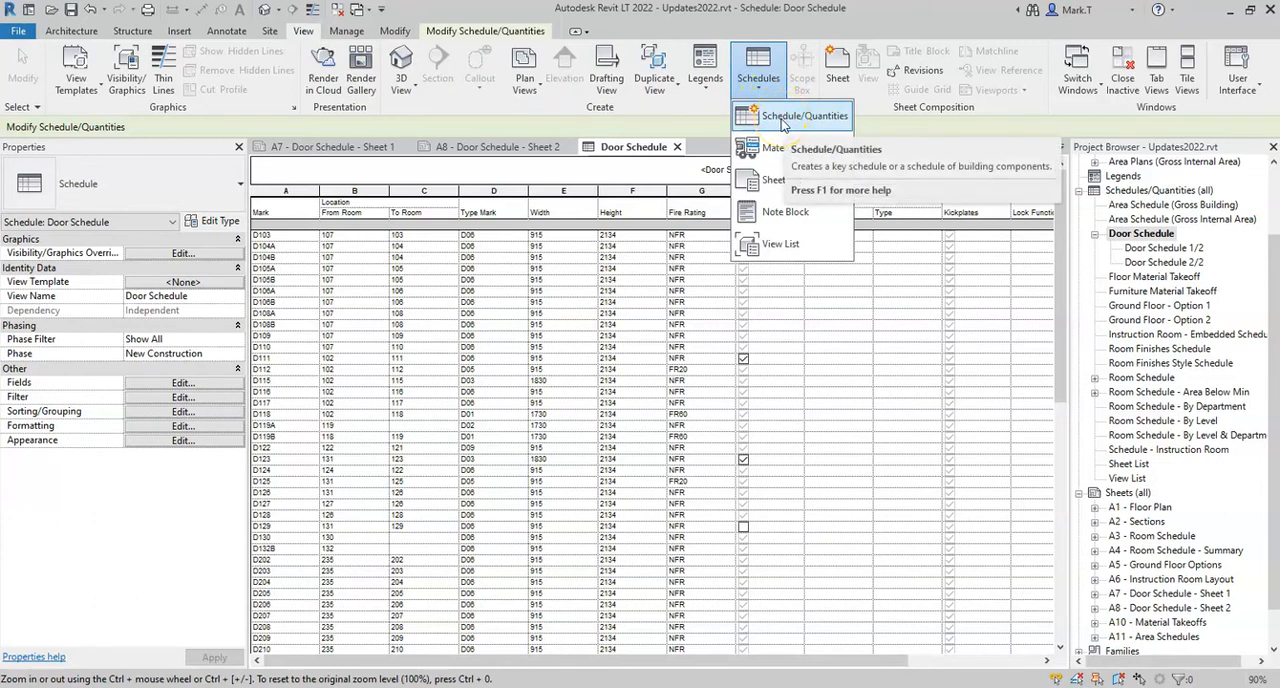
{"action": "left_click", "coordinate": [783, 119]}
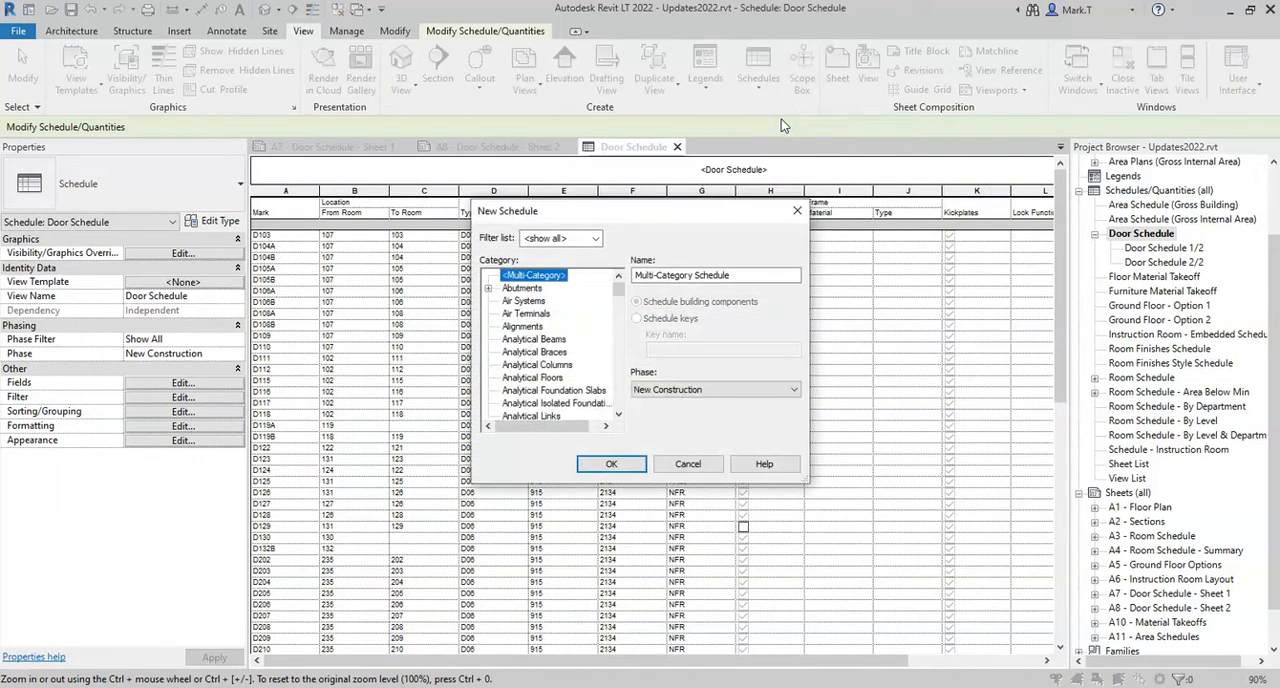
{"action": "left_click_drag", "start_coordinate": [808, 484], "coordinate": [905, 612]}
{"action": "left_click_drag", "start_coordinate": [683, 216], "coordinate": [568, 160]}
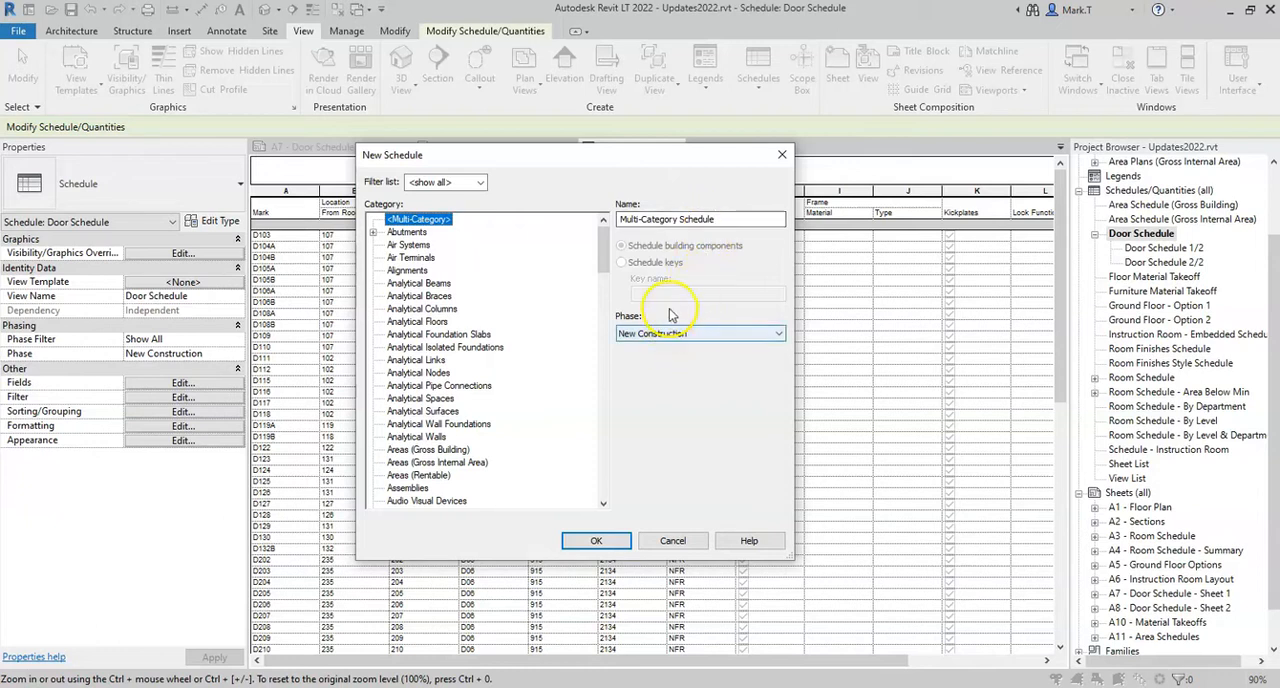
{"action": "left_click", "coordinate": [596, 541]}
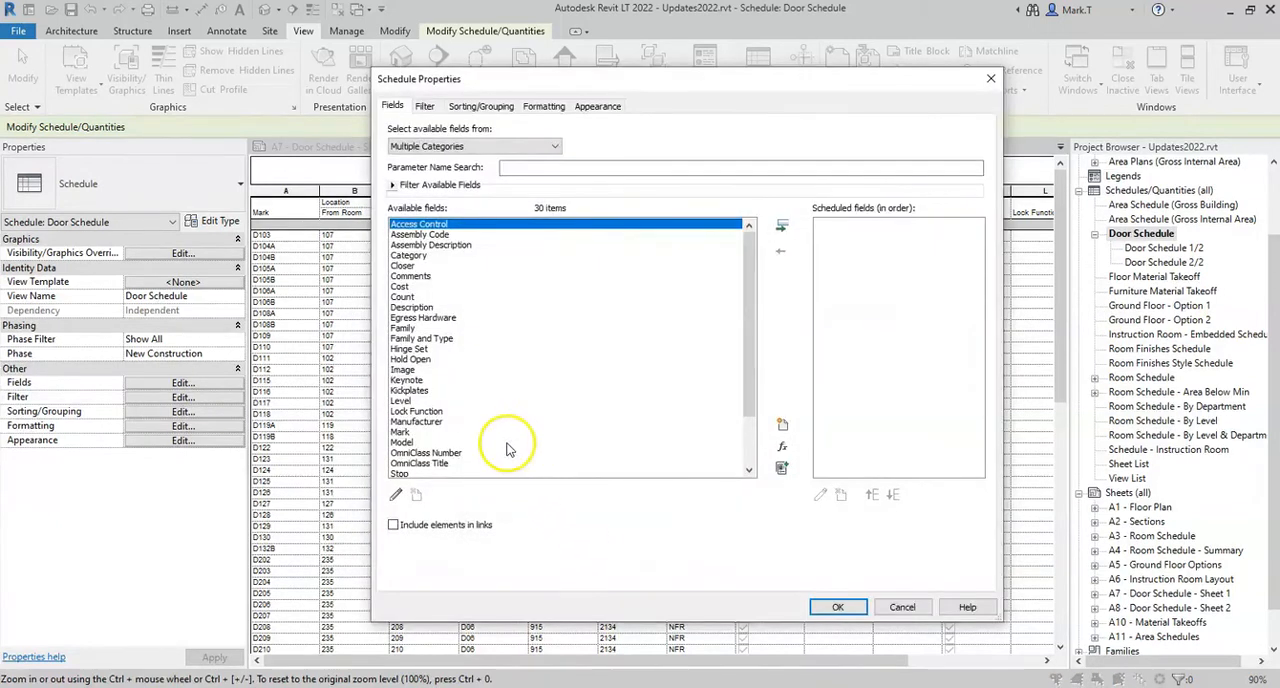
Add the fields Category, Family, Type and Count, in that order, to the new multi-category schedule
{"action": "left_click", "coordinate": [455, 329]}
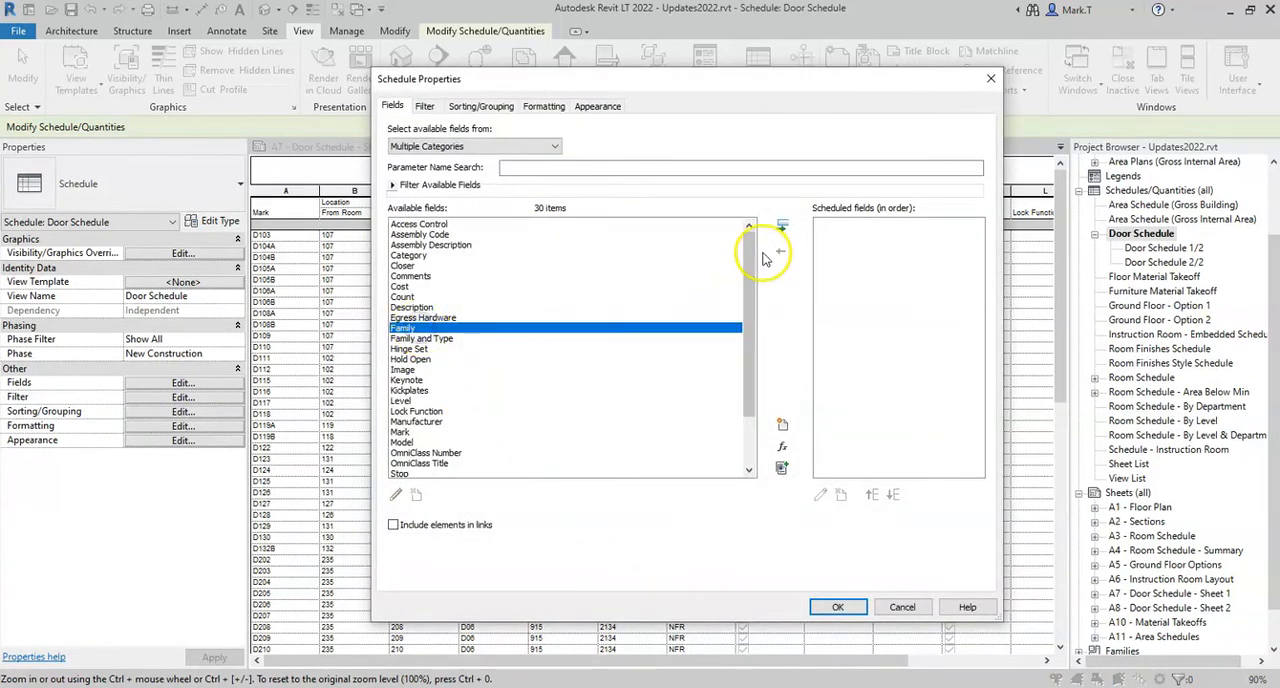
{"action": "left_click", "coordinate": [420, 256]}
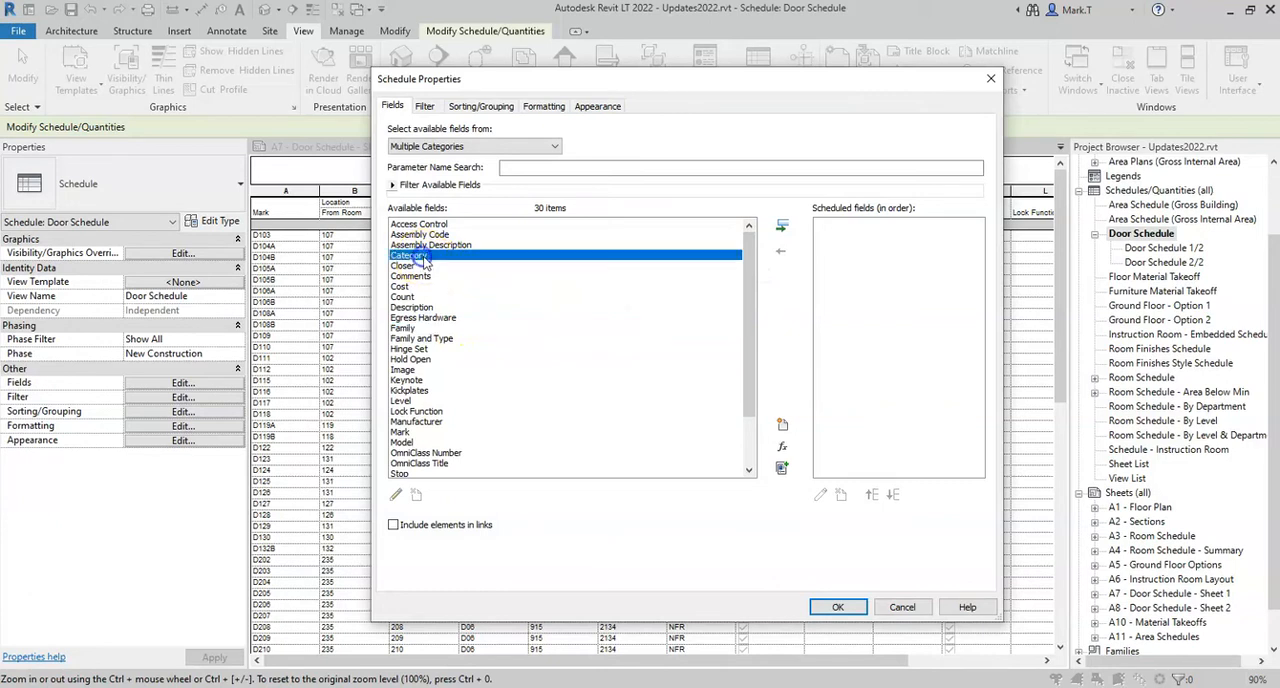
{"action": "left_click", "coordinate": [781, 225]}
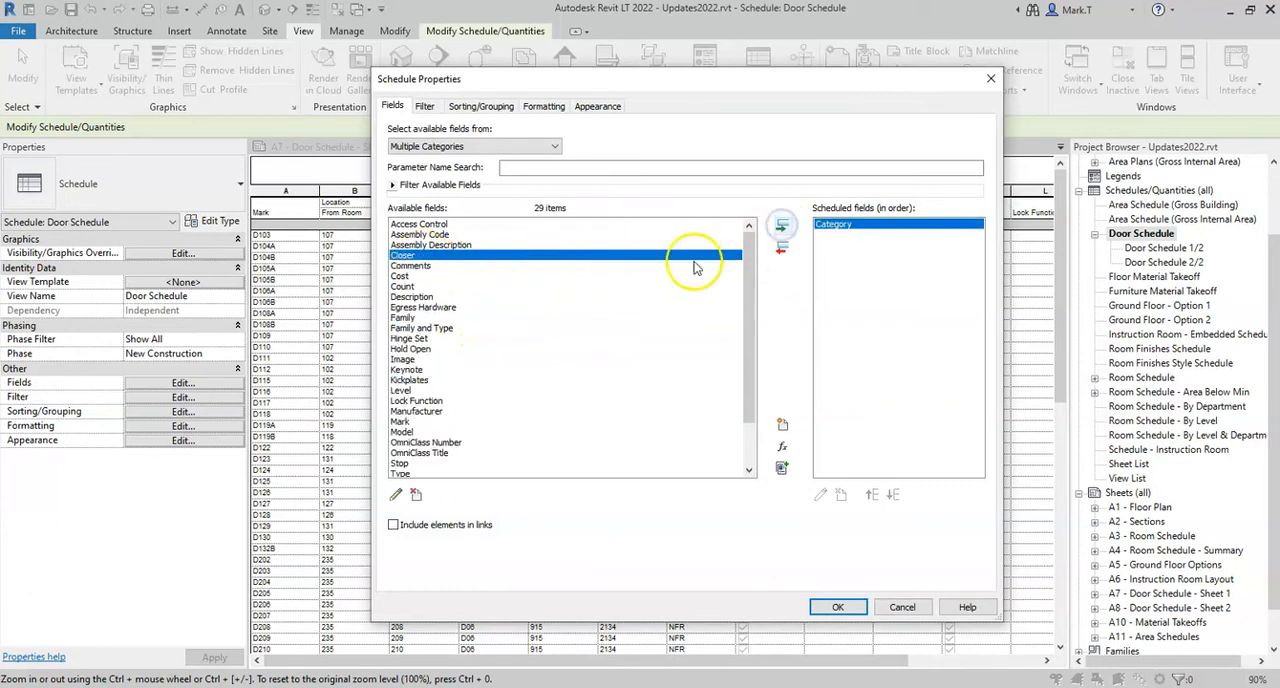
{"action": "left_click", "coordinate": [410, 318]}
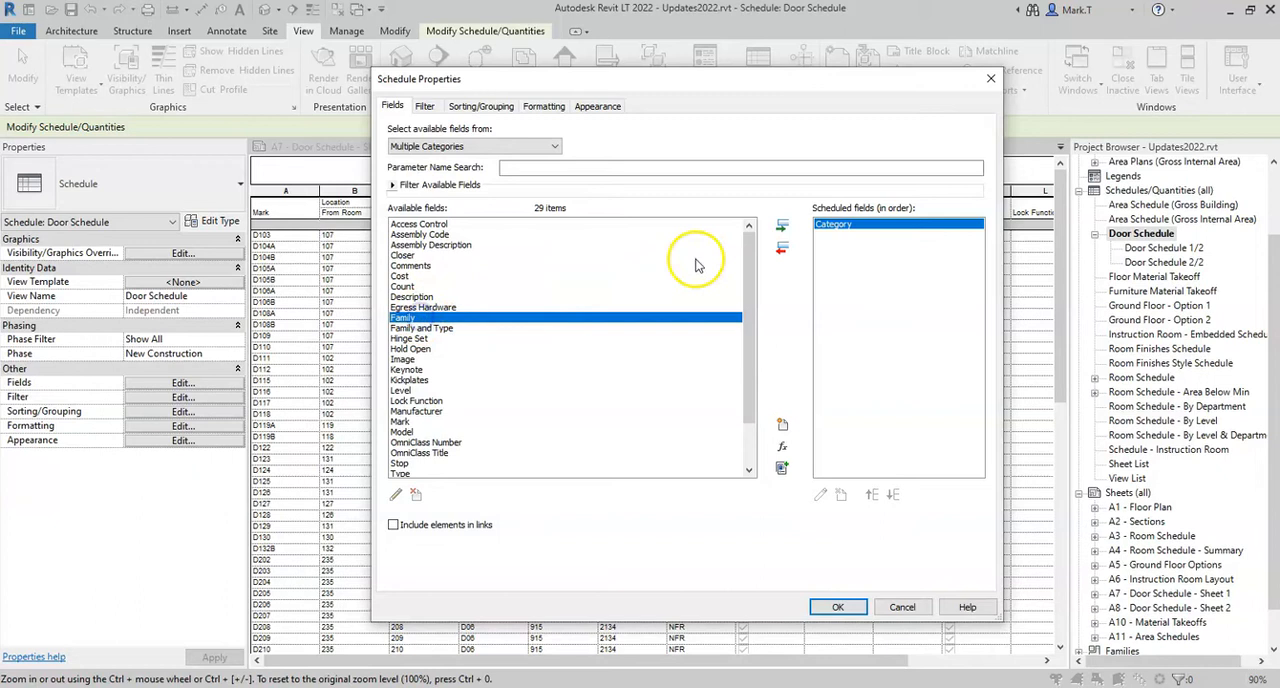
{"action": "left_click", "coordinate": [781, 229]}
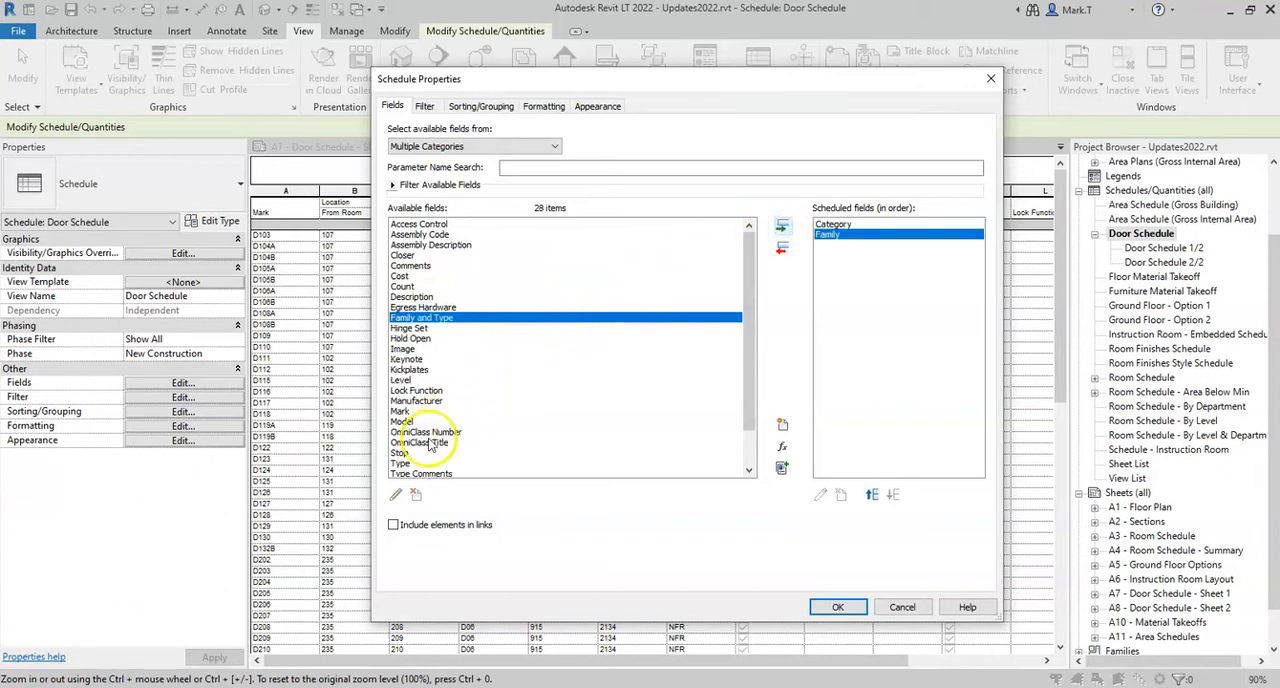
{"action": "left_click", "coordinate": [405, 464]}
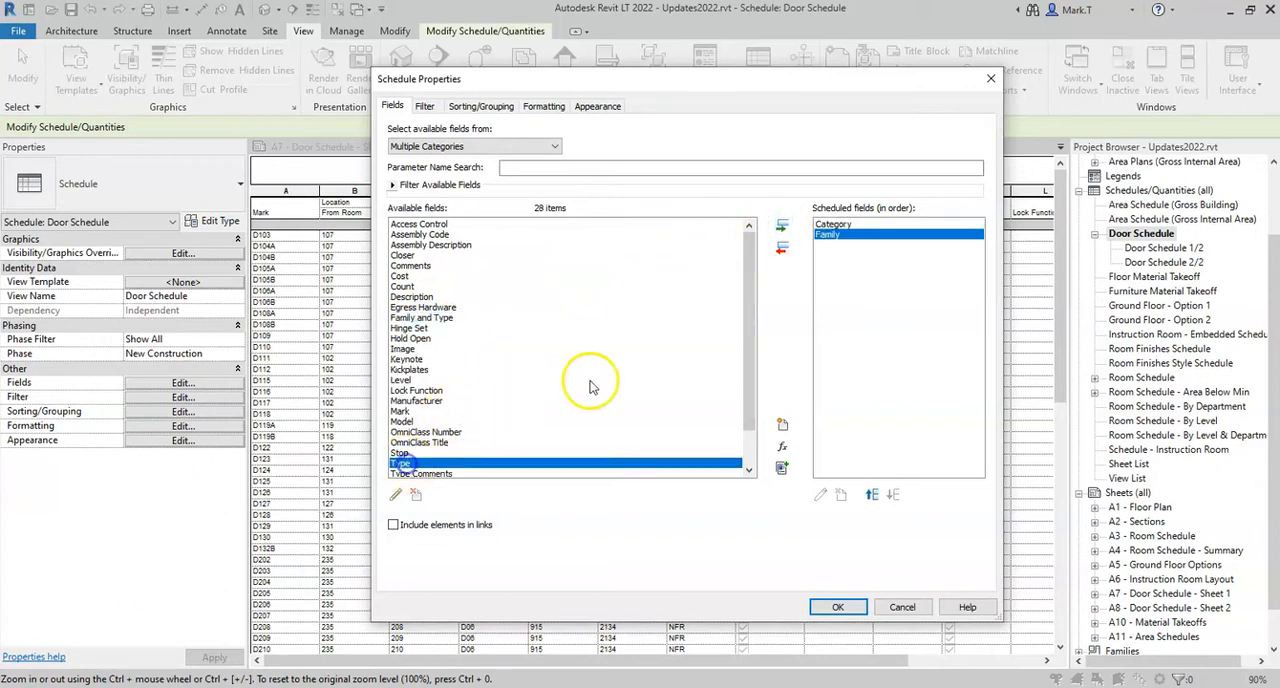
{"action": "left_click", "coordinate": [782, 226]}
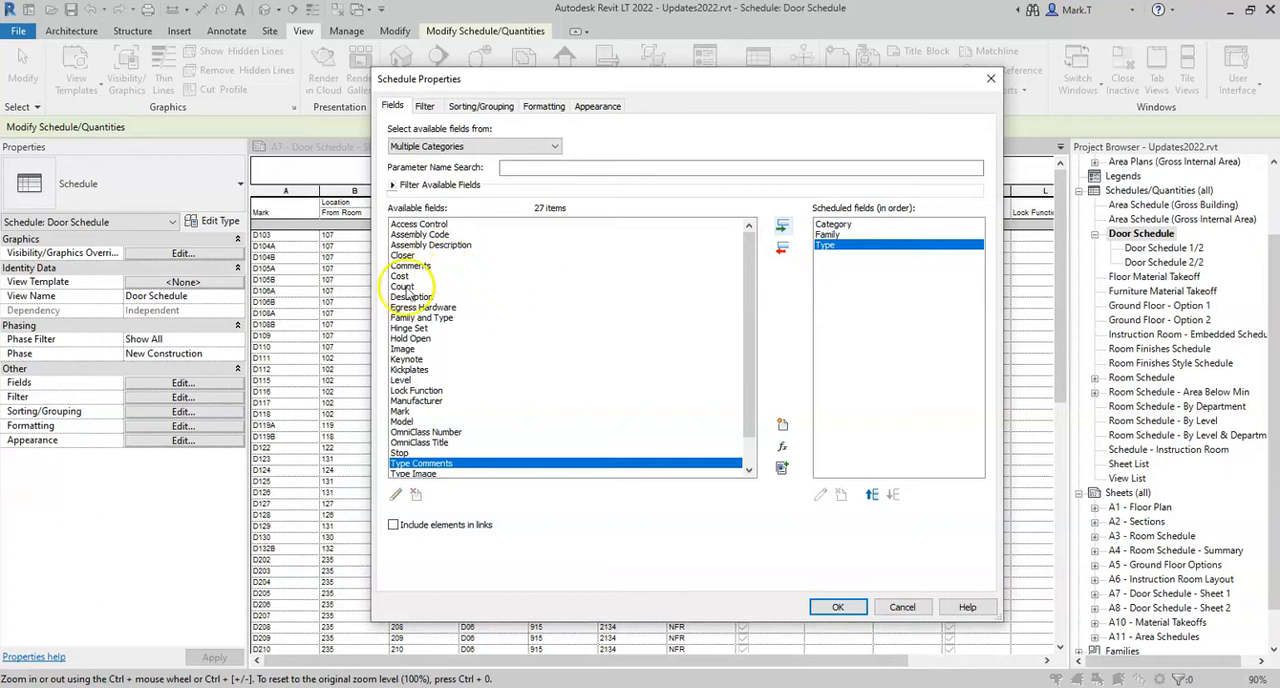
{"action": "left_click", "coordinate": [506, 286]}
{"action": "left_click", "coordinate": [782, 228]}
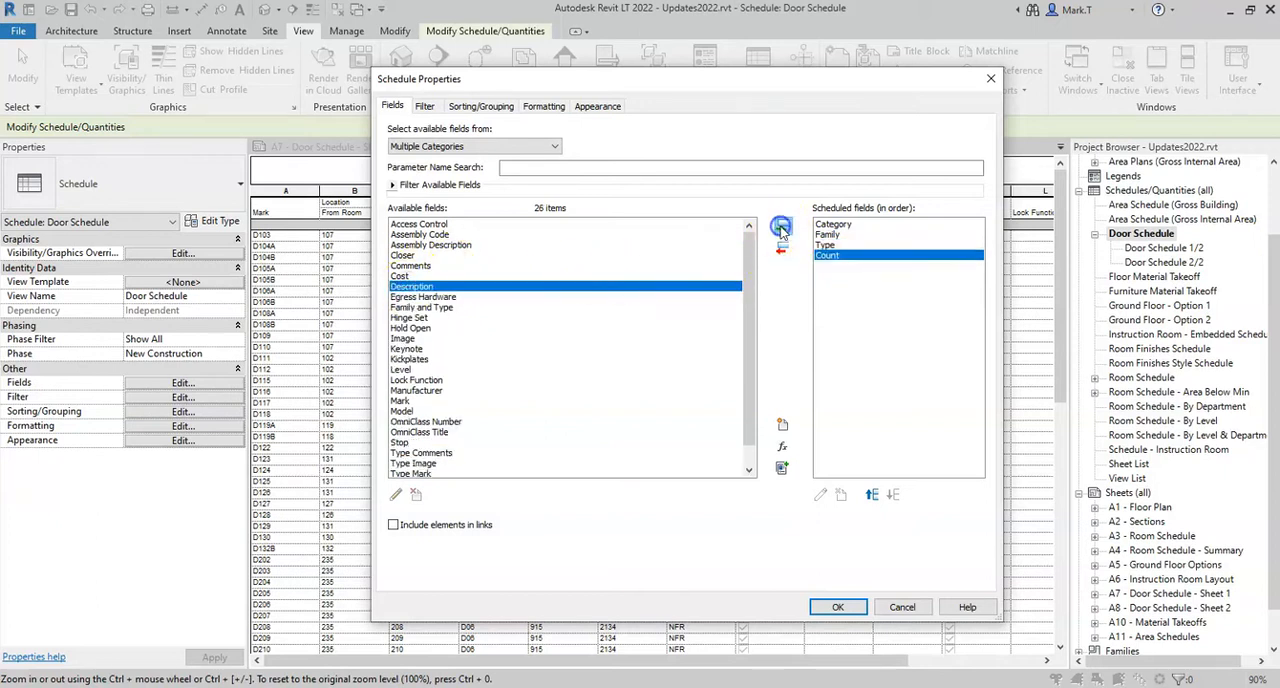
Sort the multi-category schedule by Category, Family and Type in ascending order, with itemizing of every instance turned off
{"action": "left_click", "coordinate": [485, 106]}
{"action": "left_click", "coordinate": [492, 131]}
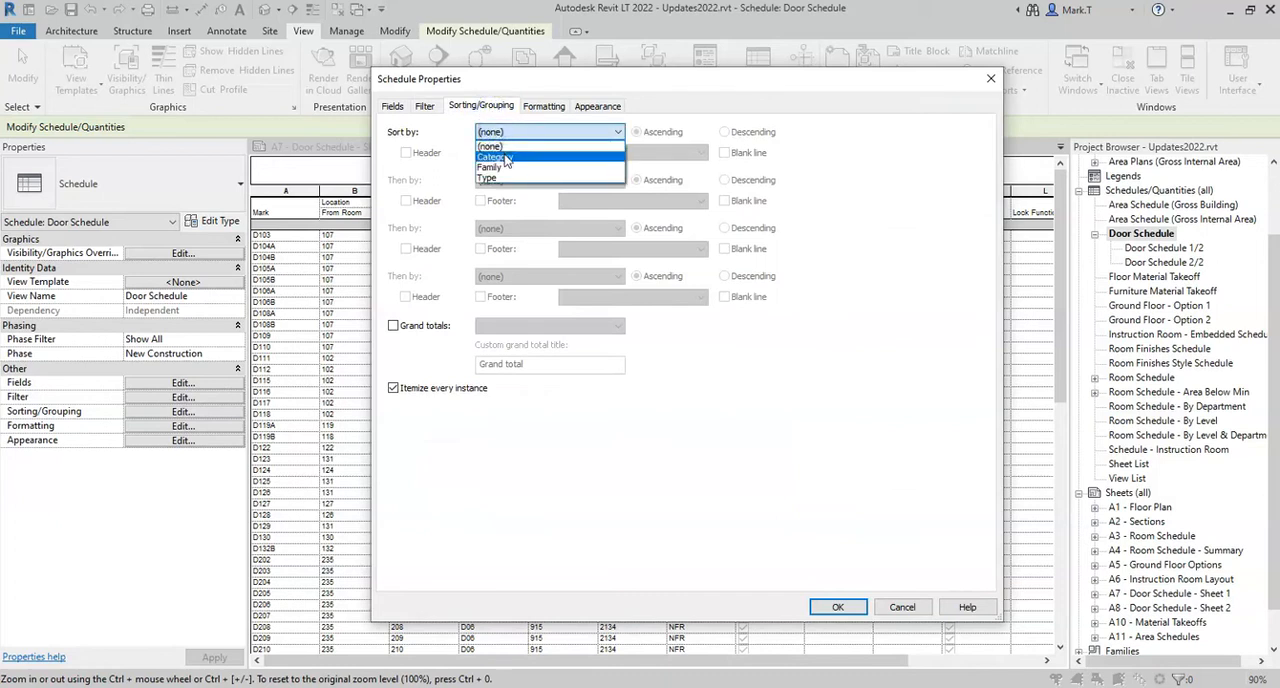
{"action": "left_click", "coordinate": [505, 158]}
{"action": "left_click", "coordinate": [505, 180]}
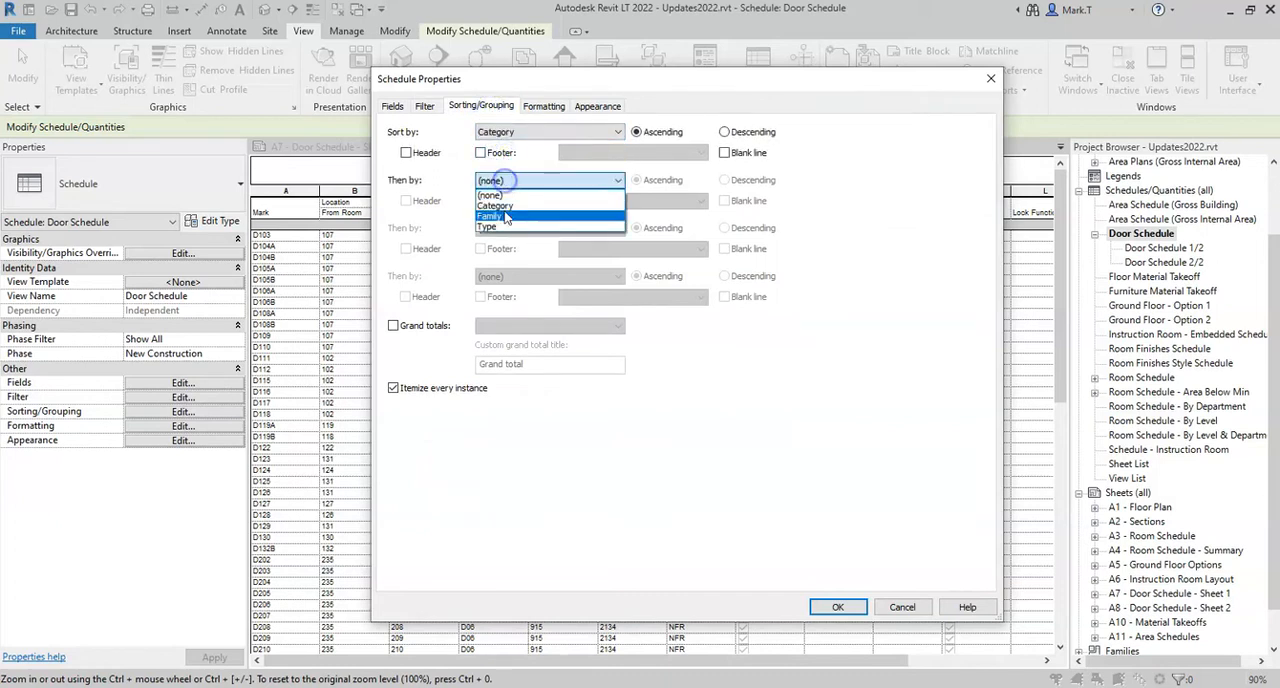
{"action": "left_click", "coordinate": [505, 218]}
{"action": "left_click", "coordinate": [505, 228]}
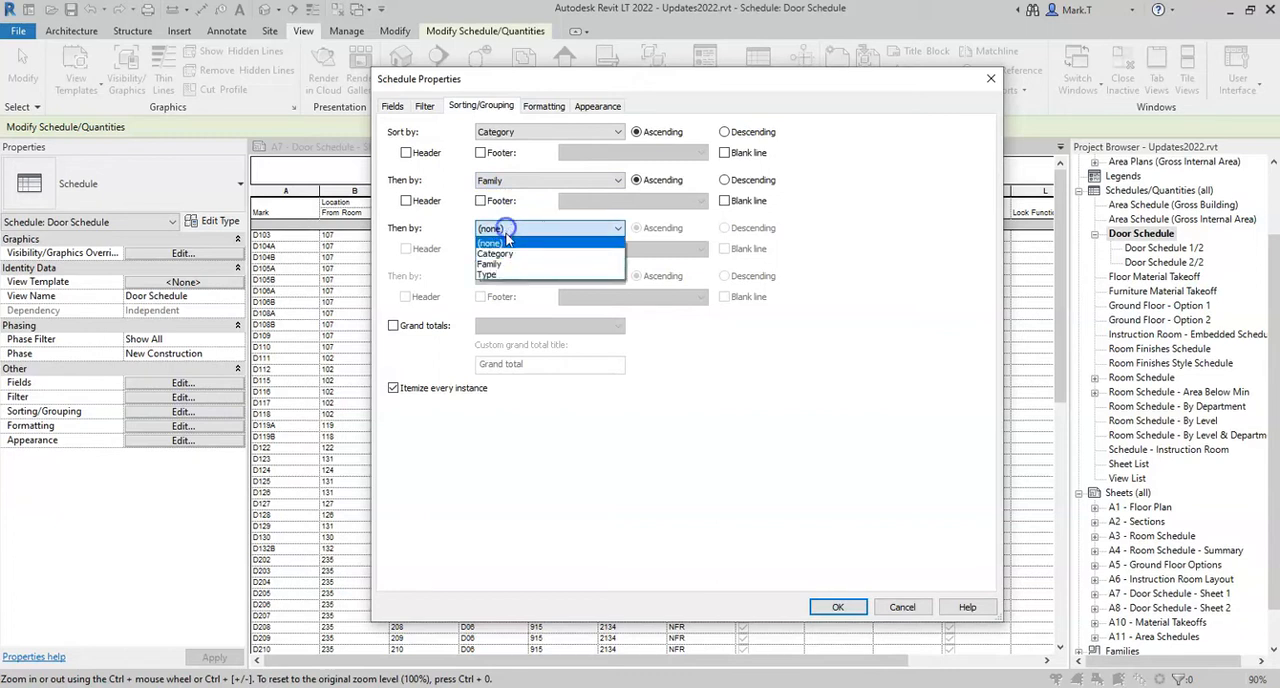
{"action": "left_click", "coordinate": [505, 275]}
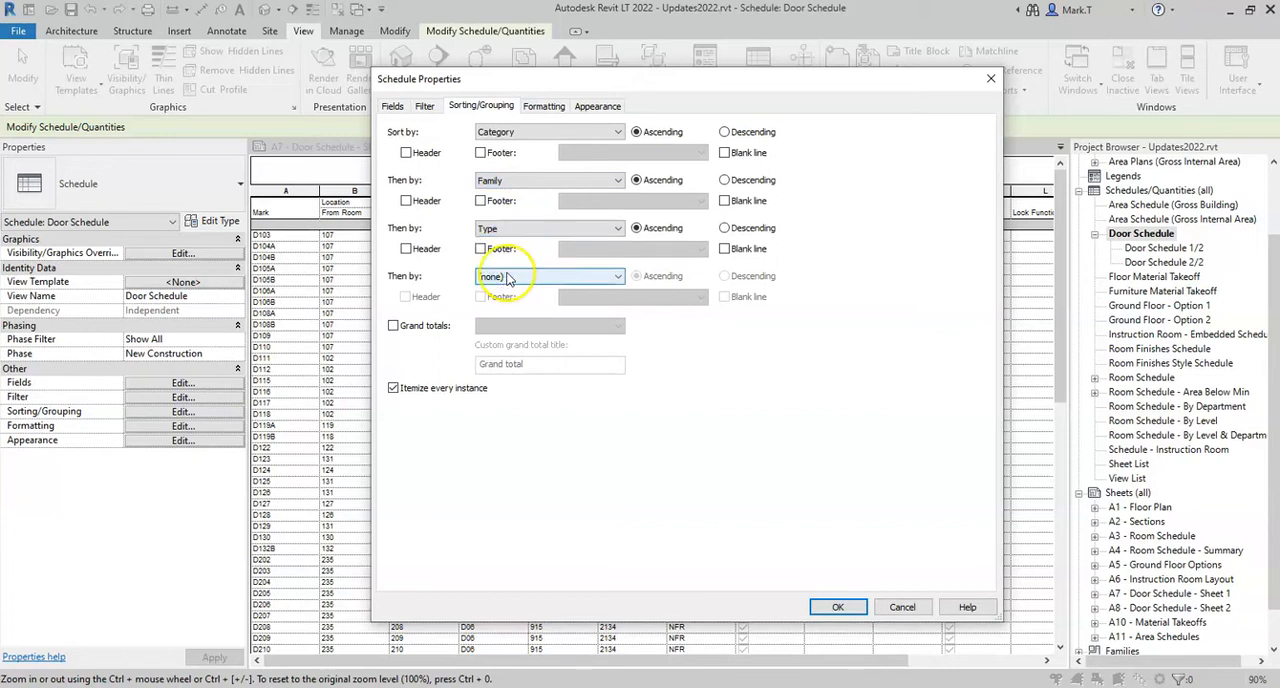
{"action": "left_click", "coordinate": [393, 388]}
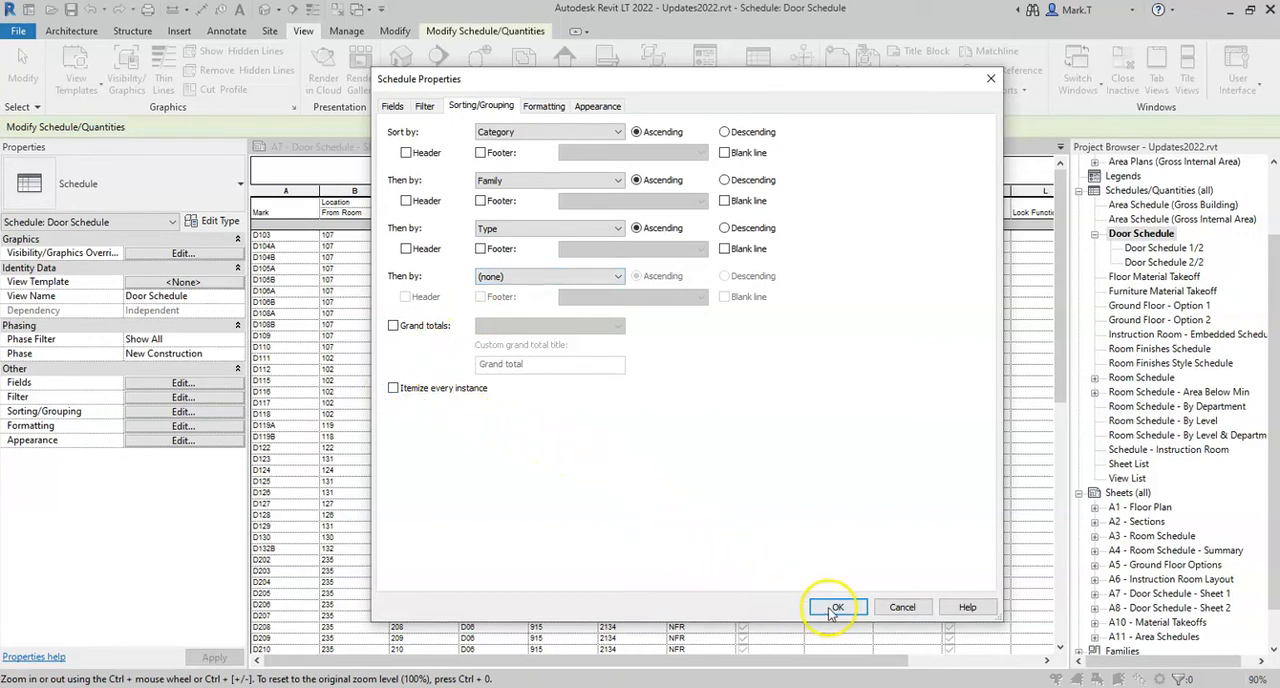
{"action": "left_click", "coordinate": [833, 609]}
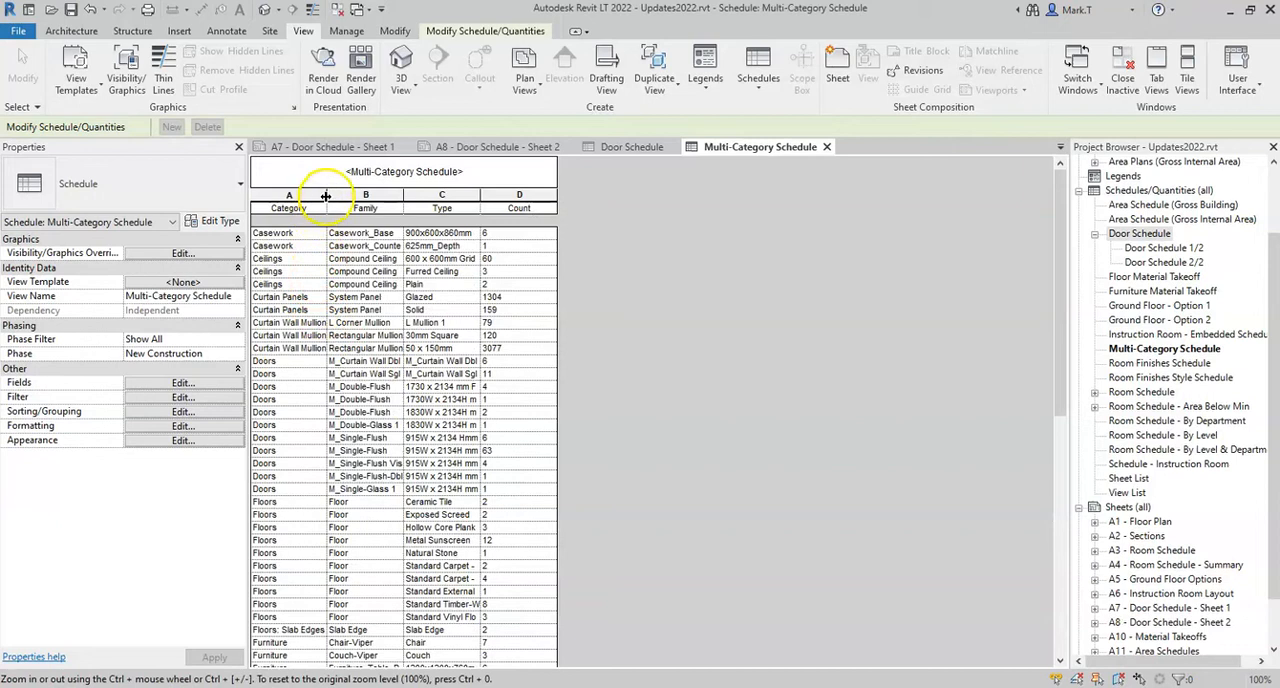
Widen the Category column of the Multi-Category Schedule, and review the categories listed from ceilings and floors down to railings, roofs and stairs
{"action": "left_click_drag", "start_coordinate": [326, 196], "coordinate": [357, 196]}
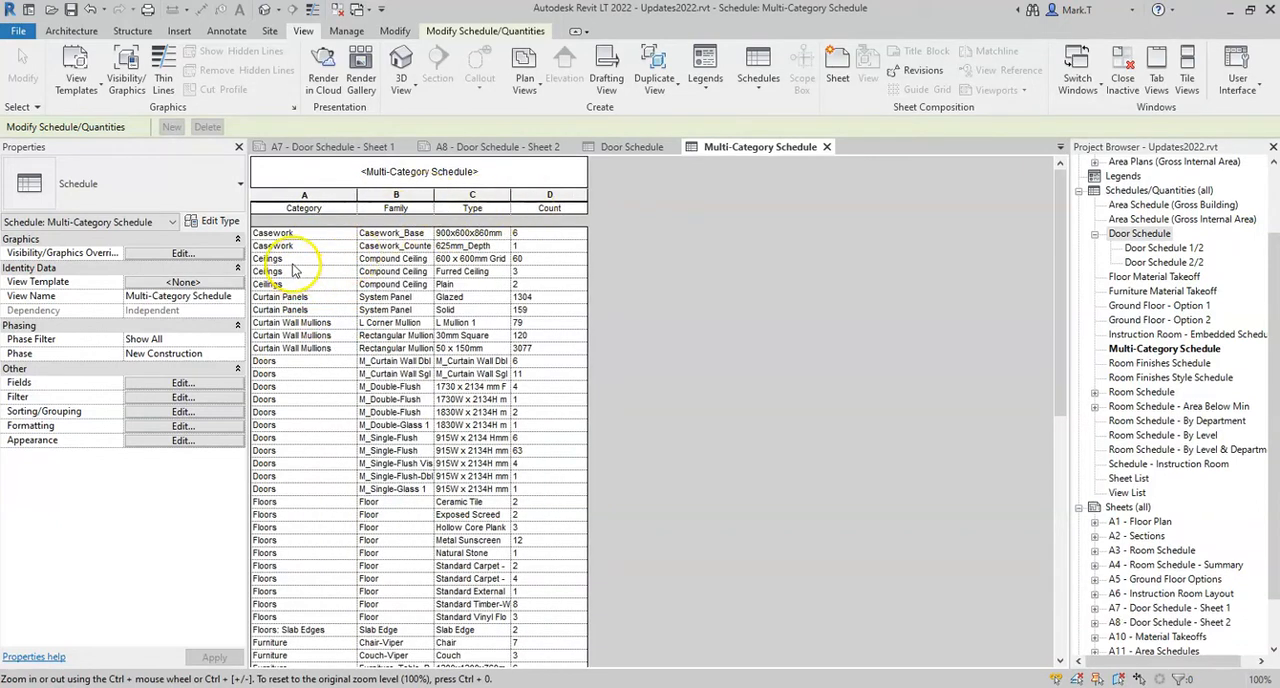
{"action": "left_click_drag", "start_coordinate": [290, 259], "coordinate": [295, 285]}
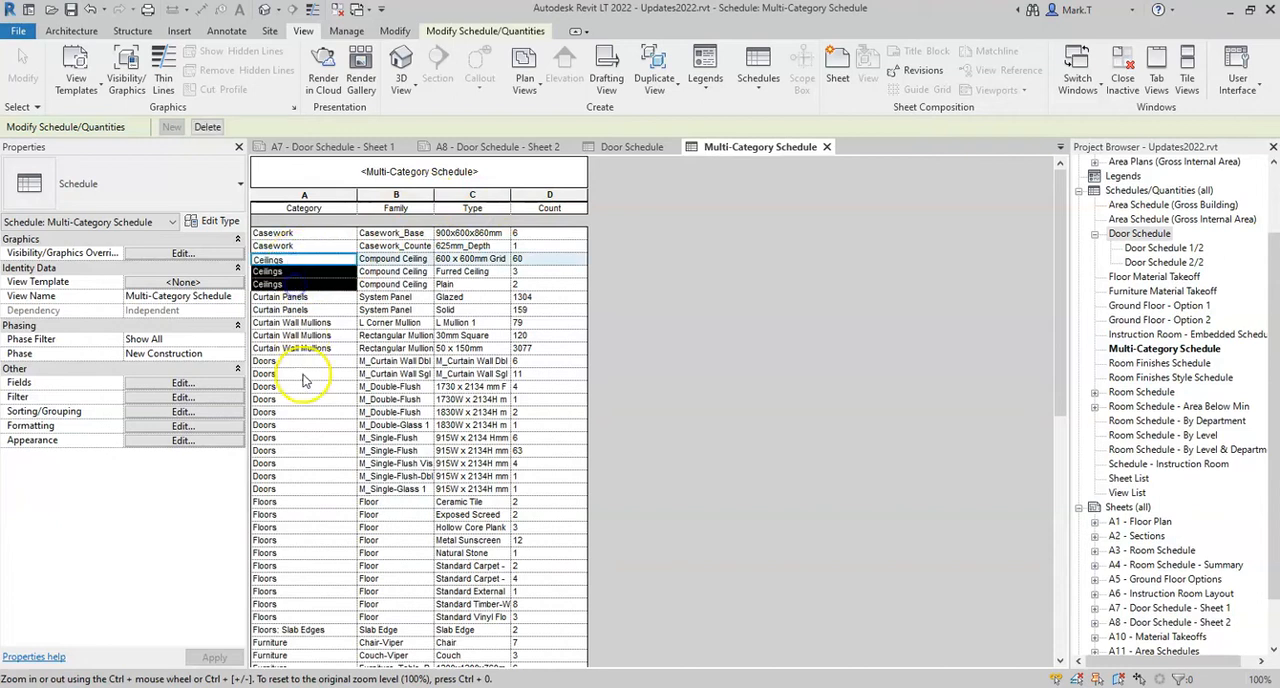
{"action": "left_click_drag", "start_coordinate": [290, 618], "coordinate": [292, 632]}
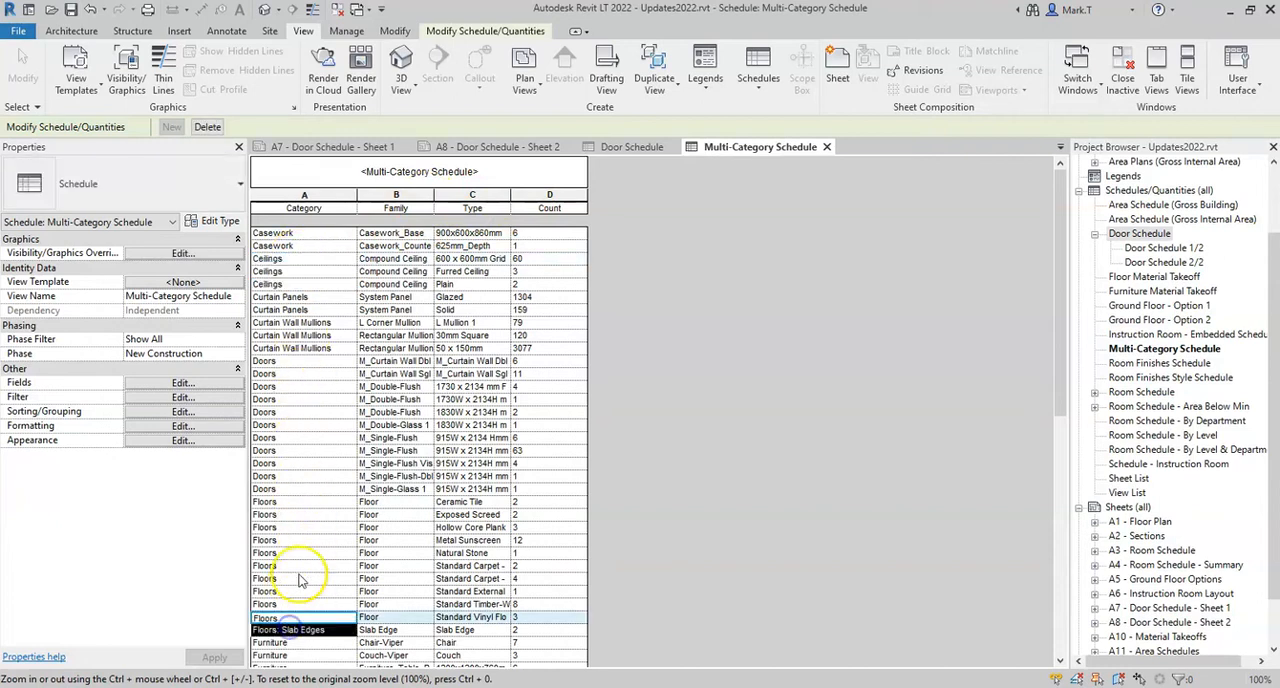
{"action": "scroll", "coordinate": [298, 540], "scroll_direction": "down", "scroll_amount": 9}
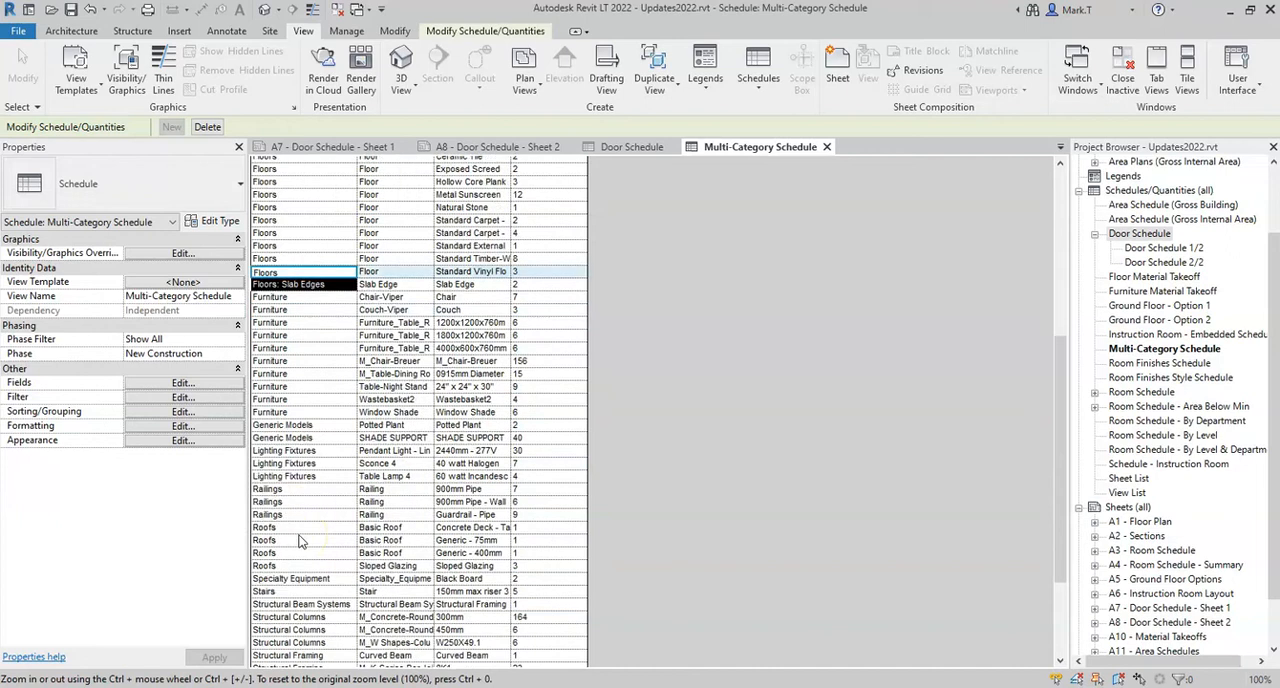
{"action": "left_click_drag", "start_coordinate": [292, 489], "coordinate": [292, 567]}
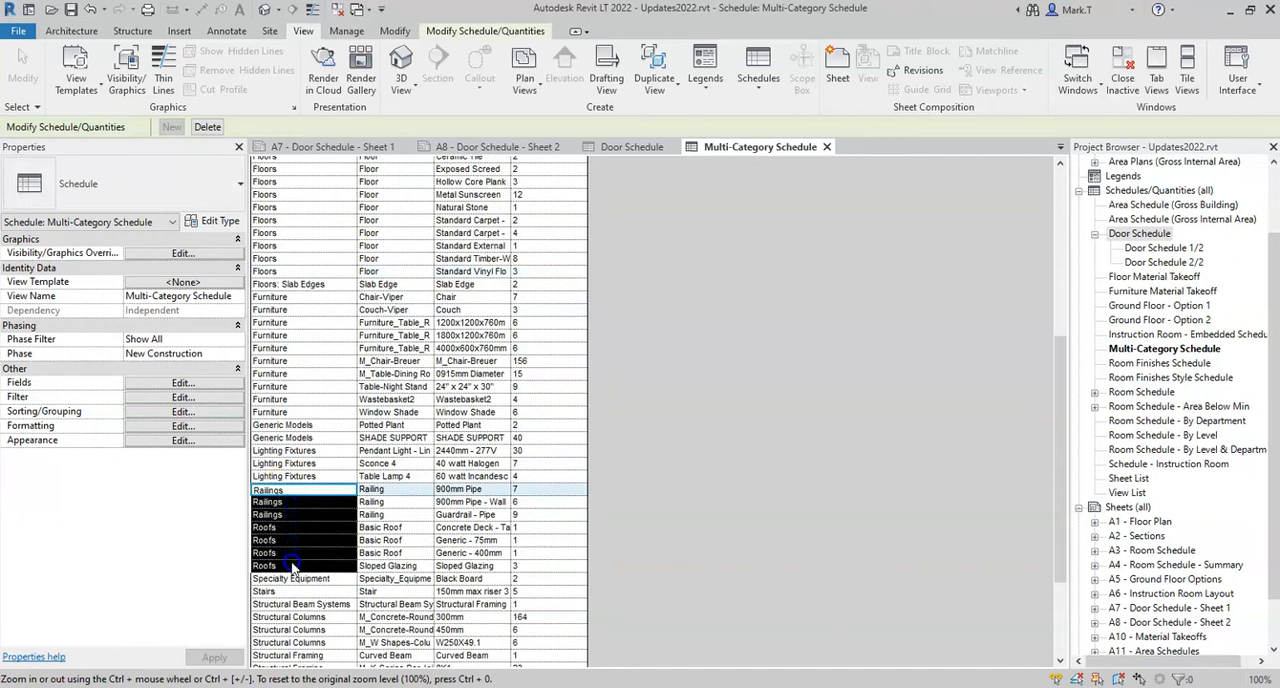
{"action": "scroll", "coordinate": [294, 566], "scroll_direction": "down", "scroll_amount": 4}
{"action": "left_click", "coordinate": [290, 452]}
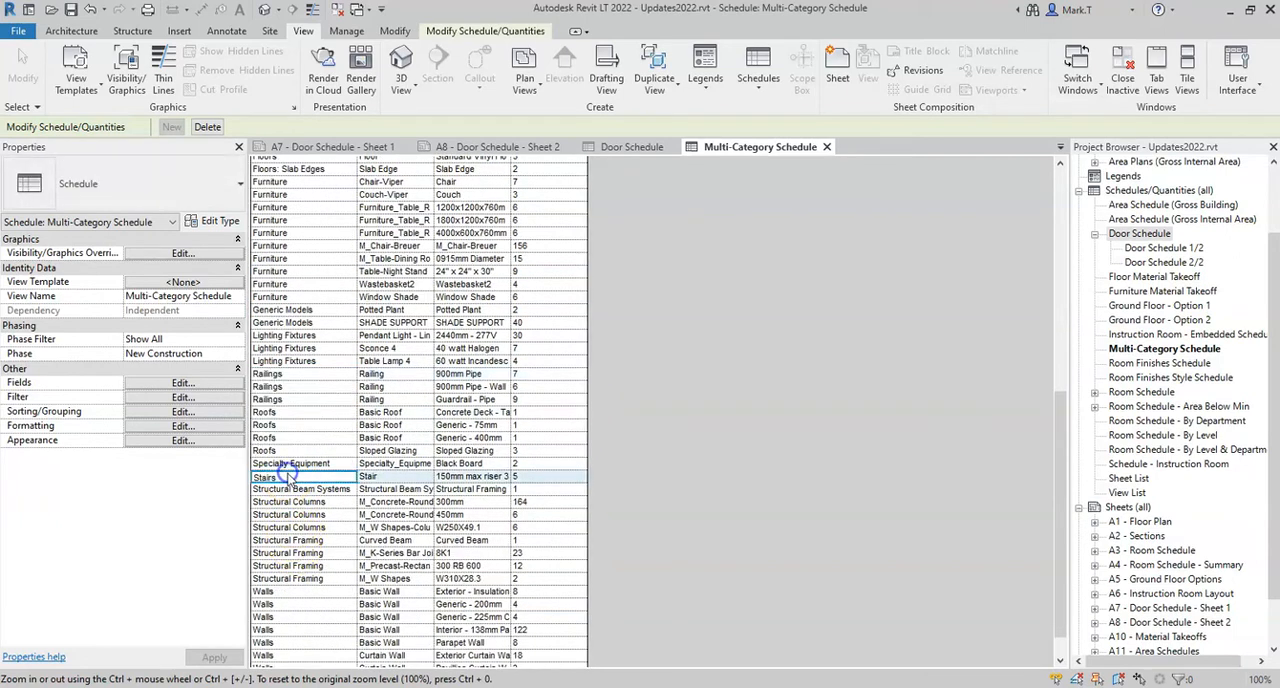
Review the remaining rows of the Multi-Category Schedule, including structural elements and walls, and close the schedule
{"action": "scroll", "coordinate": [296, 528], "scroll_direction": "down", "scroll_amount": 1}
{"action": "mouse_move", "coordinate": [300, 557]}
{"action": "left_mouse_down"}
{"action": "mouse_move", "coordinate": [300, 648]}
{"action": "mouse_move", "coordinate": [298, 566]}
{"action": "left_mouse_up"}
{"action": "scroll", "coordinate": [322, 440], "scroll_direction": "up", "scroll_amount": 8}
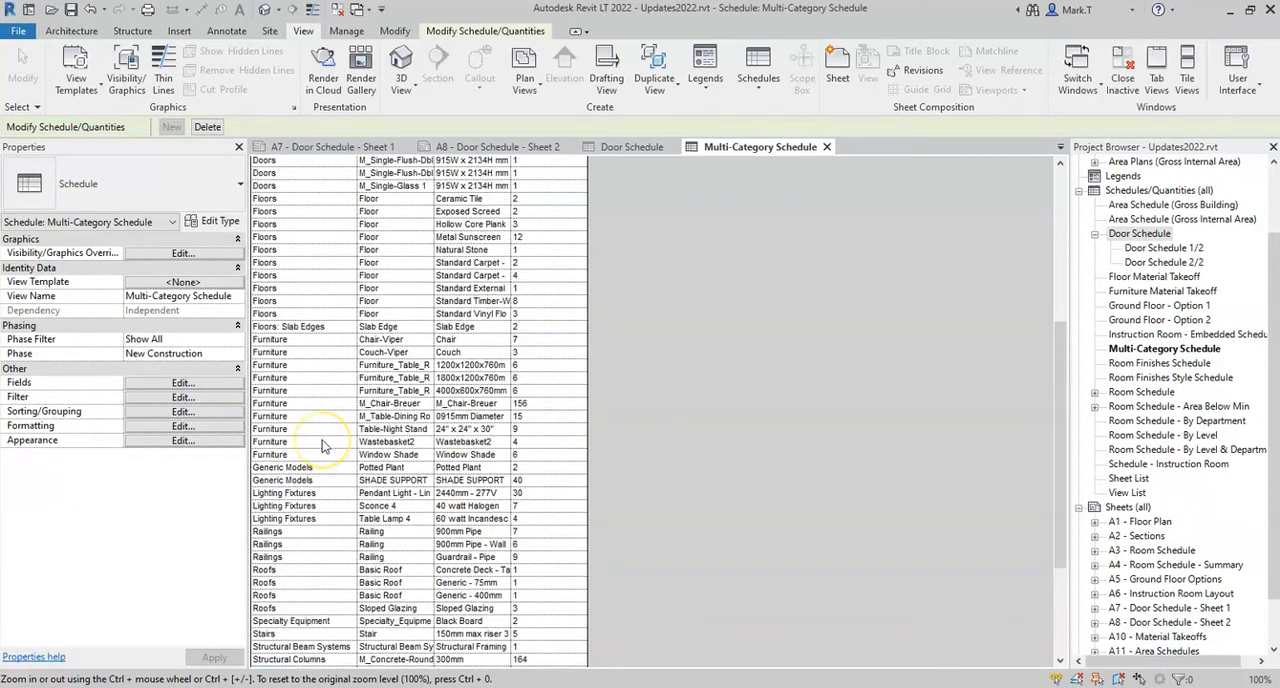
{"action": "scroll", "coordinate": [322, 444], "scroll_direction": "up", "scroll_amount": 5}
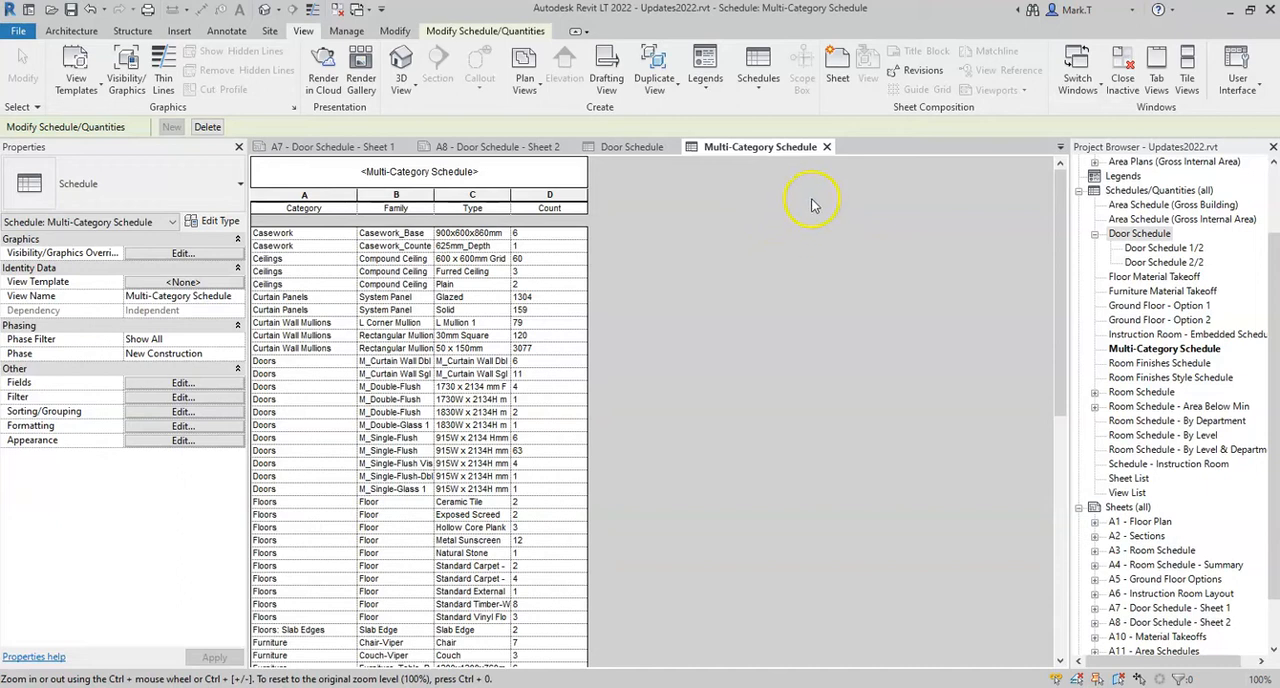
{"action": "left_click", "coordinate": [827, 147]}
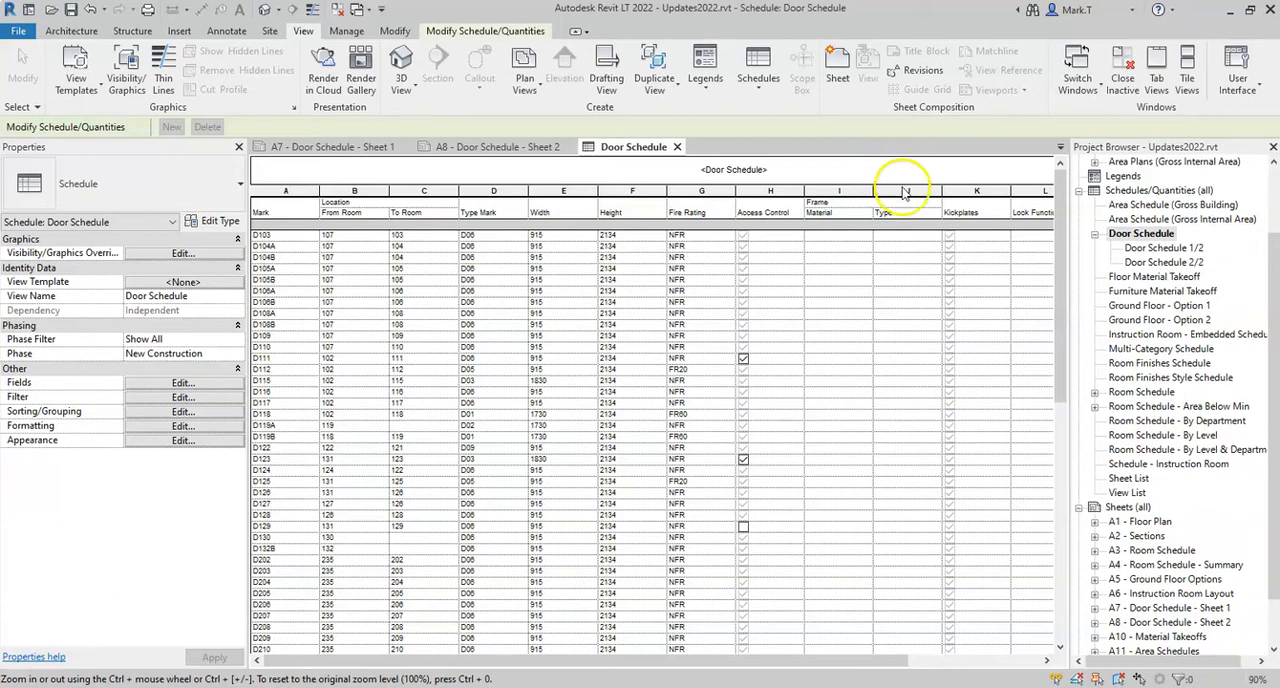
In the Room Finishes Style Schedule, start a new field based on the shared parameter RoomStyleCode from the Rooms parameter group
{"action": "double_click", "coordinate": [1189, 379]}
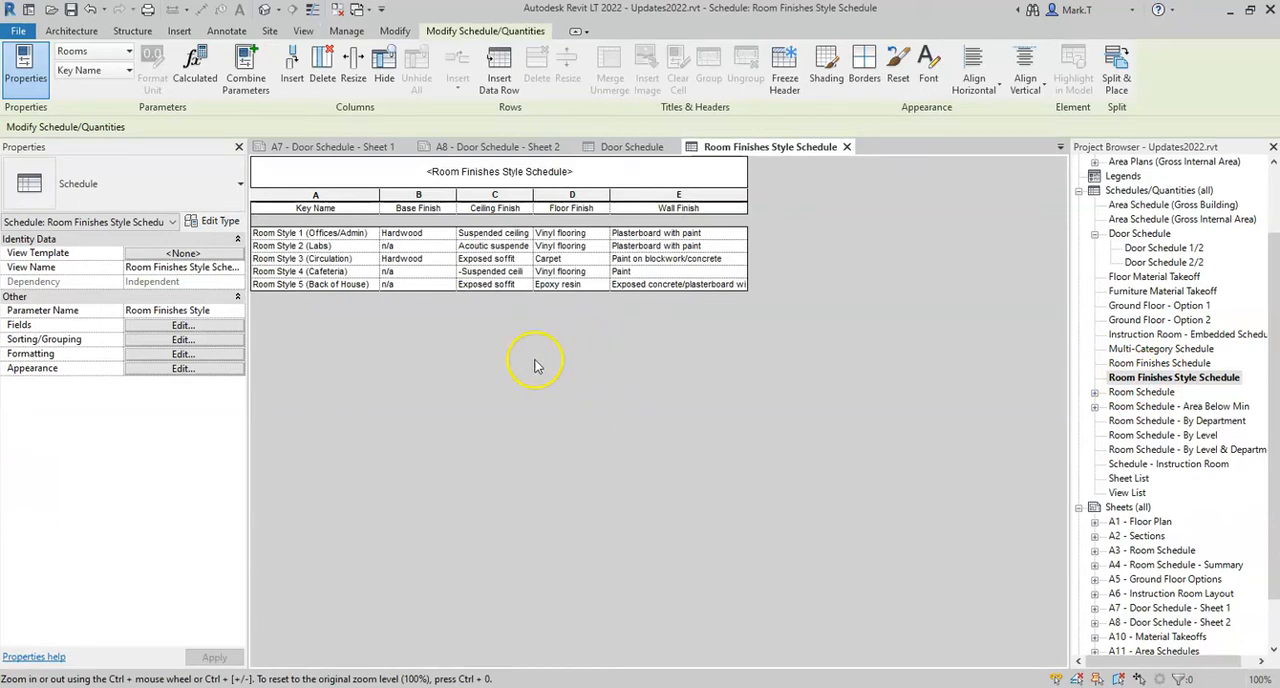
{"action": "left_click", "coordinate": [420, 366]}
{"action": "left_click", "coordinate": [213, 328]}
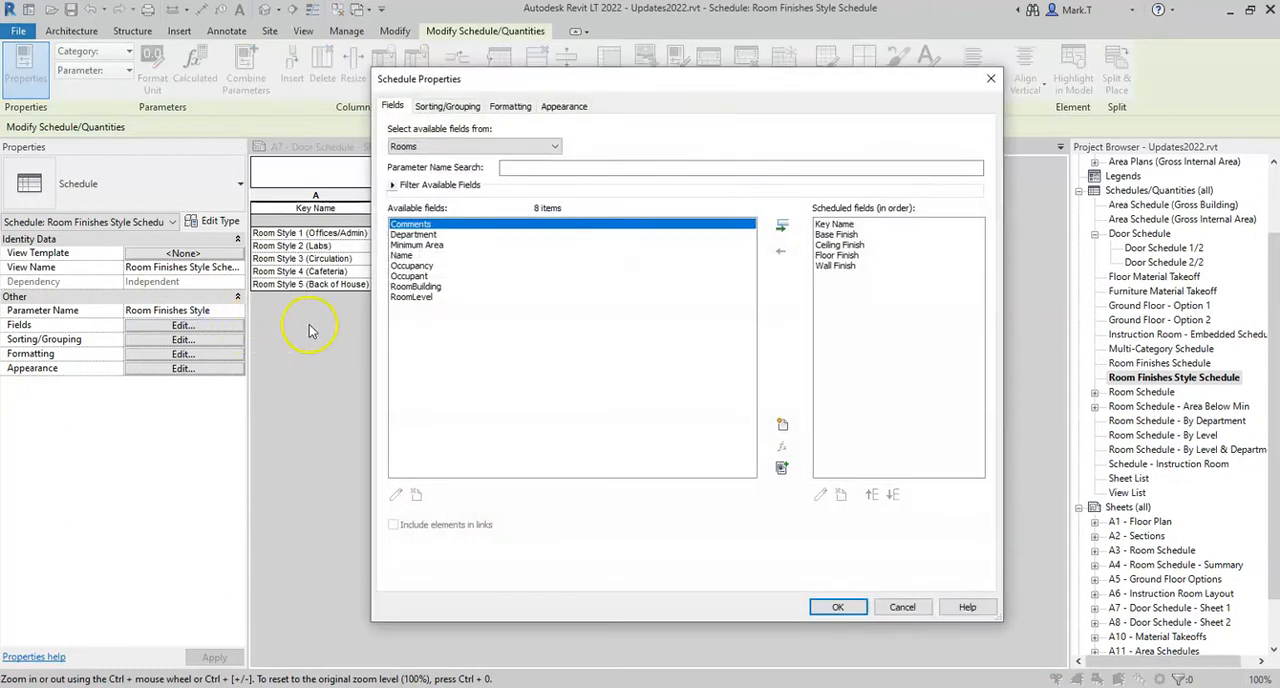
{"action": "left_click", "coordinate": [783, 427]}
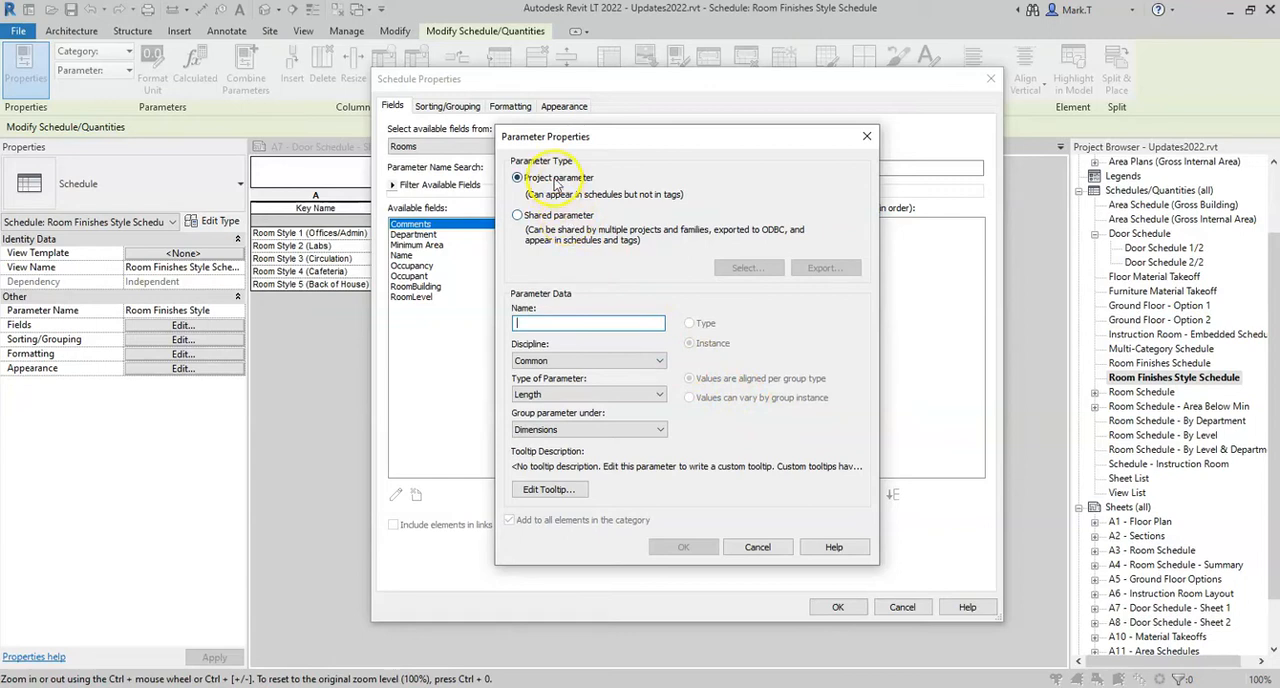
{"action": "left_click", "coordinate": [517, 216]}
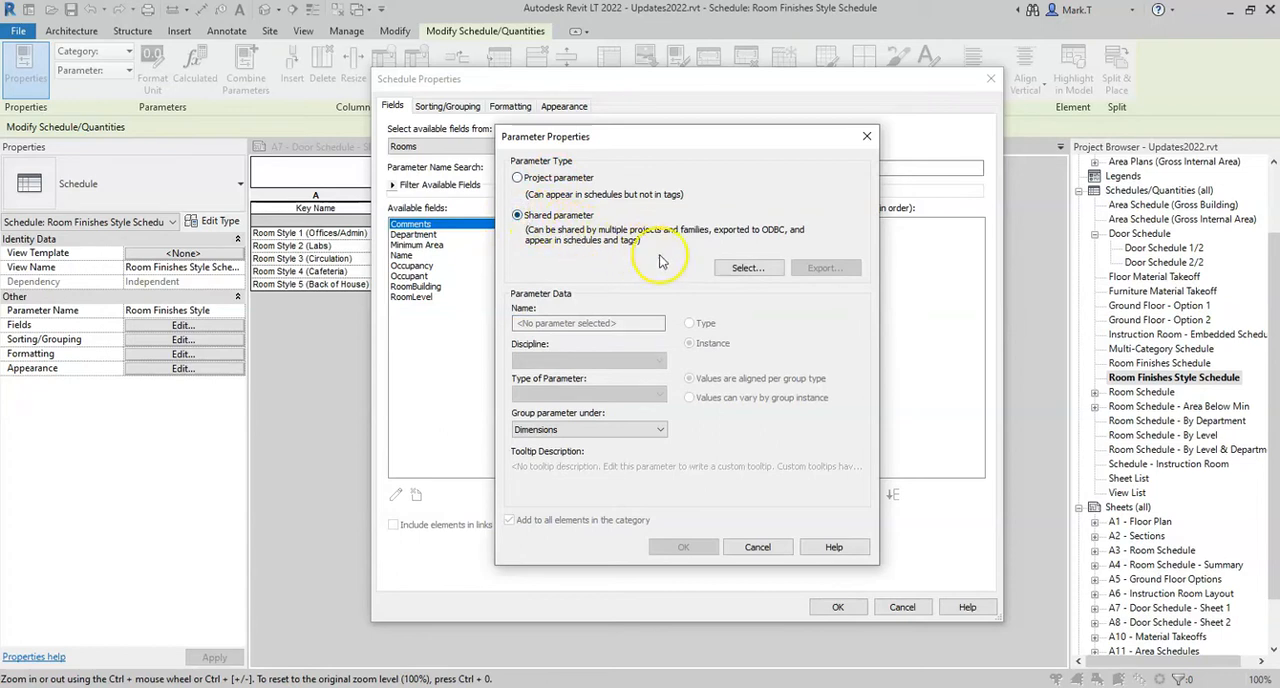
{"action": "left_click", "coordinate": [748, 267]}
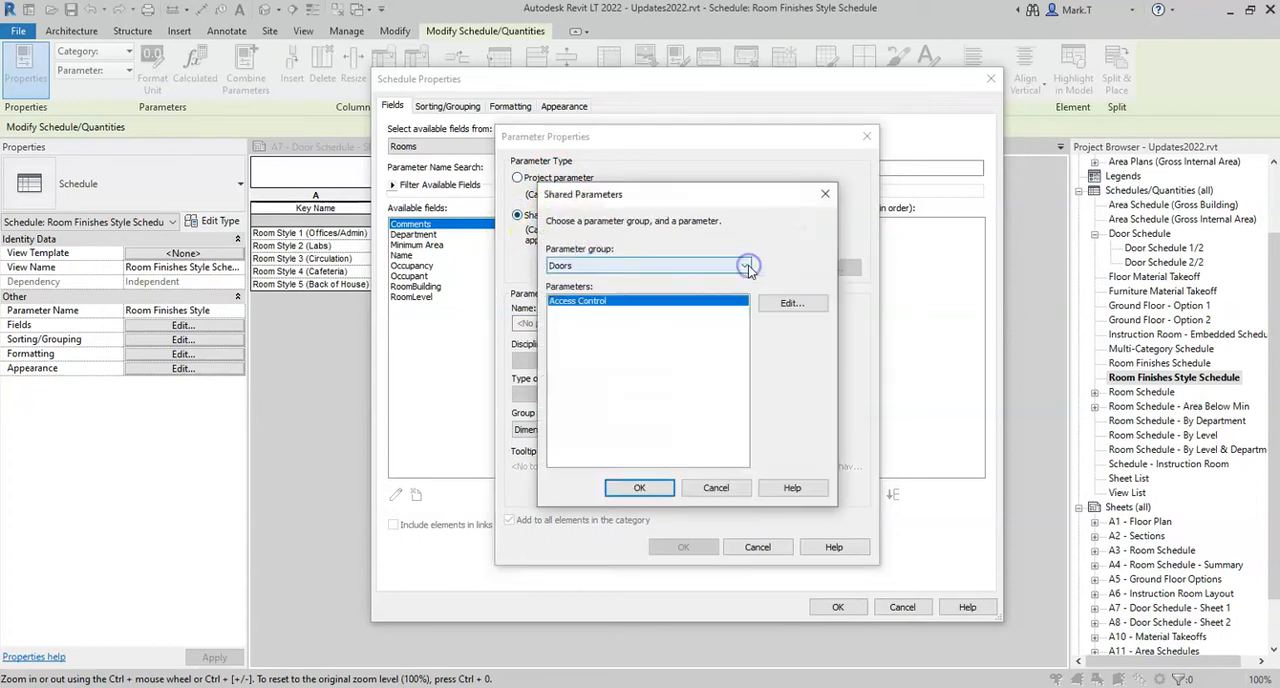
{"action": "left_click", "coordinate": [745, 265]}
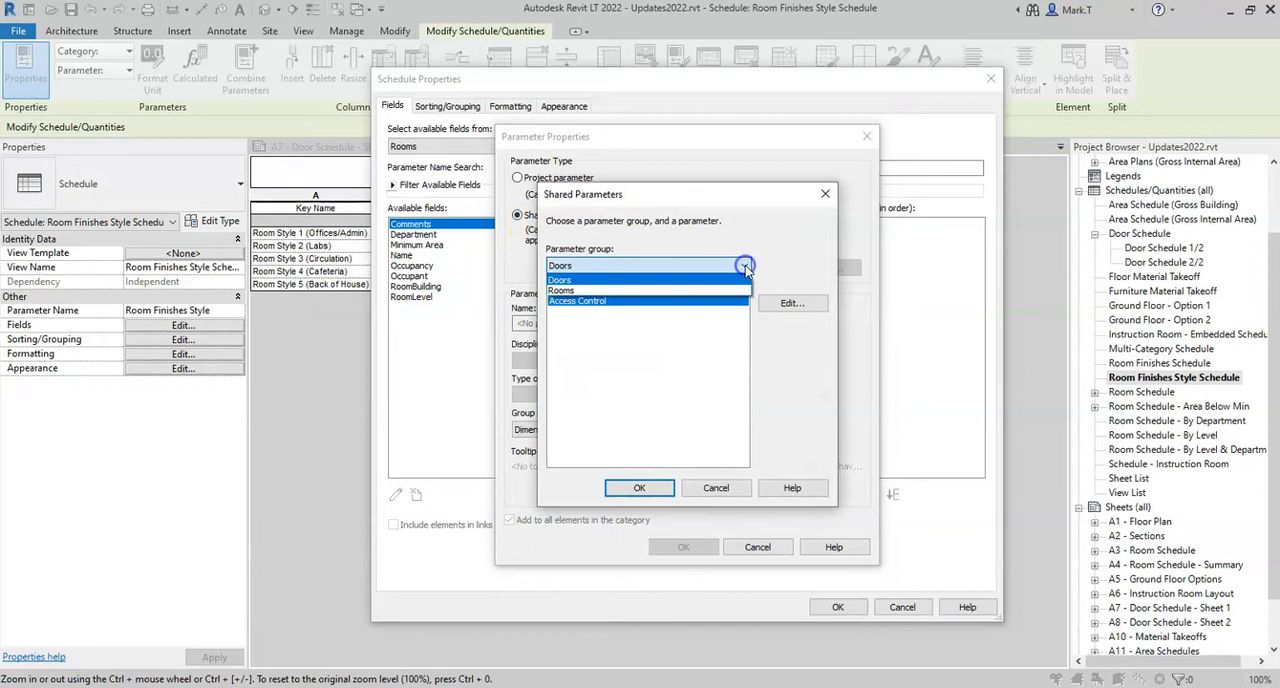
{"action": "left_click", "coordinate": [564, 292]}
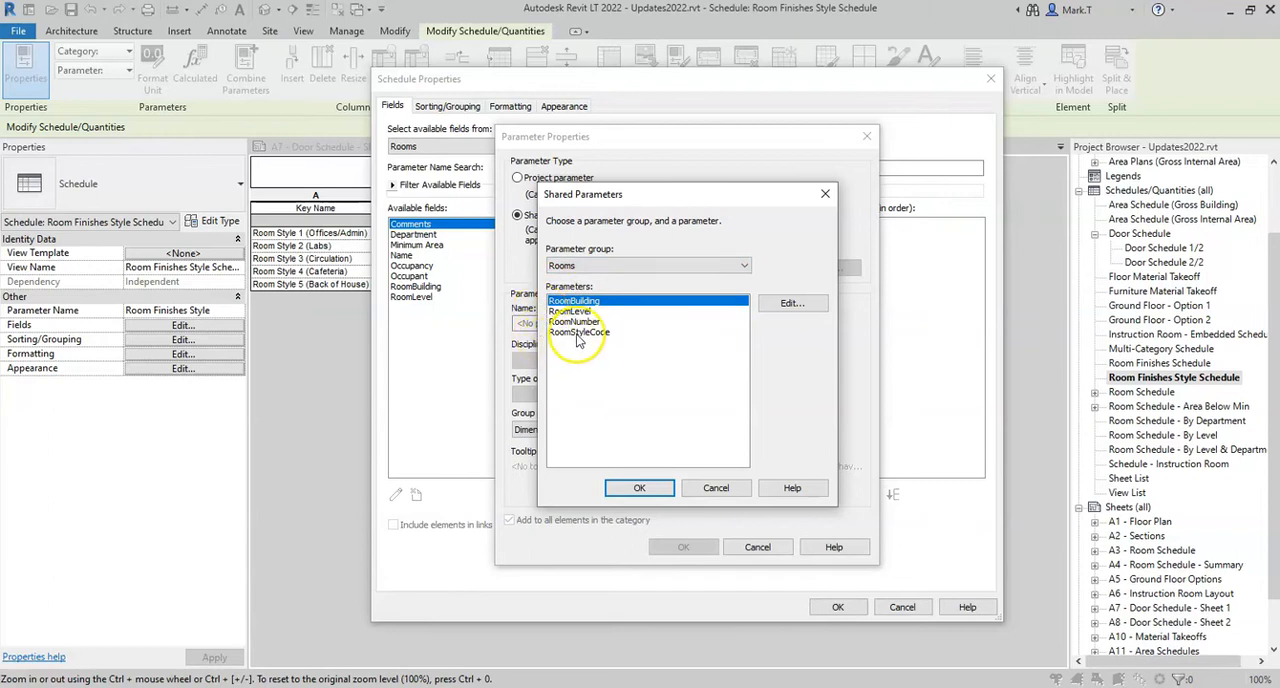
{"action": "left_click", "coordinate": [582, 333]}
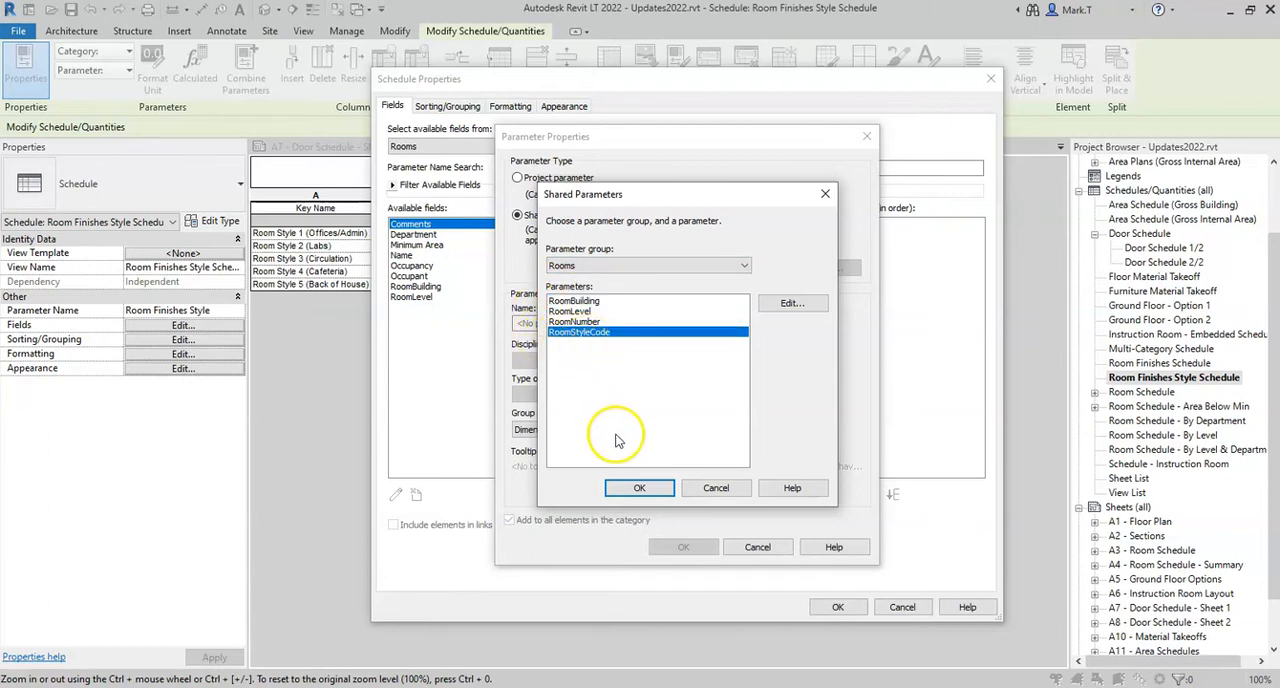
{"action": "left_click", "coordinate": [638, 488]}
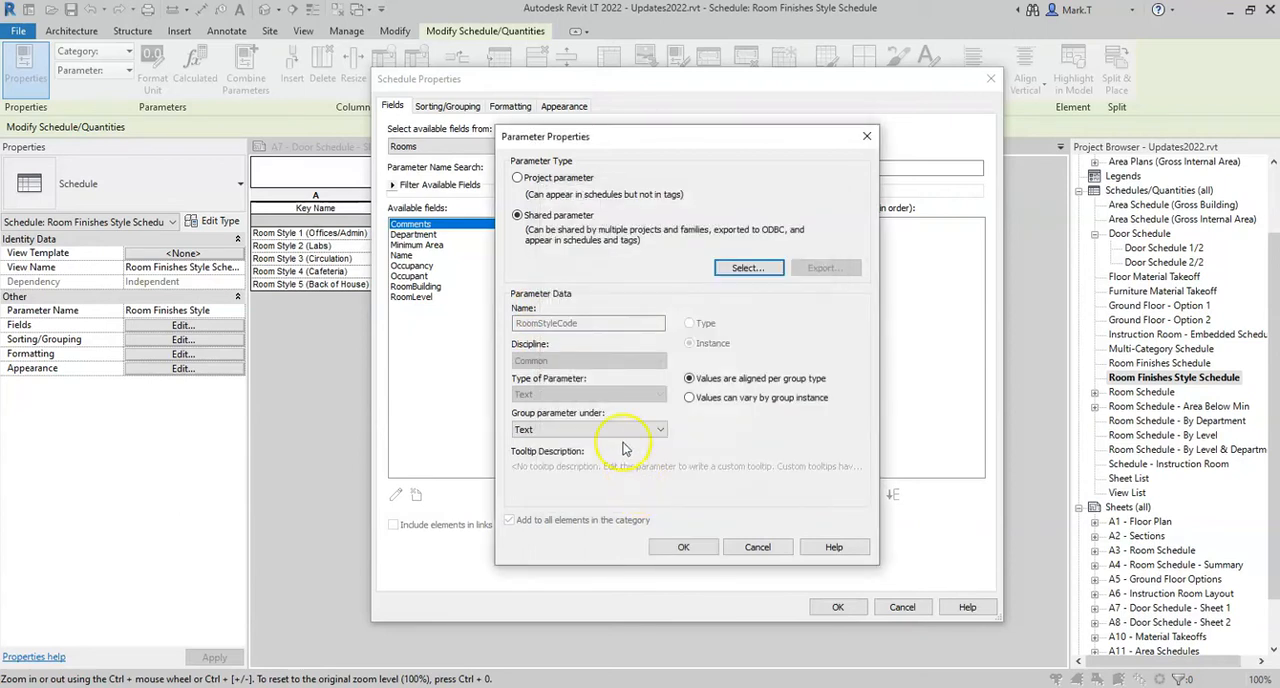
Group the RoomStyleCode parameter under Identity Data and add it to the schedule as the last field
{"action": "left_click", "coordinate": [545, 429]}
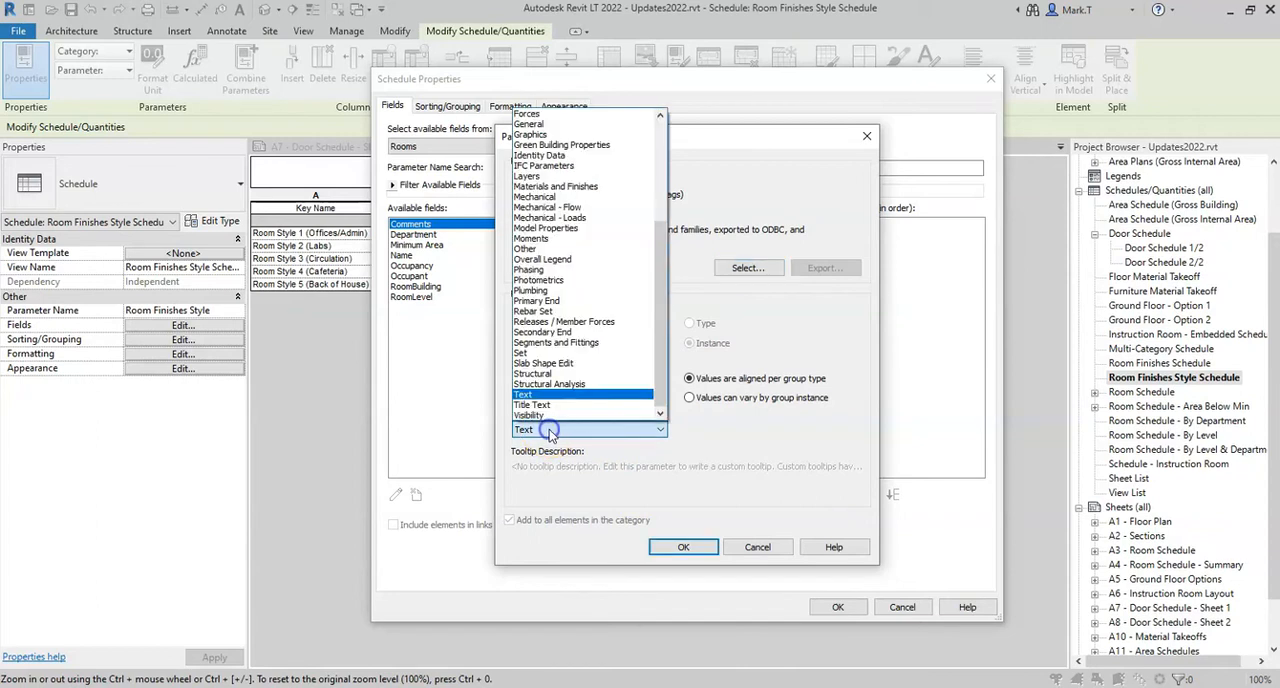
{"action": "left_click", "coordinate": [560, 156]}
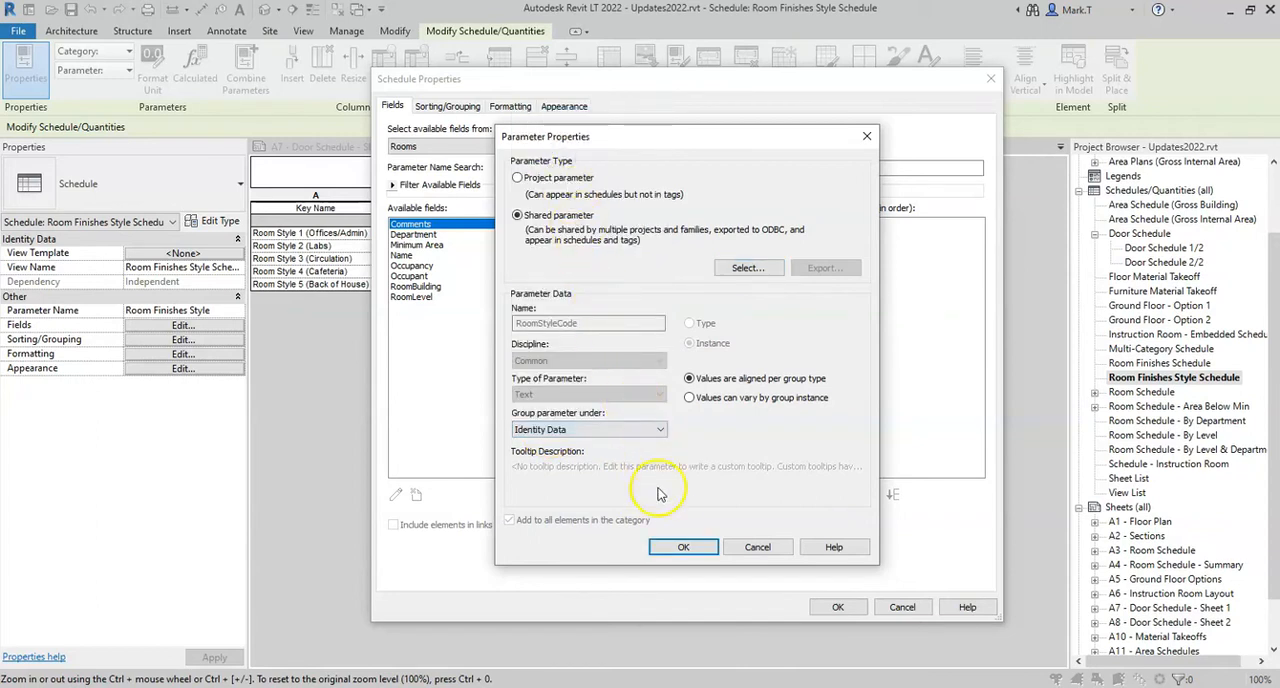
{"action": "left_click", "coordinate": [682, 548]}
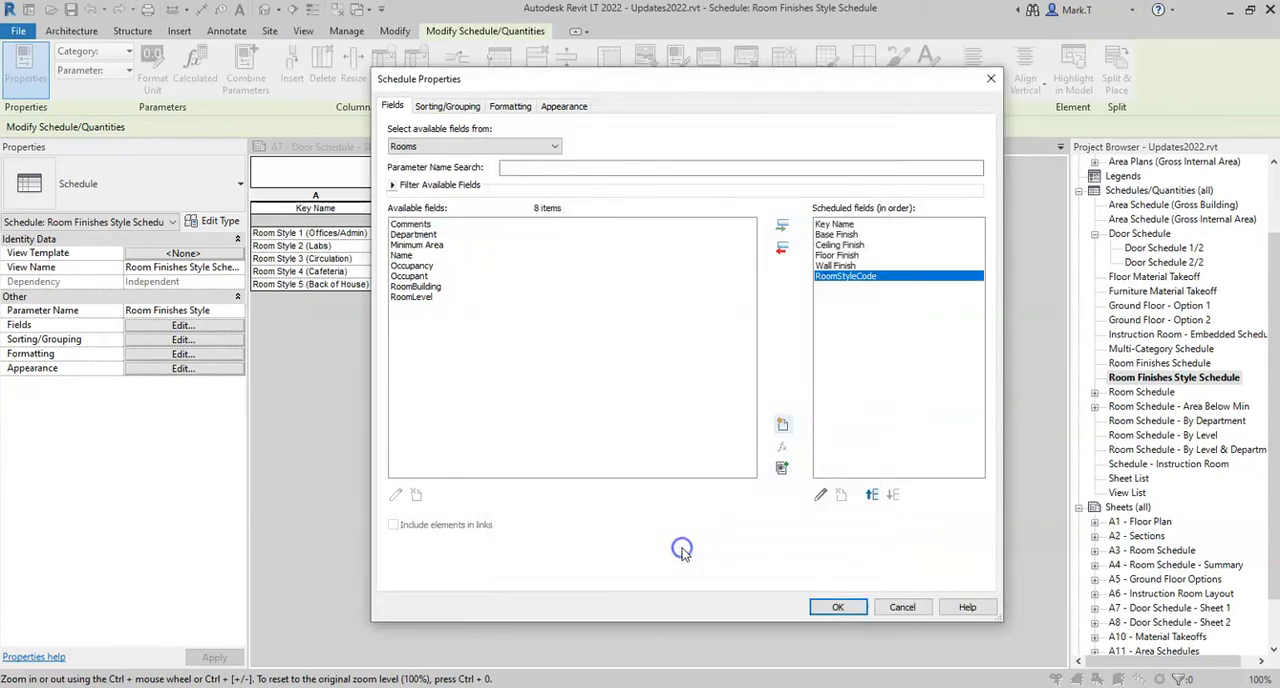
{"action": "left_click", "coordinate": [838, 607]}
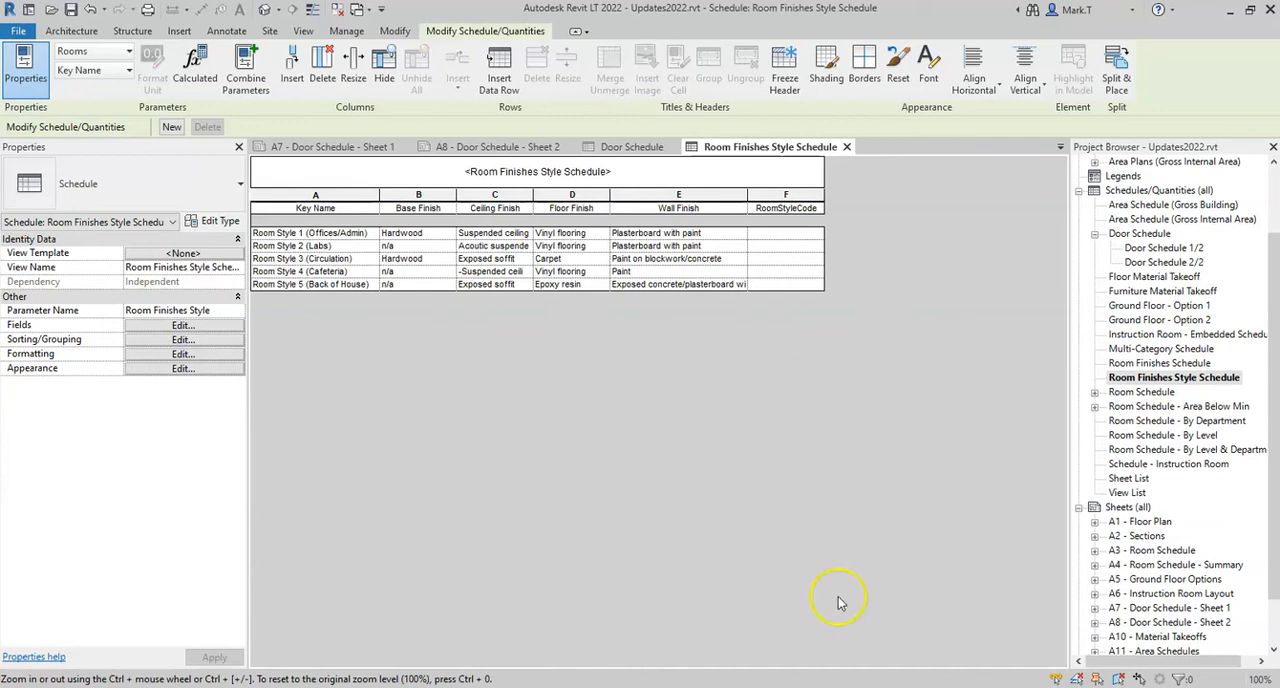
Enter the RoomStyleCode values RS1, RS2, RS3 and RS4 for Room Styles 1 to 4 in order
{"action": "left_click", "coordinate": [777, 234]}
{"action": "type", "text": "R"}
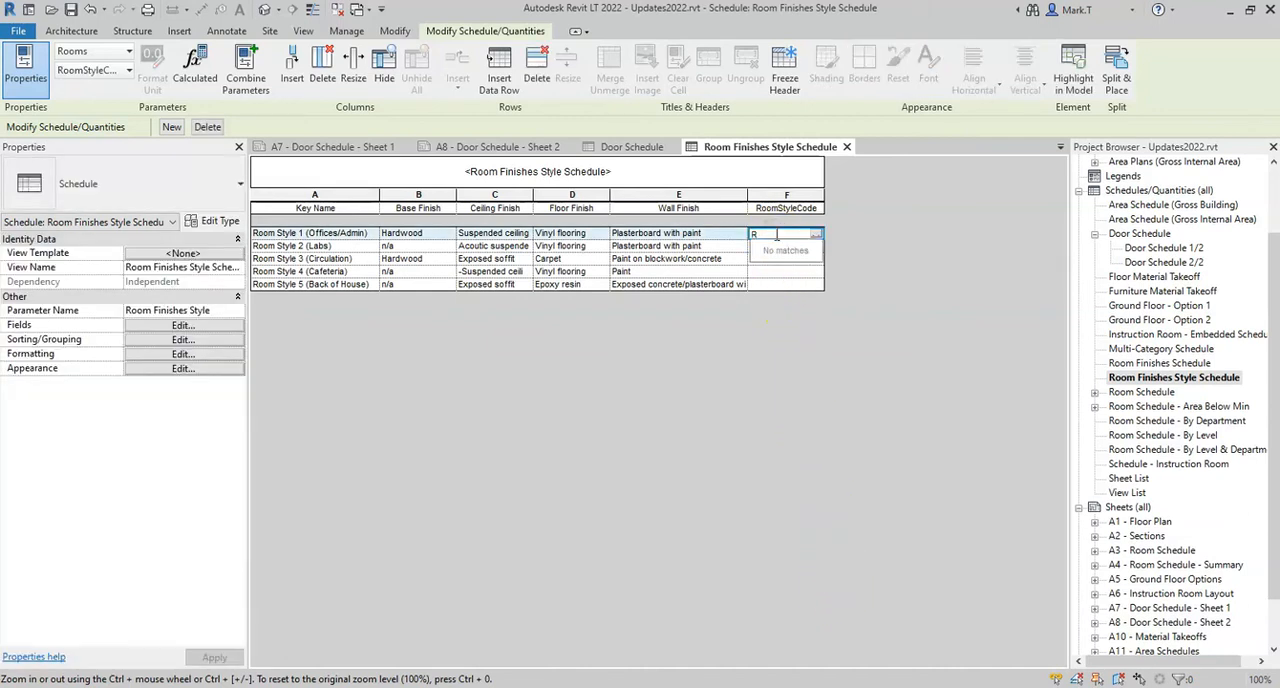
{"action": "type", "text": "S1"}
{"action": "left_click", "coordinate": [772, 247]}
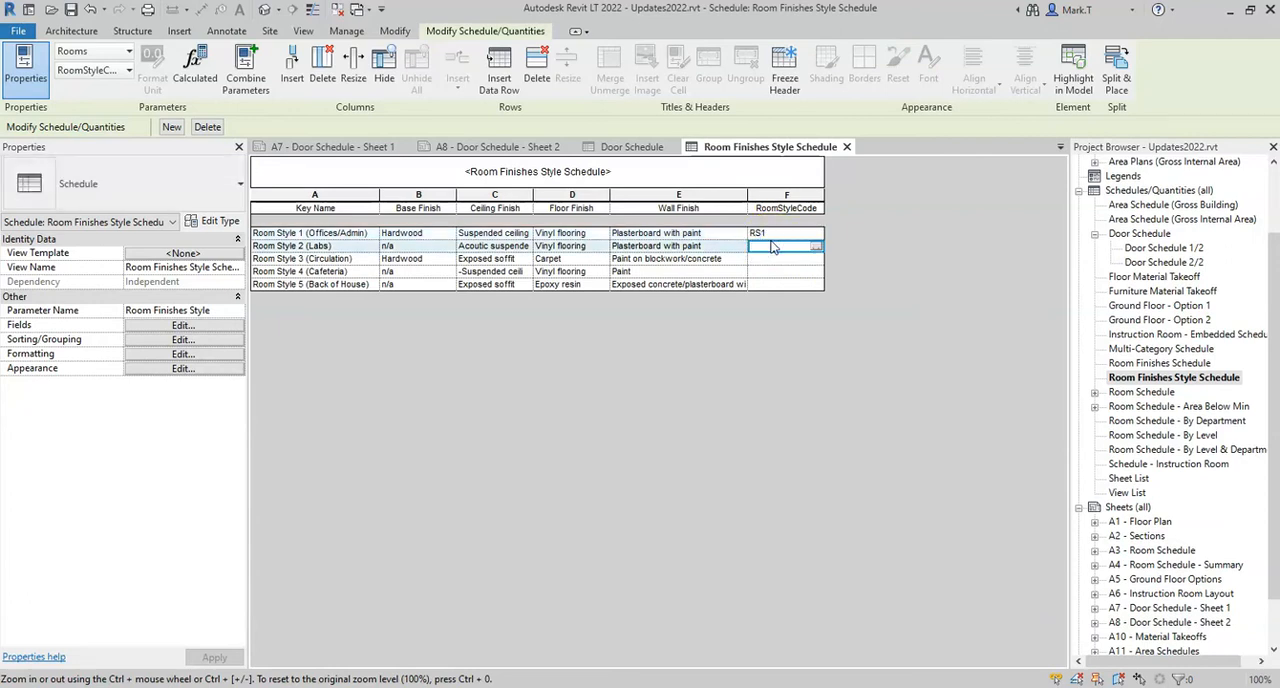
{"action": "type", "text": "RS2"}
{"action": "left_click", "coordinate": [761, 257]}
{"action": "type", "text": "RS"}
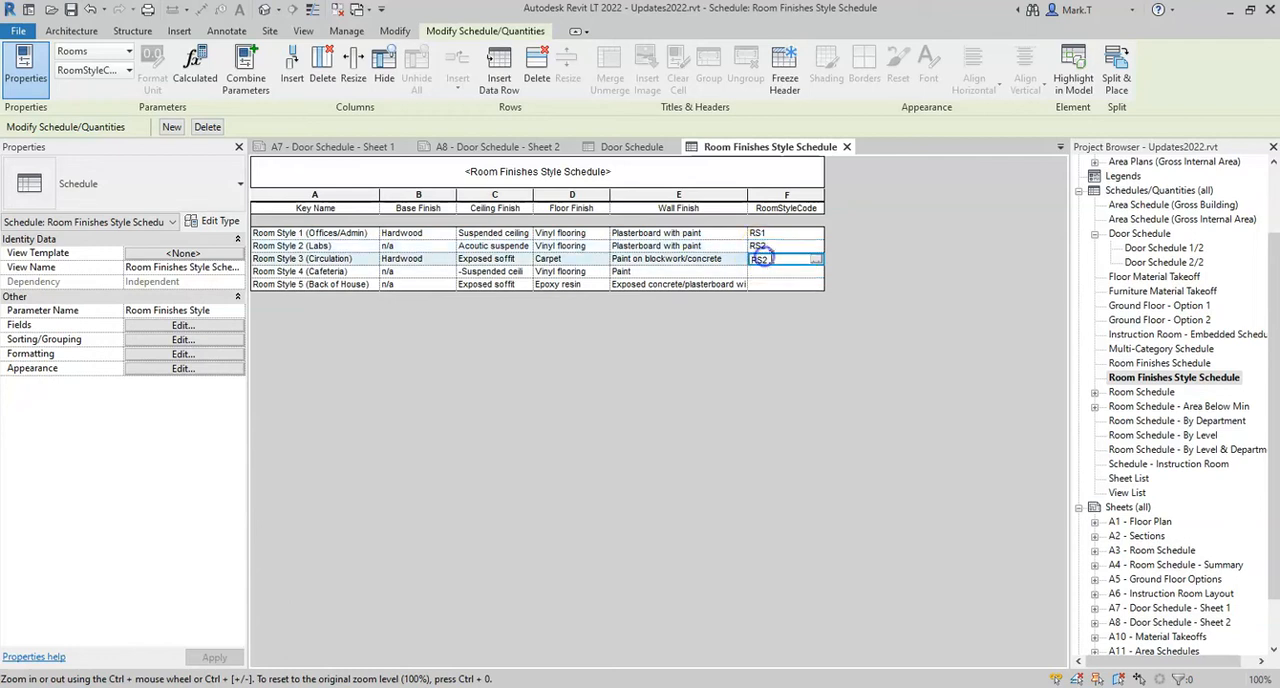
{"action": "type", "text": "3"}
{"action": "left_click", "coordinate": [770, 272]}
{"action": "type", "text": "RS4"}
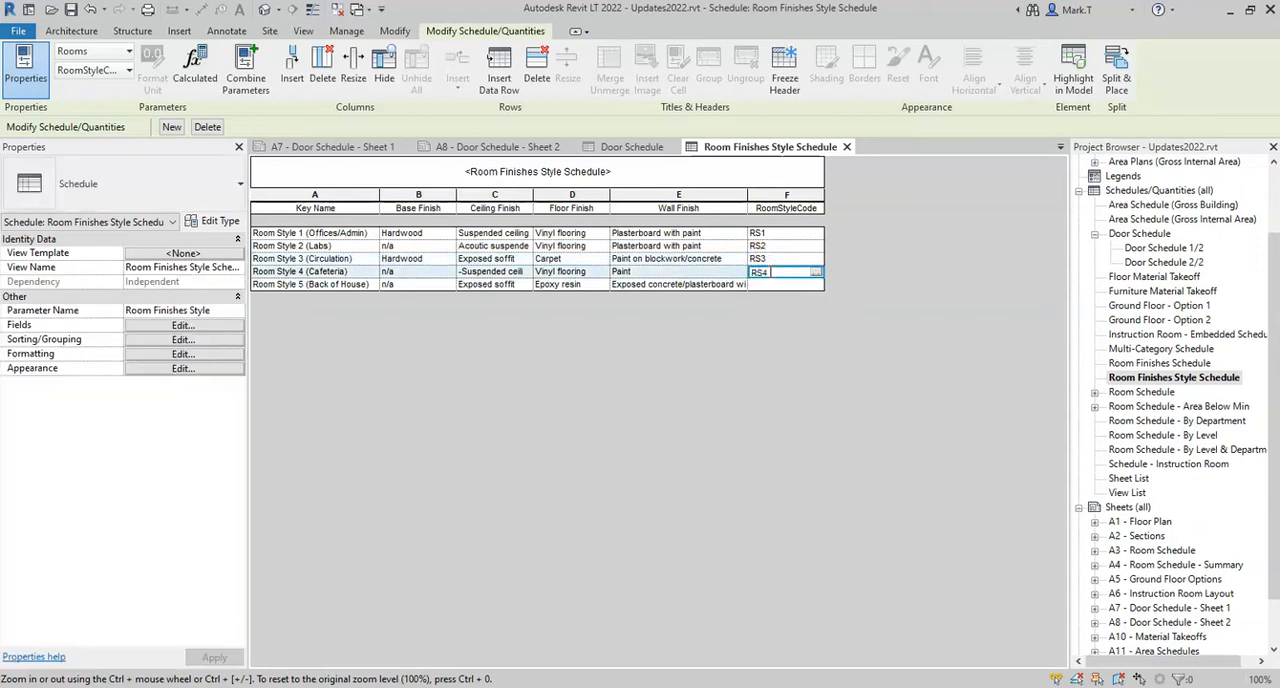
Set the RoomStyleCode of Room Style 5 (Back of House) to RS5 and widen the Wall Finish column
{"action": "left_click", "coordinate": [766, 285]}
{"action": "type", "text": "RS5"}
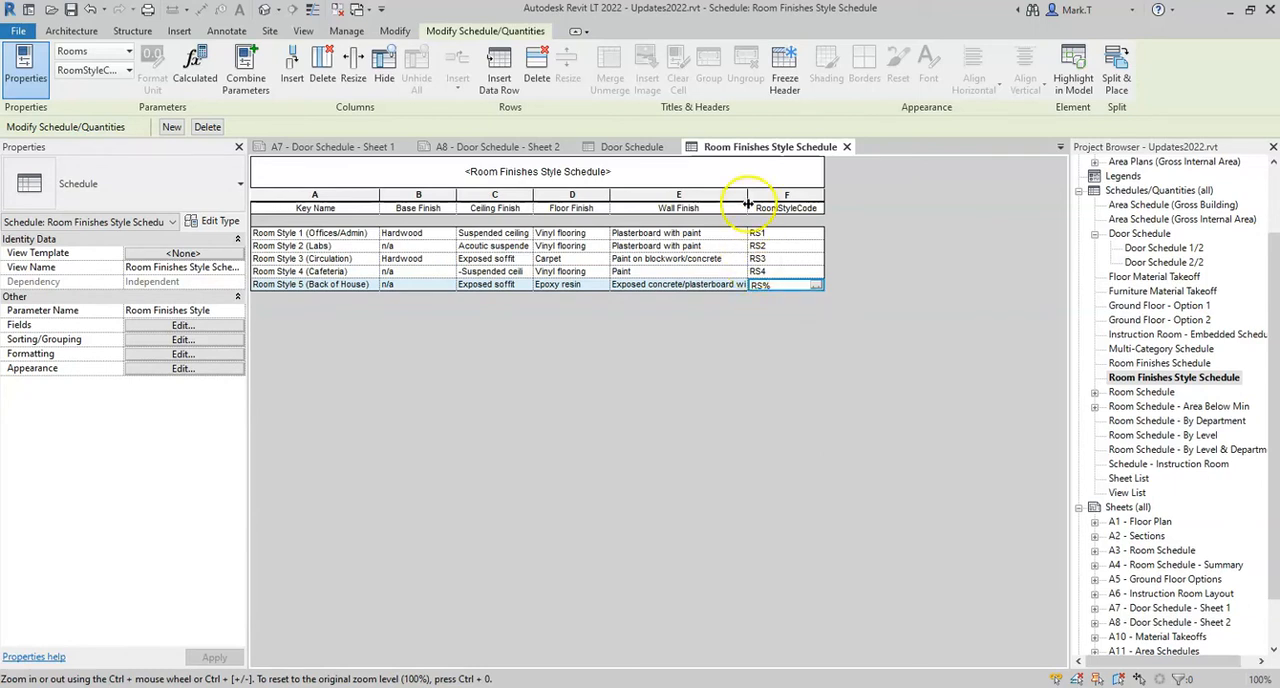
{"action": "left_click_drag", "start_coordinate": [749, 193], "coordinate": [766, 193]}
{"action": "left_click", "coordinate": [797, 287]}
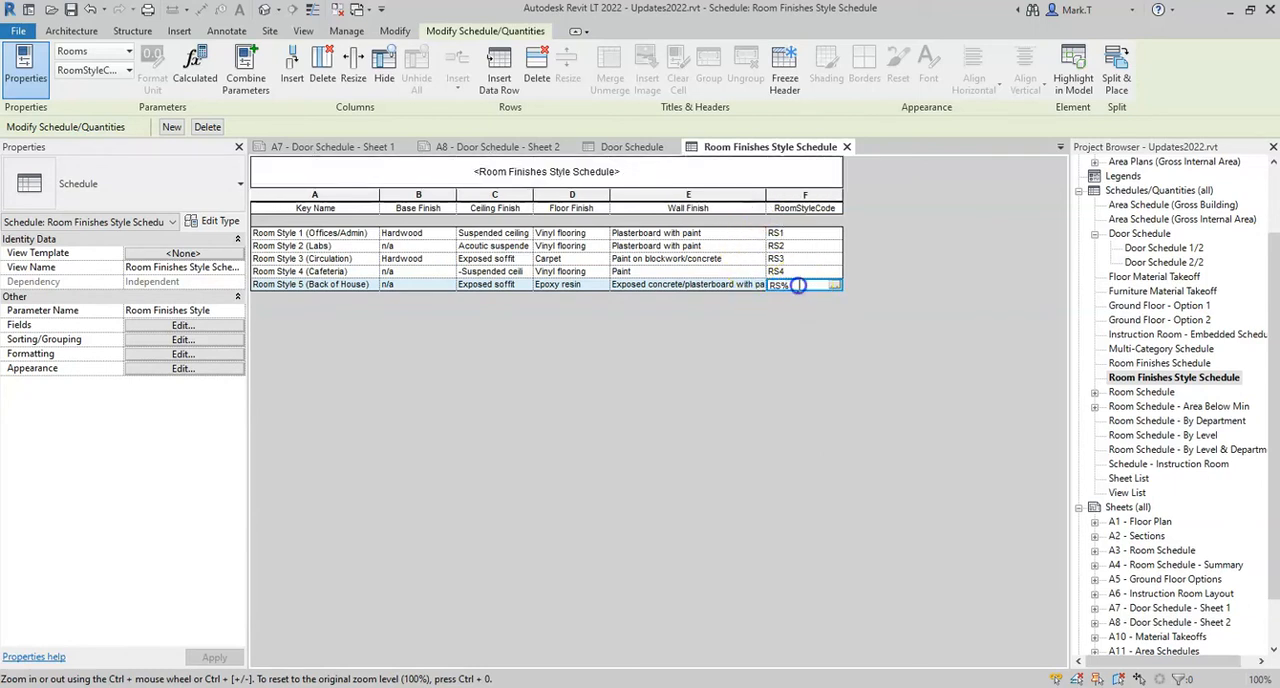
{"action": "type", "text": "RS5"}
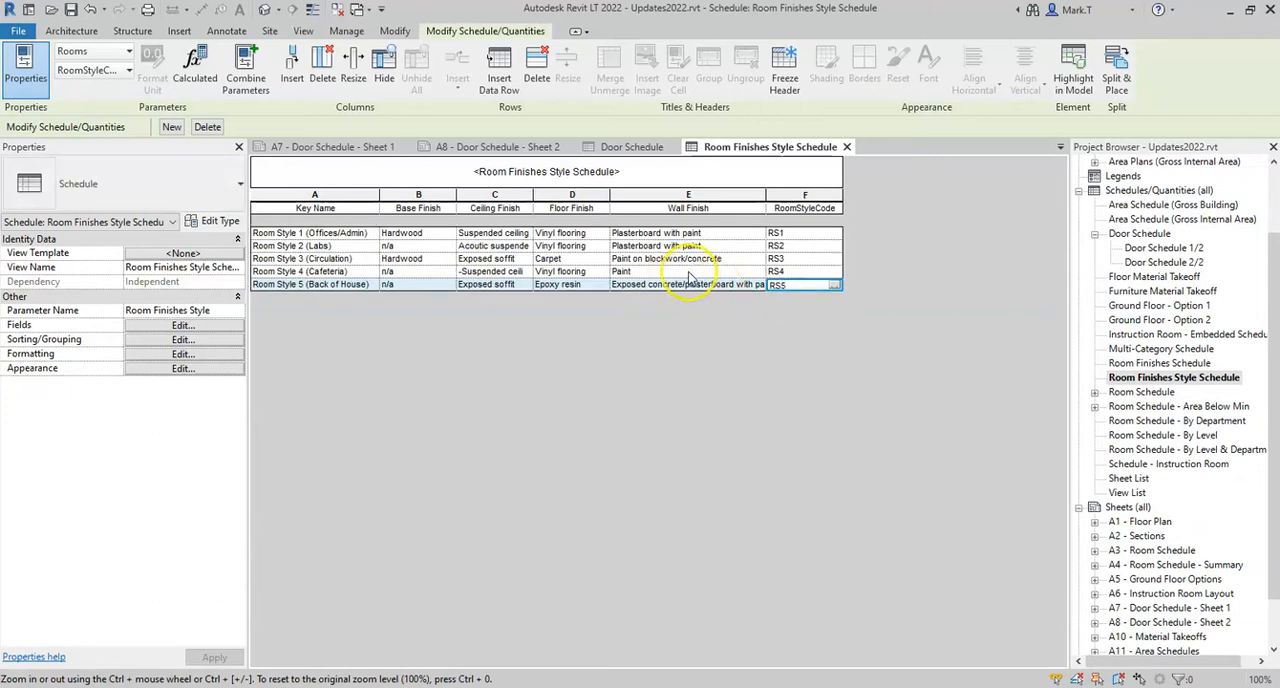
Open the 00 - Ground Floor plan listed under sheet A1 - Floor Plan, dismissing the save reminder without saving
{"action": "left_click", "coordinate": [1095, 524]}
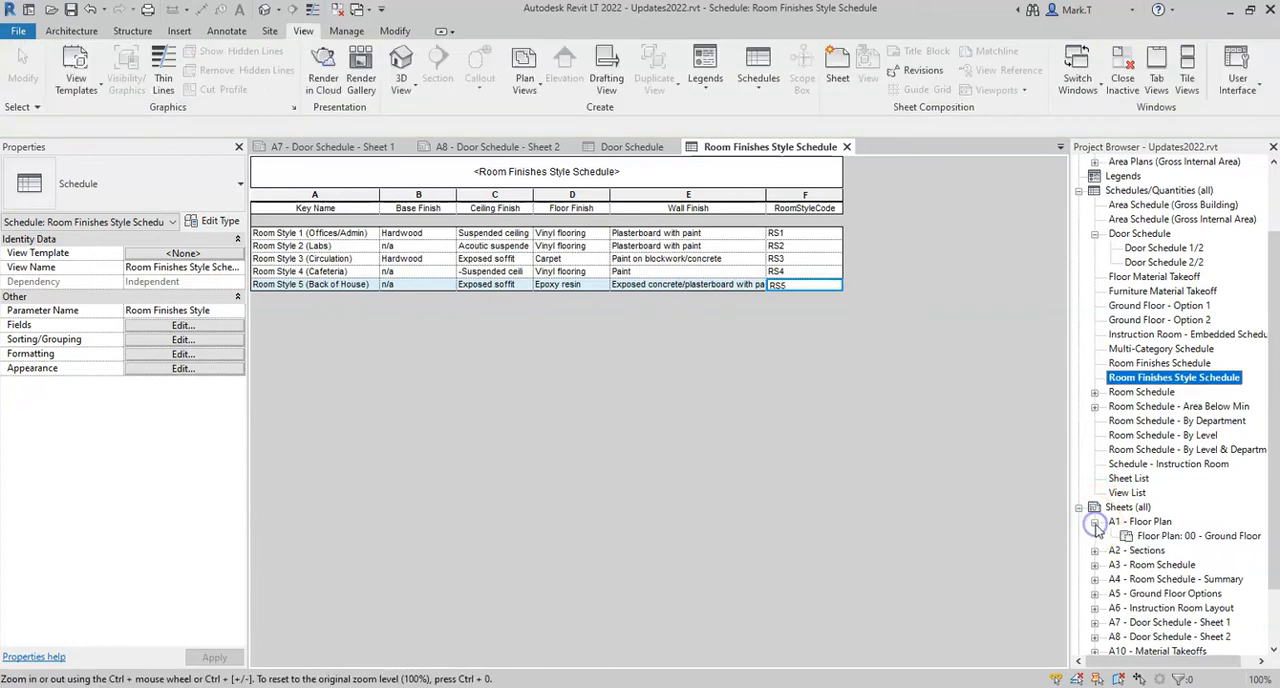
{"action": "double_click", "coordinate": [1196, 537]}
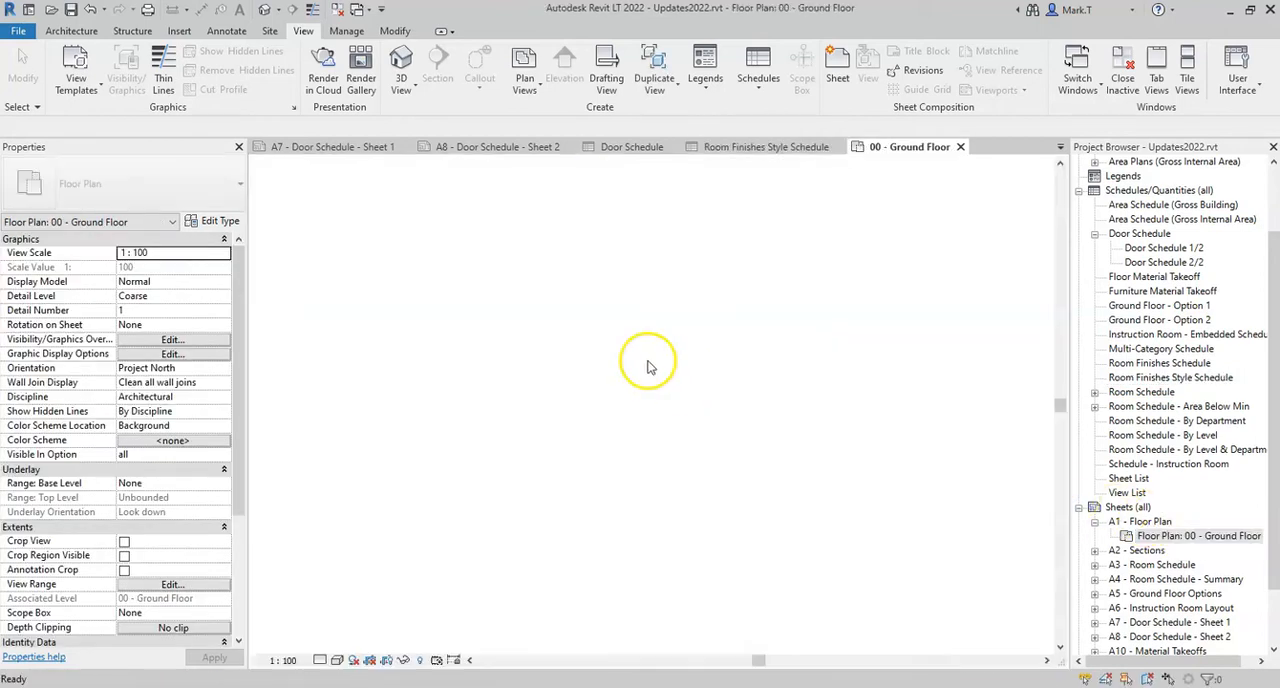
{"action": "left_click", "coordinate": [743, 415]}
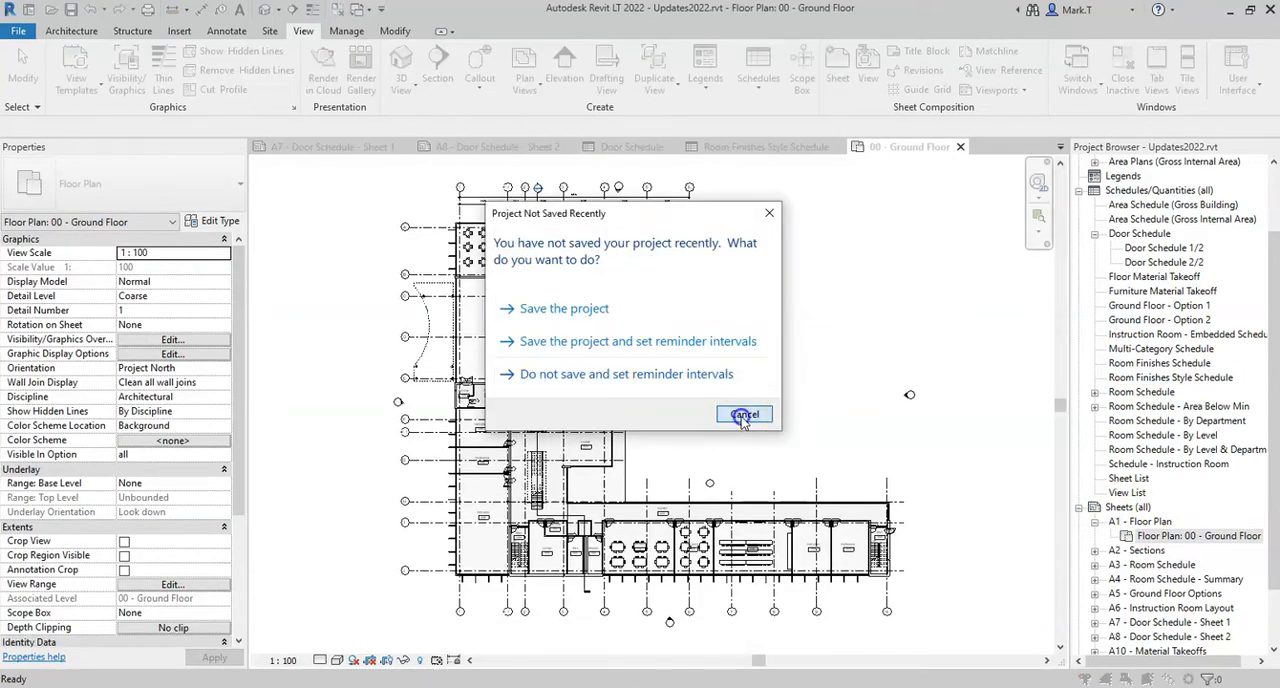
Inspect the properties of room Lounge 111 on the ground floor plan, including its Room Finishes Style and RoomStyleCode
{"action": "mouse_move", "coordinate": [722, 363]}
{"action": "middle_mouse_down"}
{"action": "mouse_move", "coordinate": [733, 373]}
{"action": "mouse_move", "coordinate": [724, 348]}
{"action": "middle_mouse_up"}
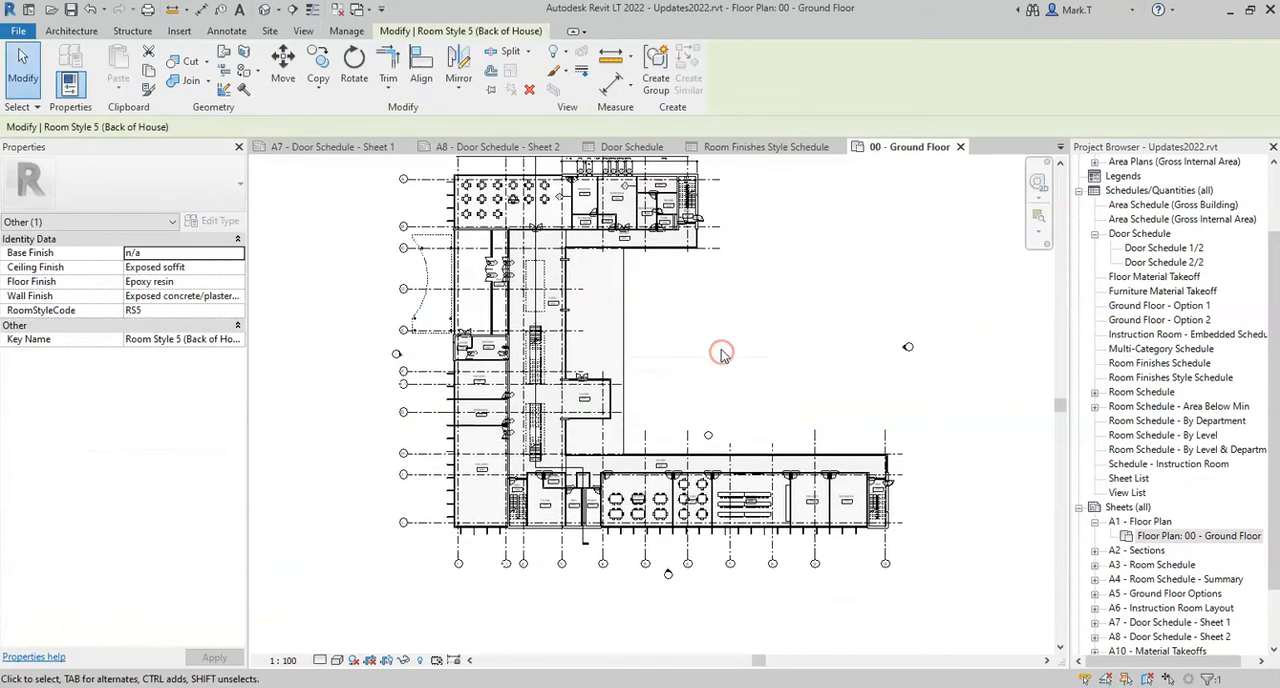
{"action": "left_click", "coordinate": [724, 350]}
{"action": "scroll", "coordinate": [553, 541], "scroll_direction": "up", "scroll_amount": 10}
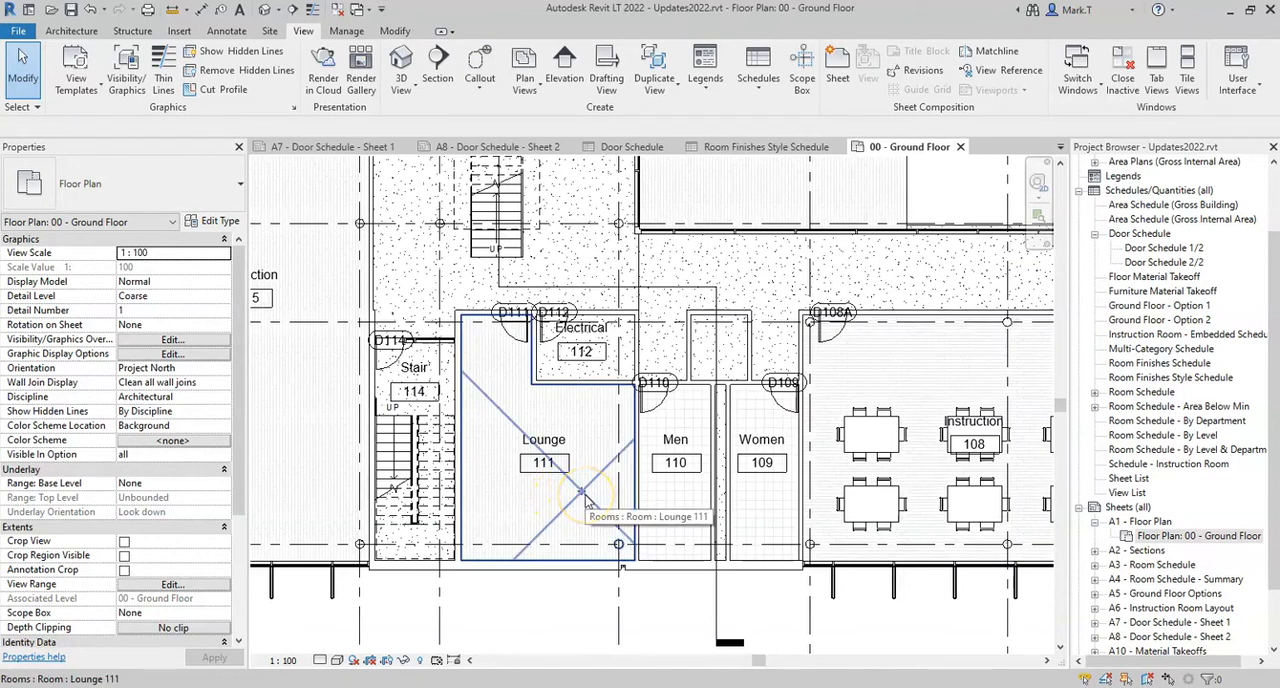
{"action": "left_click", "coordinate": [585, 500]}
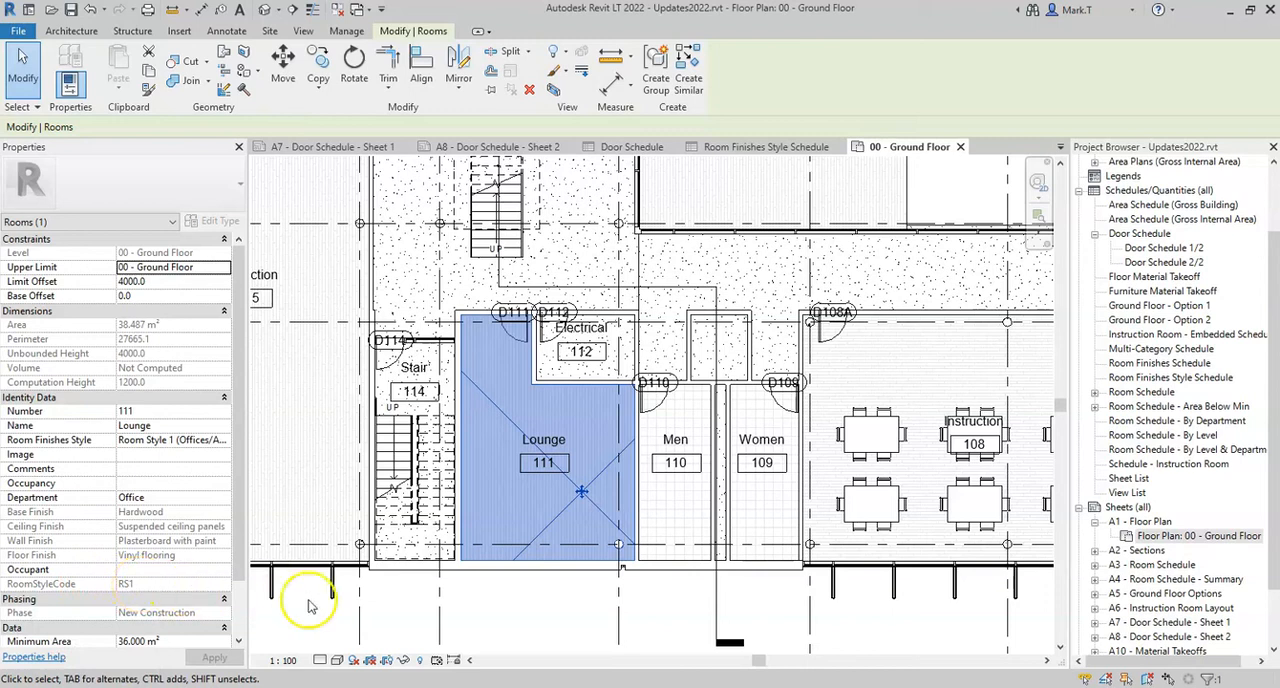
{"action": "left_click", "coordinate": [525, 622]}
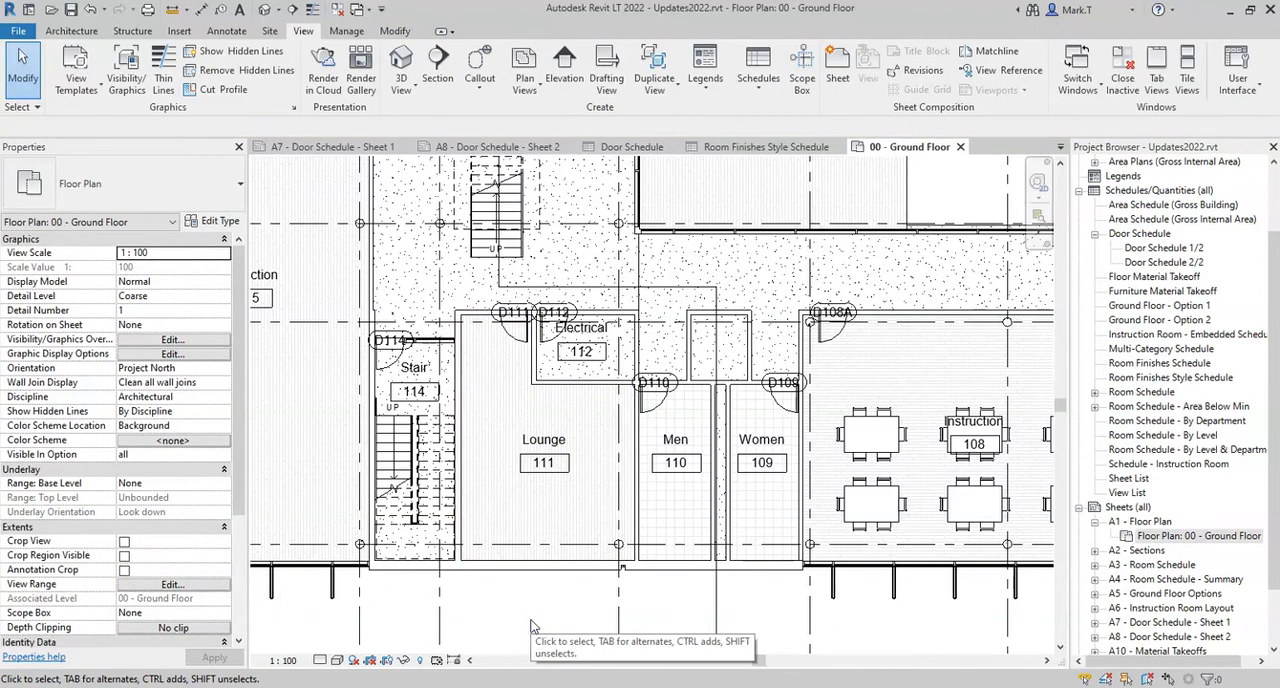
Change the tag of room Lounge 111 to the type Room Tag w Room Finishes Style
{"action": "left_click", "coordinate": [548, 460]}
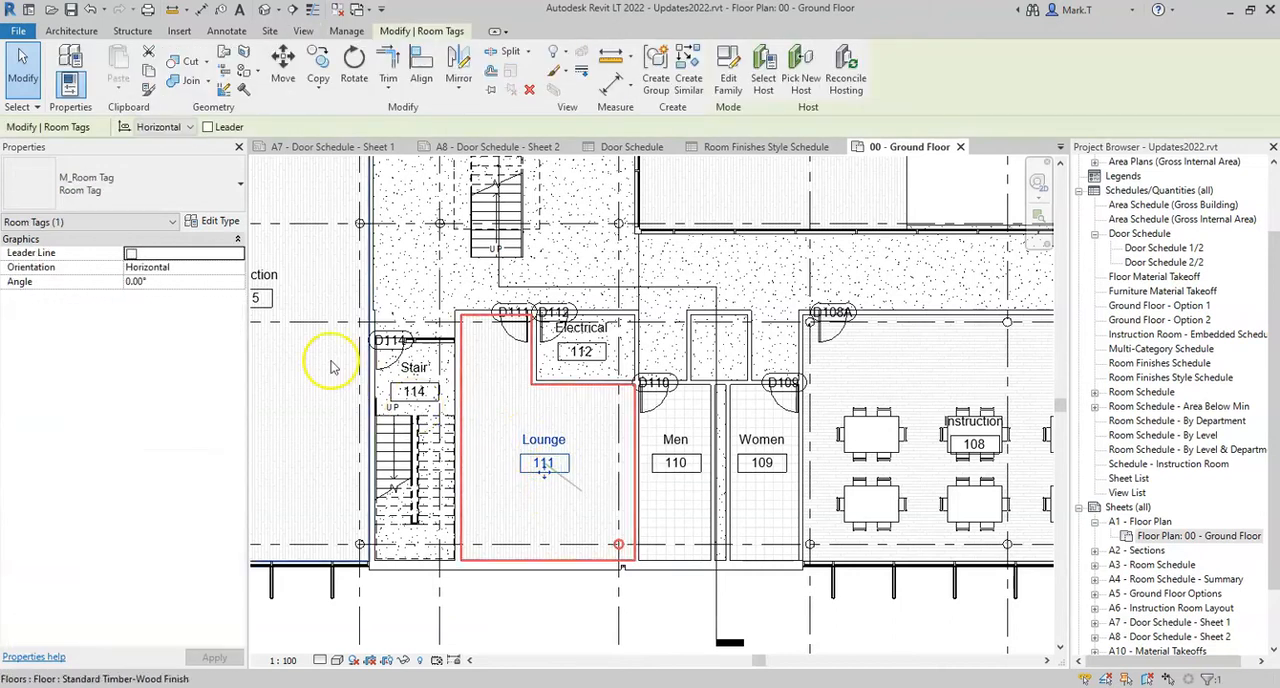
{"action": "left_click", "coordinate": [227, 190]}
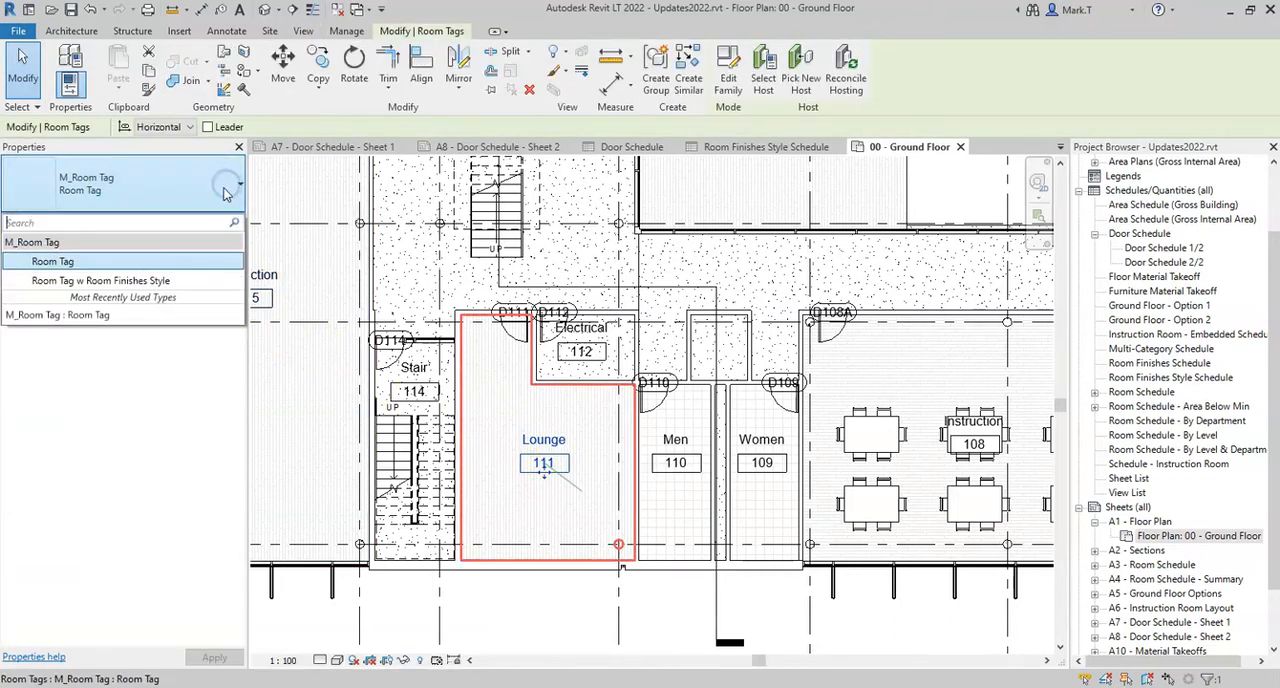
{"action": "left_click", "coordinate": [138, 281]}
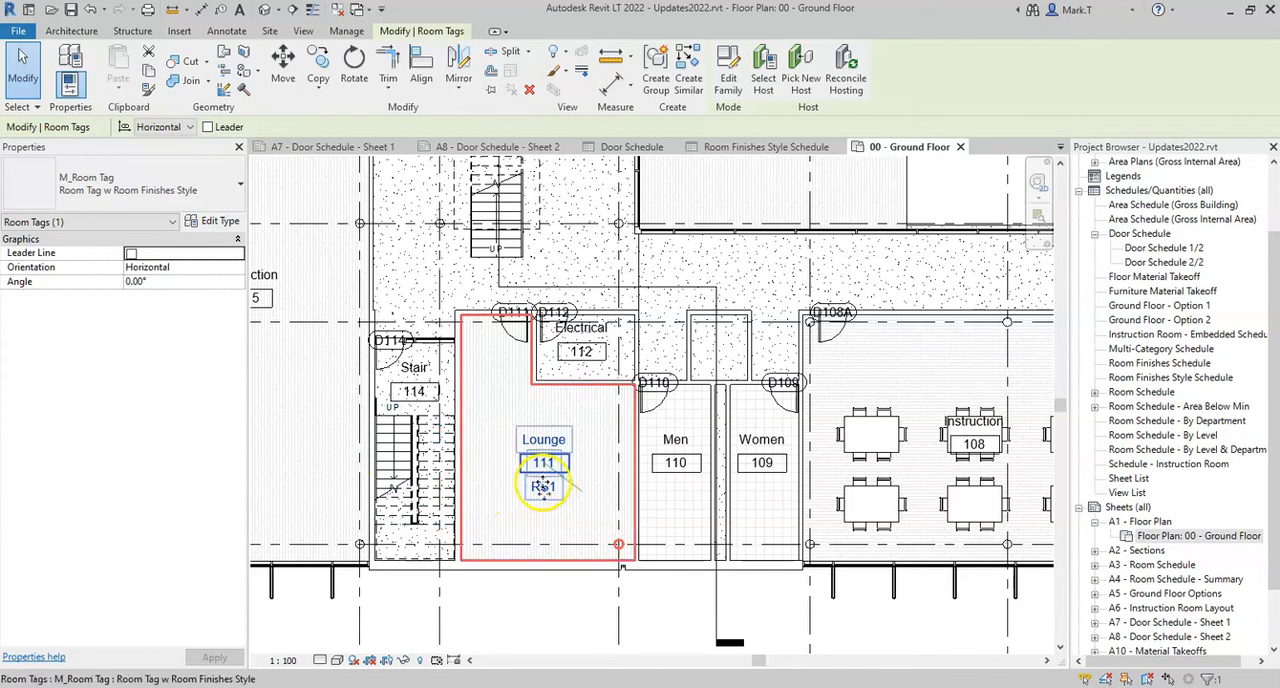
{"action": "left_click", "coordinate": [558, 620]}
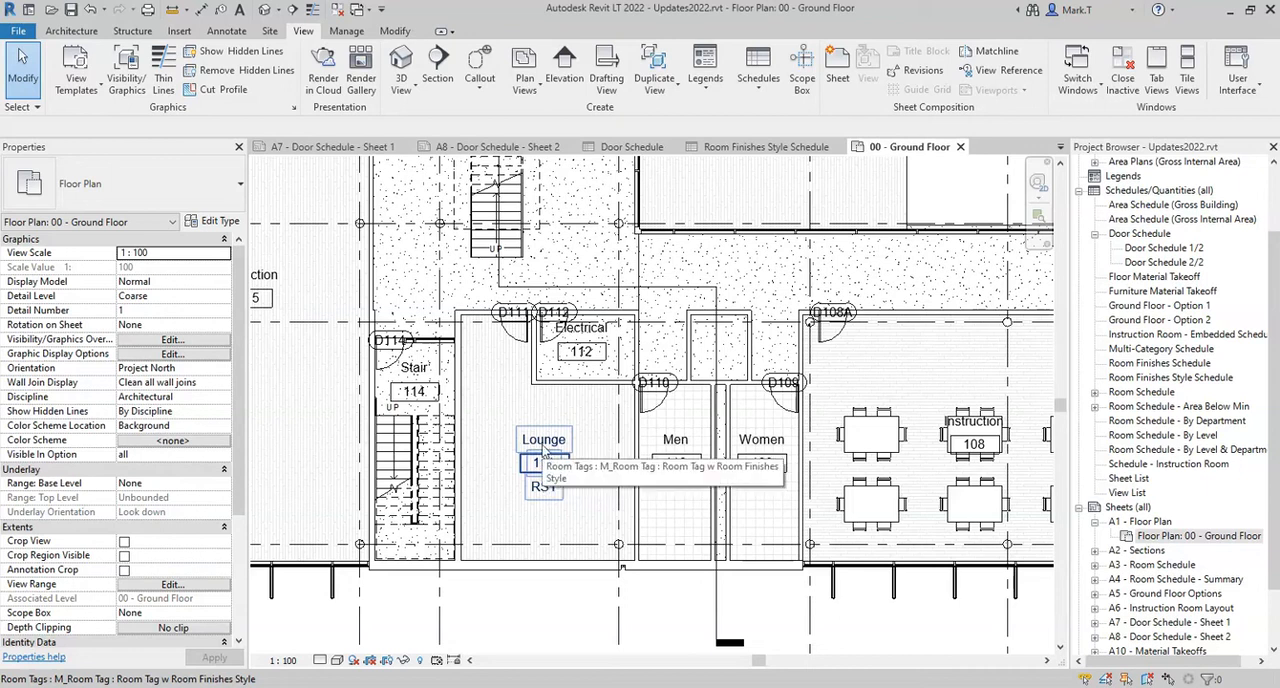
{"action": "scroll", "coordinate": [543, 452], "scroll_direction": "down", "scroll_amount": 8}
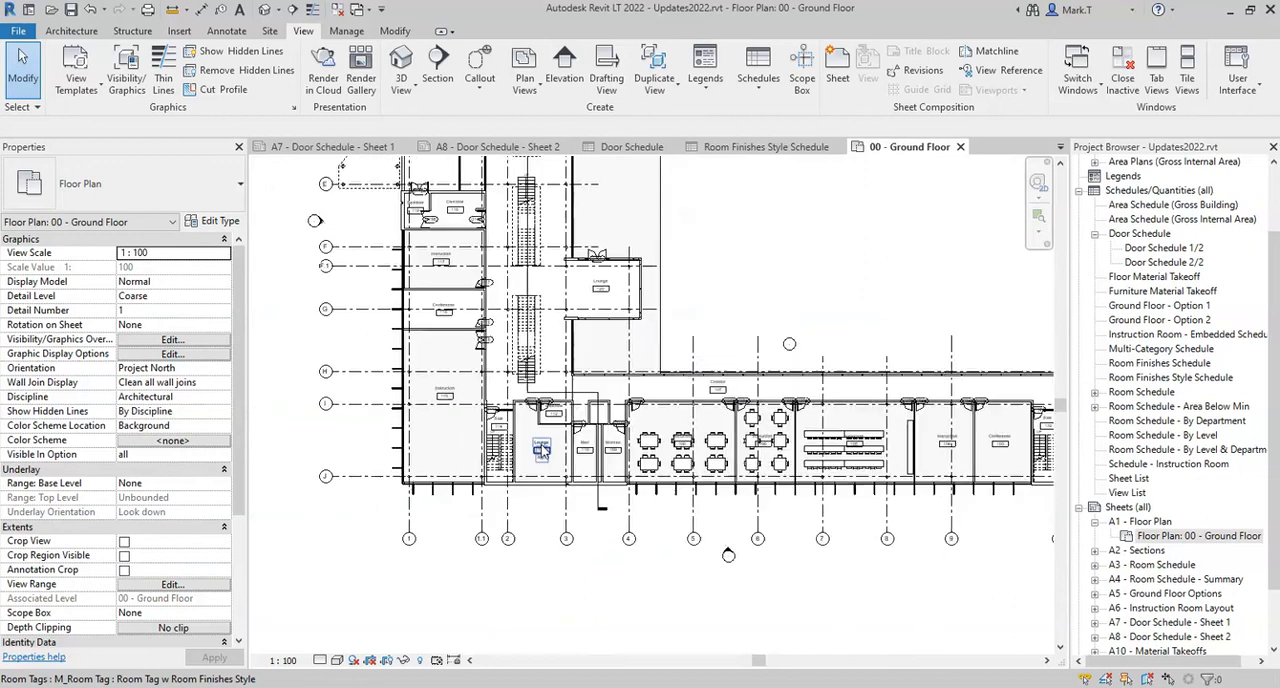
{"action": "middle_click_drag", "start_coordinate": [586, 354], "coordinate": [603, 471]}
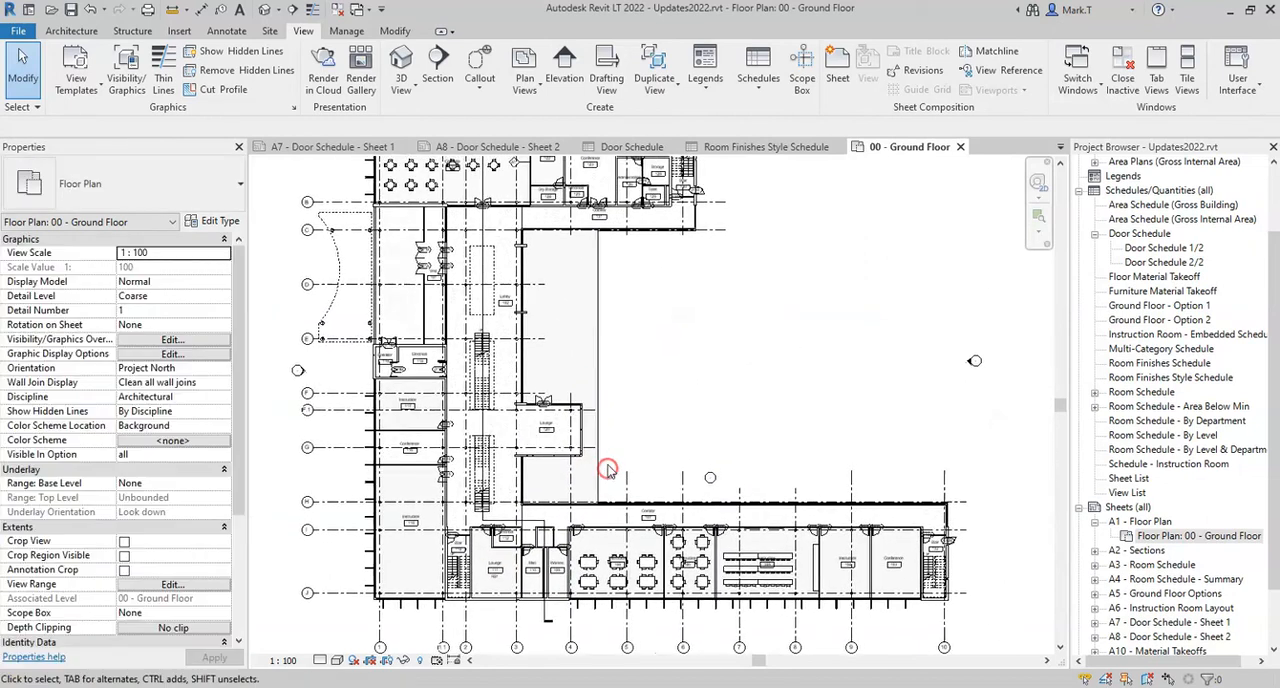
{"action": "scroll", "coordinate": [627, 409], "scroll_direction": "down", "scroll_amount": 1}
{"action": "middle_click_drag", "start_coordinate": [668, 400], "coordinate": [683, 441]}
{"action": "scroll", "coordinate": [658, 426], "scroll_direction": "down", "scroll_amount": 1}
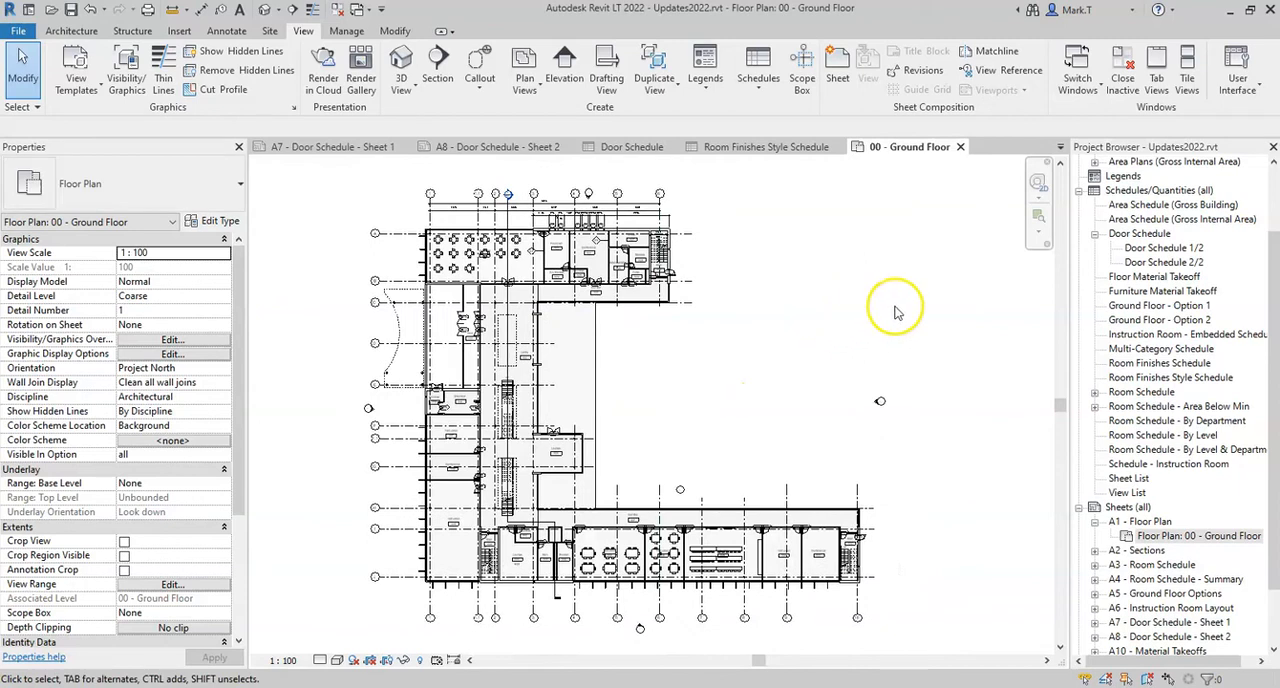